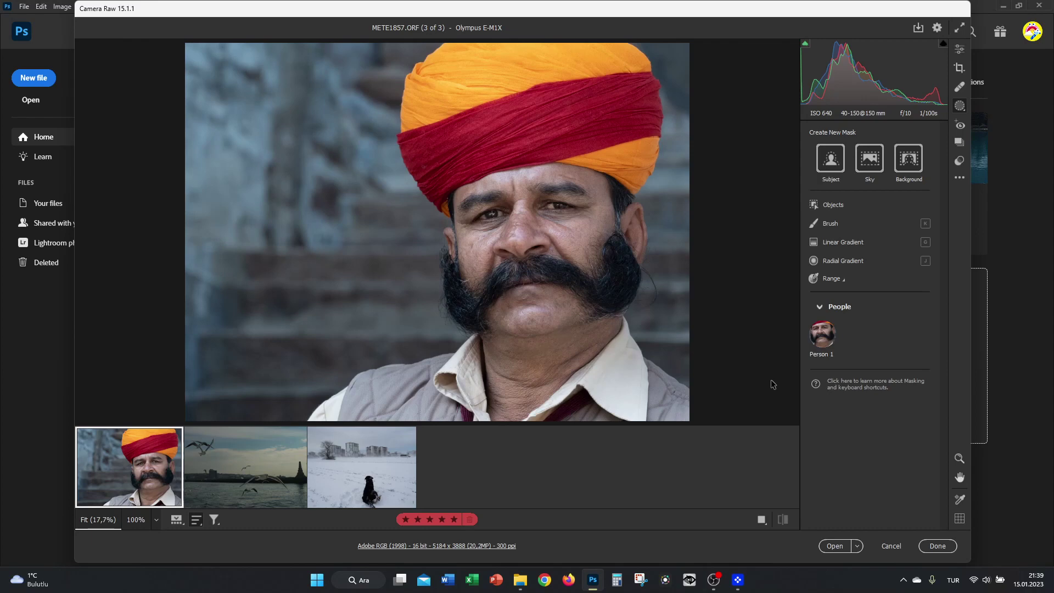
Create a new brush mask on the portrait and try several brush sizes, ending at 39.
{"action": "left_click", "coordinate": [844, 225]}
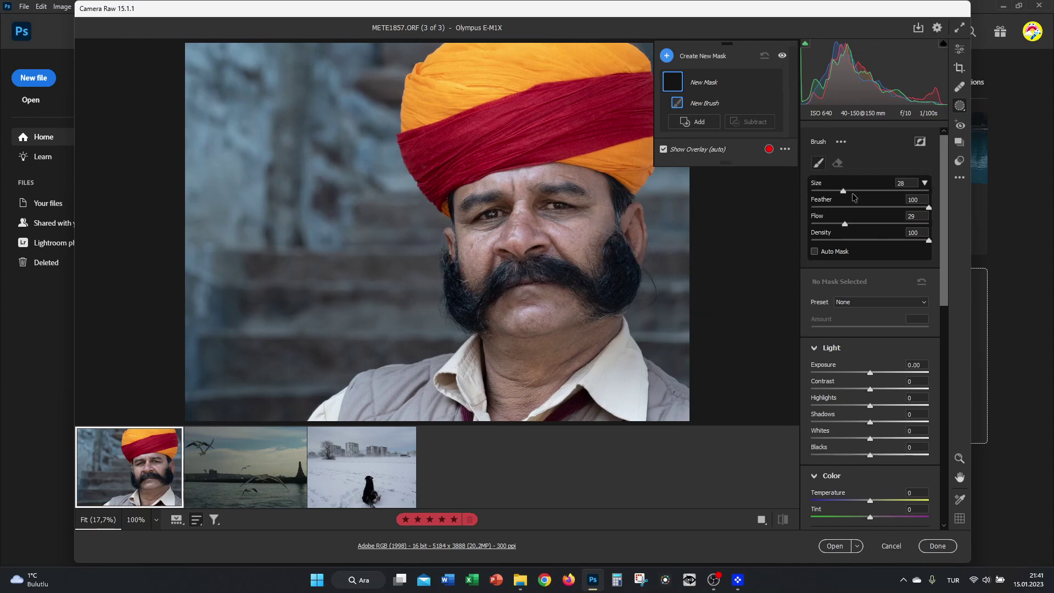
{"action": "mouse_move", "coordinate": [845, 190]}
{"action": "left_mouse_down"}
{"action": "mouse_move", "coordinate": [821, 190]}
{"action": "mouse_move", "coordinate": [874, 193]}
{"action": "mouse_move", "coordinate": [822, 192]}
{"action": "left_mouse_up"}
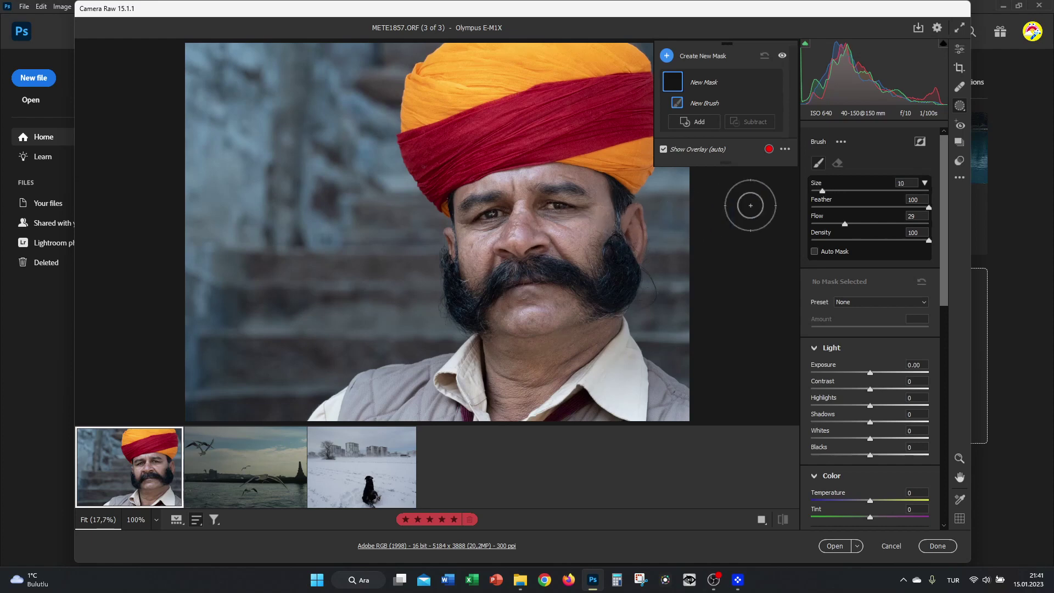
{"action": "left_click_drag", "start_coordinate": [821, 191], "coordinate": [880, 193]}
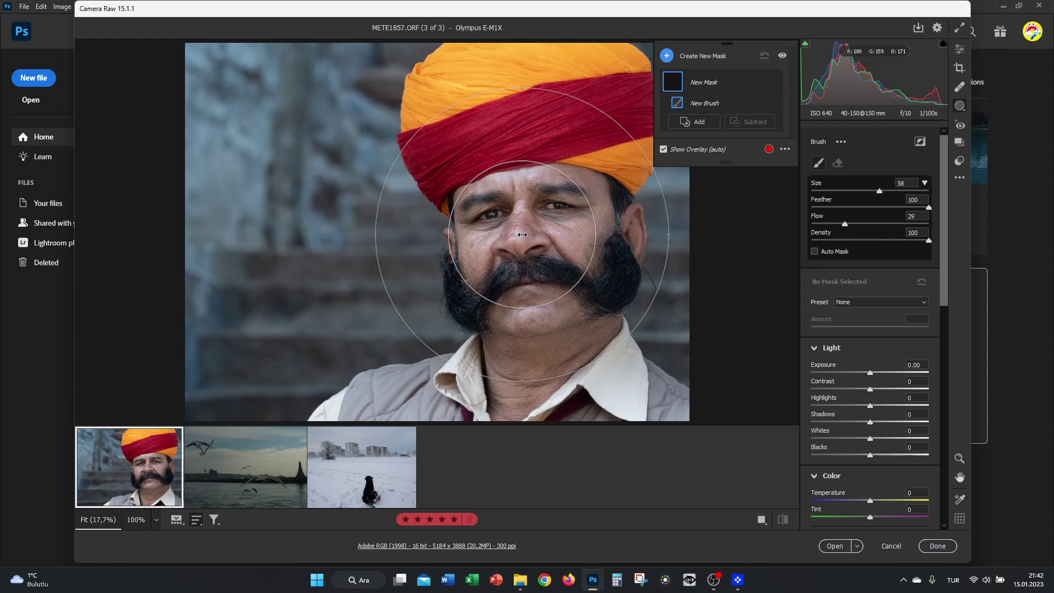
{"action": "mouse_move", "coordinate": [522, 235]}
{"action": "left_mouse_down"}
{"action": "mouse_move", "coordinate": [578, 263]}
{"action": "mouse_move", "coordinate": [471, 251]}
{"action": "left_mouse_up"}
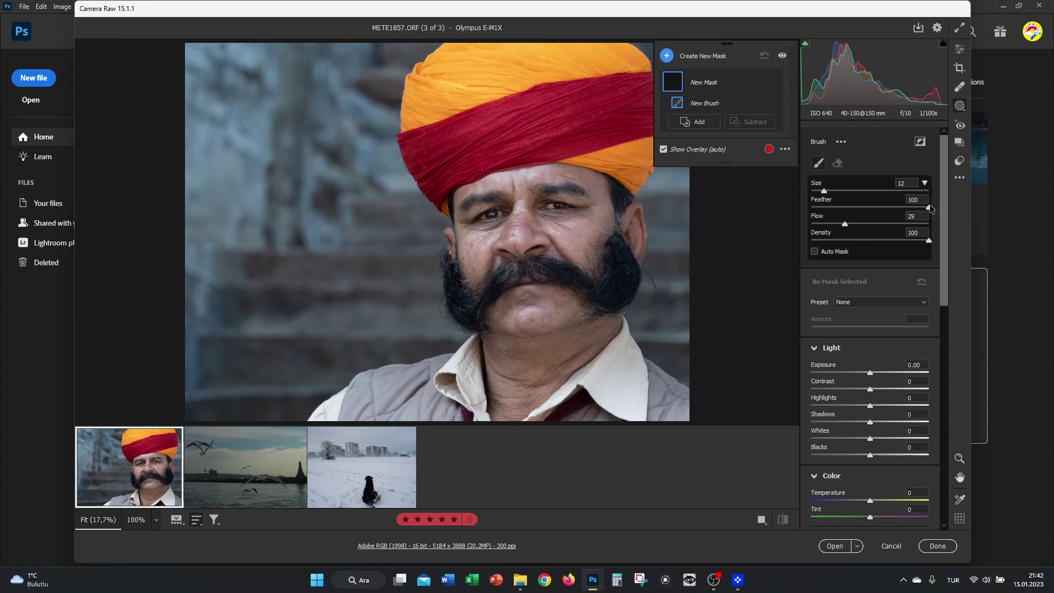
{"action": "key", "text": "bracketright"}
{"action": "key", "text": "bracketright"}
{"action": "key", "text": "bracketright"}
{"action": "key", "text": "bracketright"}
{"action": "key", "text": "bracketright"}
{"action": "key", "text": "bracketright"}
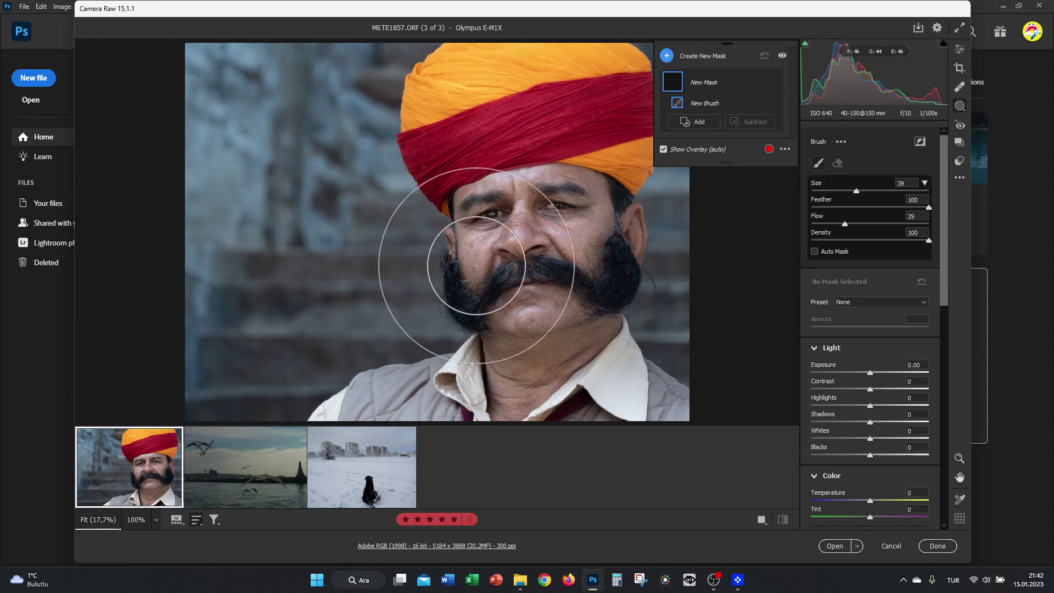
Try brush feather values of 0, 50 and 100, and settle on 50.
{"action": "left_click_drag", "start_coordinate": [929, 208], "coordinate": [809, 209]}
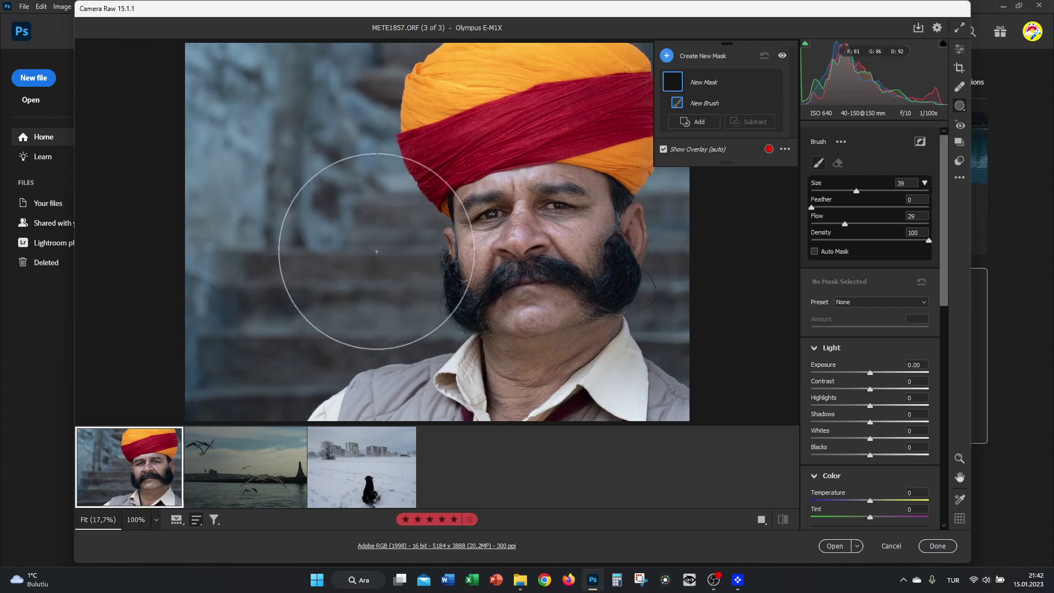
{"action": "left_click_drag", "start_coordinate": [812, 207], "coordinate": [871, 221]}
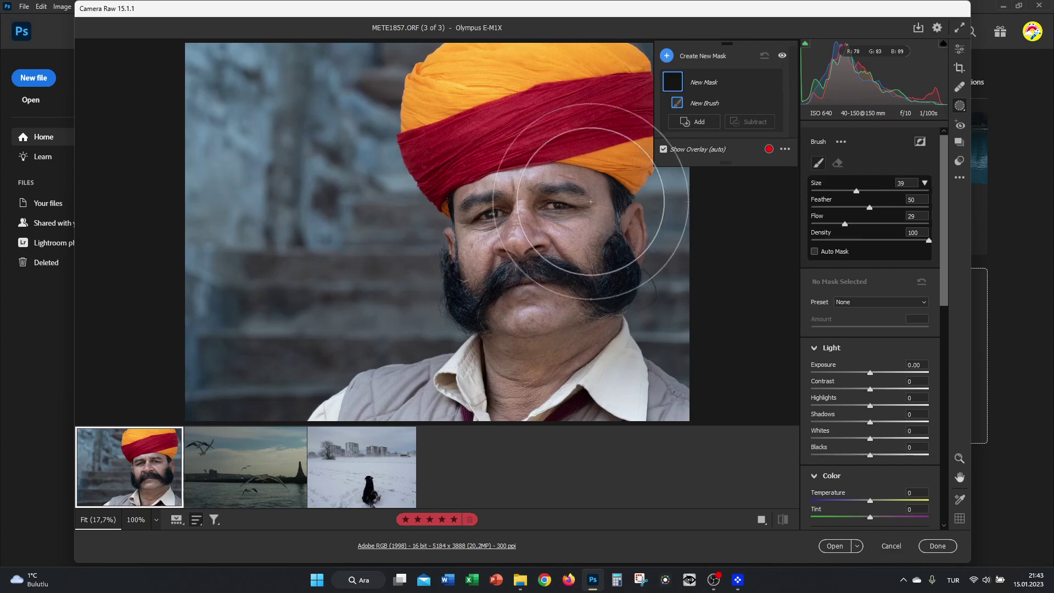
{"action": "left_click_drag", "start_coordinate": [870, 208], "coordinate": [933, 208]}
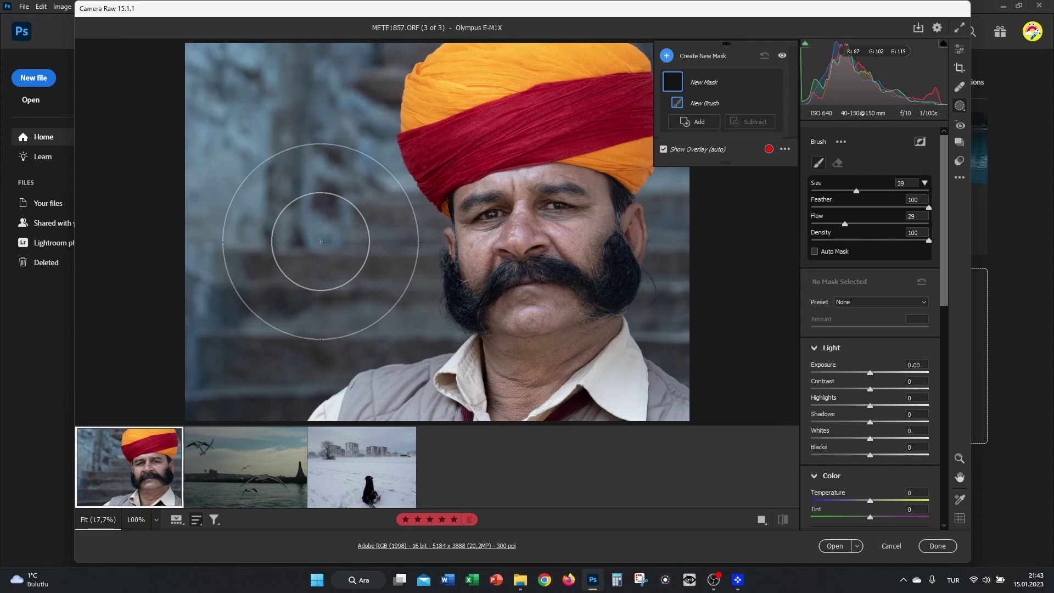
{"action": "left_click_drag", "start_coordinate": [929, 210], "coordinate": [868, 220]}
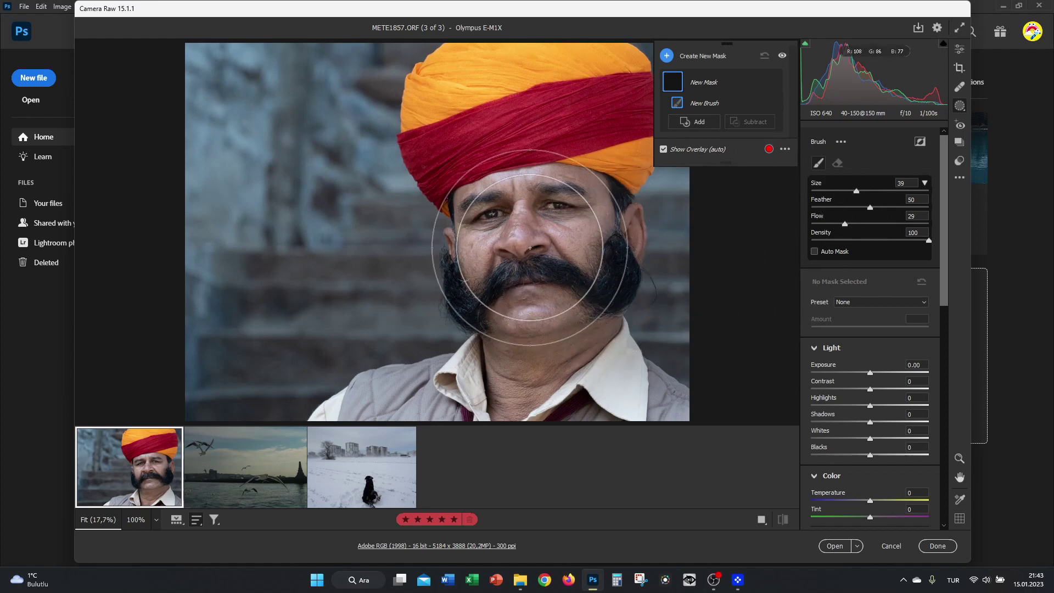
Paint the mask over the cheek and whiskers on the photo's left side with Auto Mask on and brush size 10.
{"action": "left_click_drag", "start_coordinate": [530, 248], "coordinate": [497, 254]}
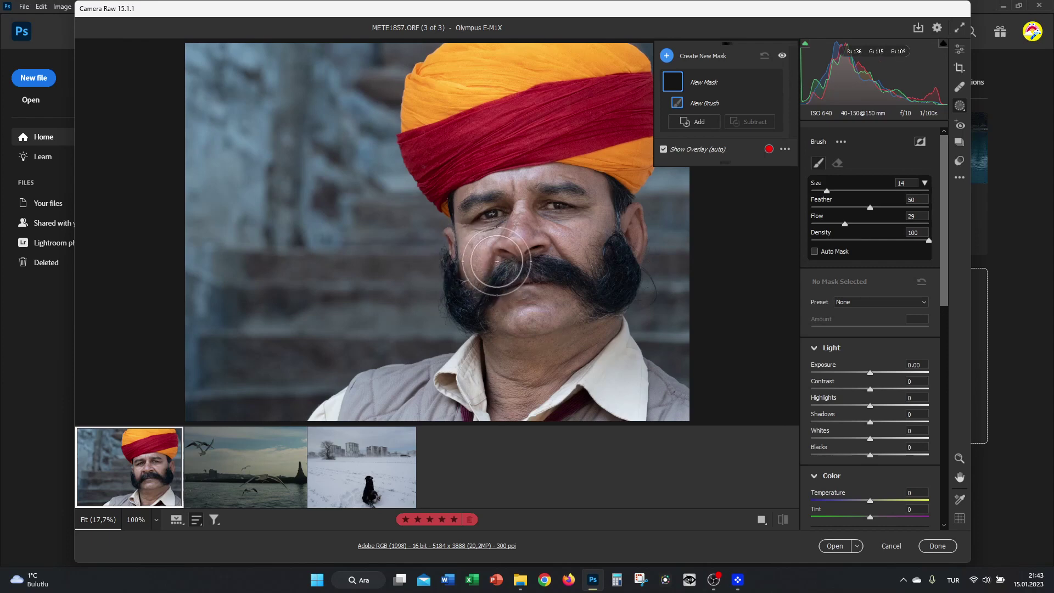
{"action": "left_click", "coordinate": [815, 252]}
{"action": "key", "text": "bracketleft"}
{"action": "key", "text": "bracketleft"}
{"action": "key", "text": "bracketleft"}
{"action": "key", "text": "bracketleft"}
{"action": "scroll", "coordinate": [514, 209], "scroll_direction": "up", "scroll_amount": 2}
{"action": "mouse_move", "coordinate": [521, 185]}
{"action": "left_mouse_down"}
{"action": "mouse_move", "coordinate": [488, 187]}
{"action": "mouse_move", "coordinate": [495, 248]}
{"action": "mouse_move", "coordinate": [478, 248]}
{"action": "mouse_move", "coordinate": [486, 291]}
{"action": "mouse_move", "coordinate": [475, 341]}
{"action": "mouse_move", "coordinate": [498, 323]}
{"action": "mouse_move", "coordinate": [503, 337]}
{"action": "mouse_move", "coordinate": [486, 264]}
{"action": "mouse_move", "coordinate": [470, 248]}
{"action": "mouse_move", "coordinate": [501, 299]}
{"action": "left_mouse_up"}
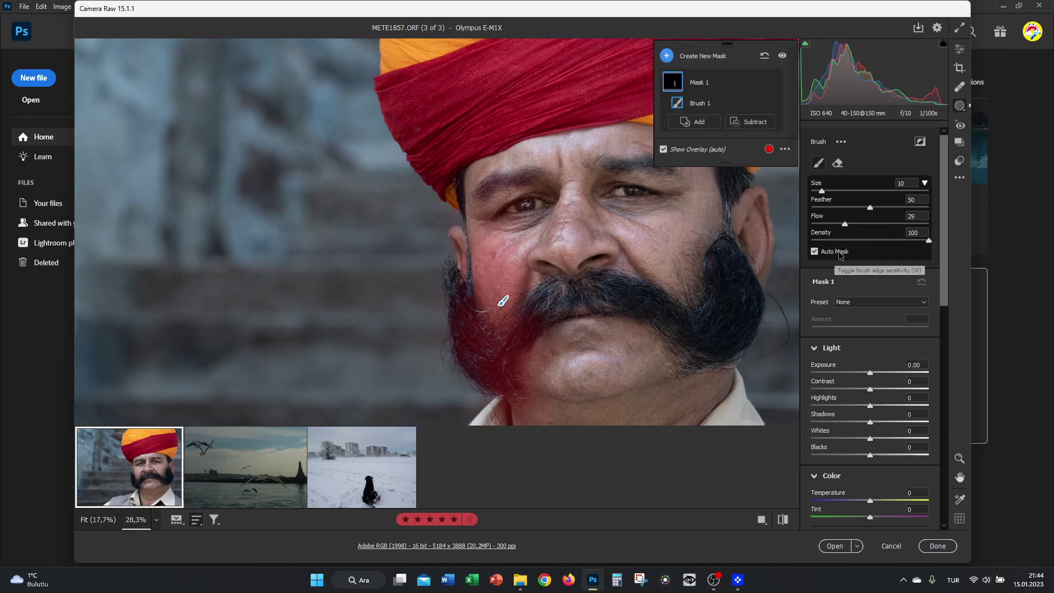
With Auto Mask off, paint the mask along the left ear and whiskers, and try erasing the overspill onto the background.
{"action": "left_click", "coordinate": [814, 251]}
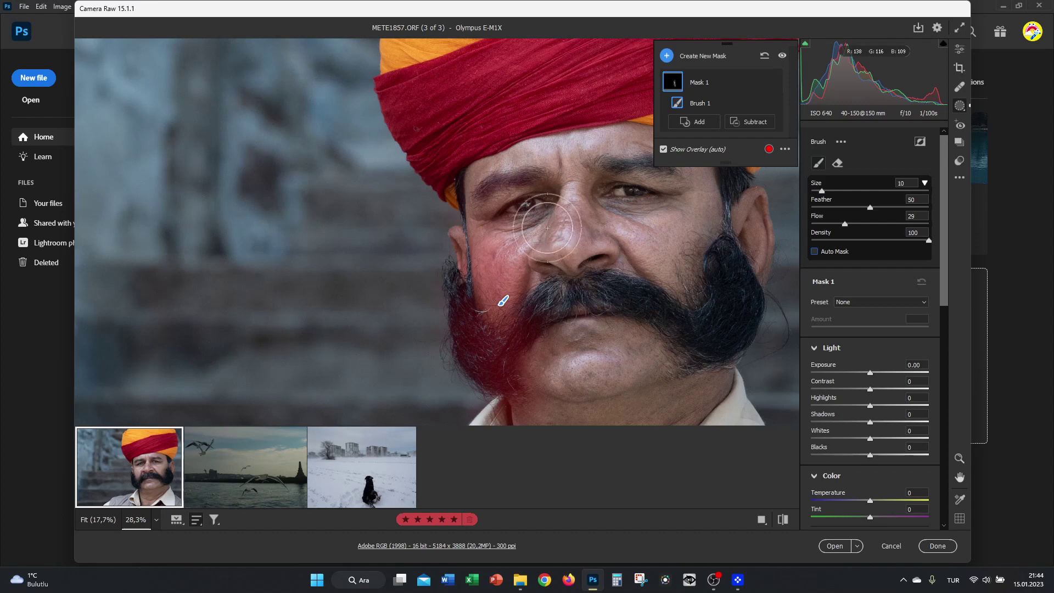
{"action": "mouse_move", "coordinate": [486, 199]}
{"action": "left_mouse_down"}
{"action": "mouse_move", "coordinate": [496, 198]}
{"action": "mouse_move", "coordinate": [470, 193]}
{"action": "mouse_move", "coordinate": [454, 245]}
{"action": "mouse_move", "coordinate": [471, 321]}
{"action": "left_mouse_up"}
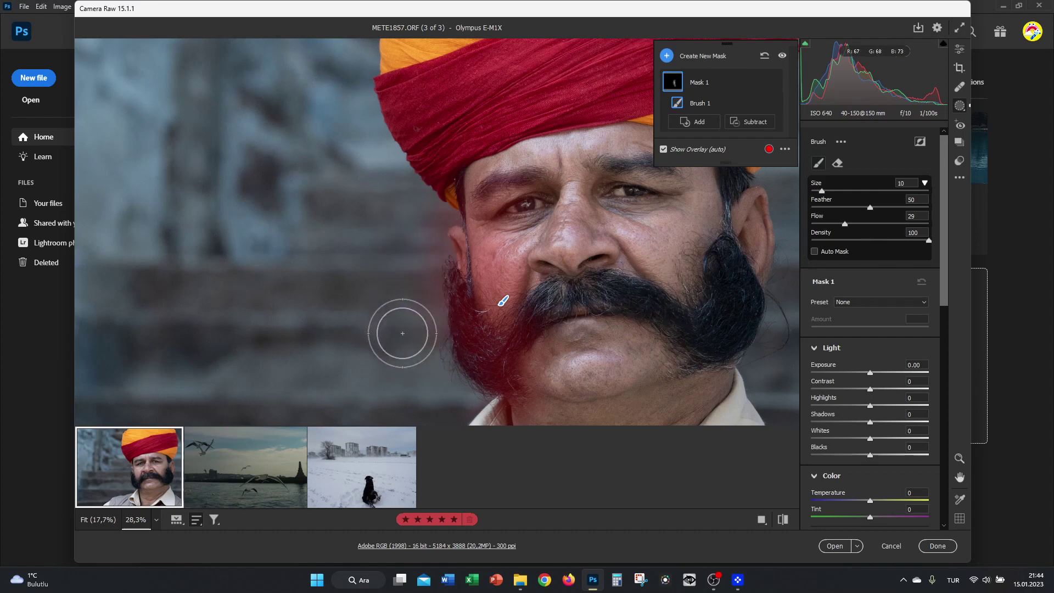
{"action": "left_click", "coordinate": [837, 163]}
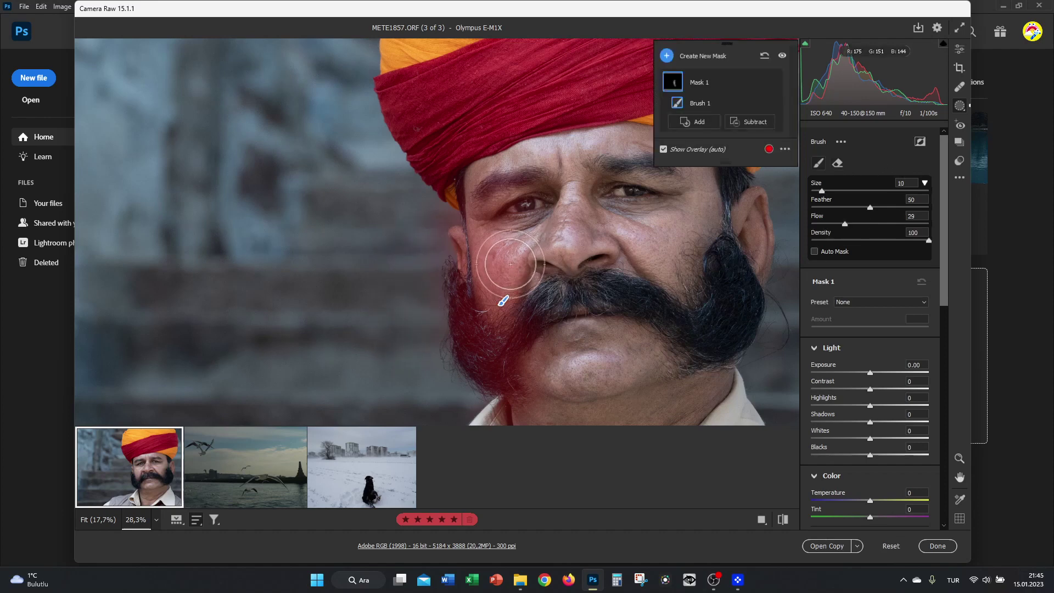
{"action": "key", "text": "alt"}
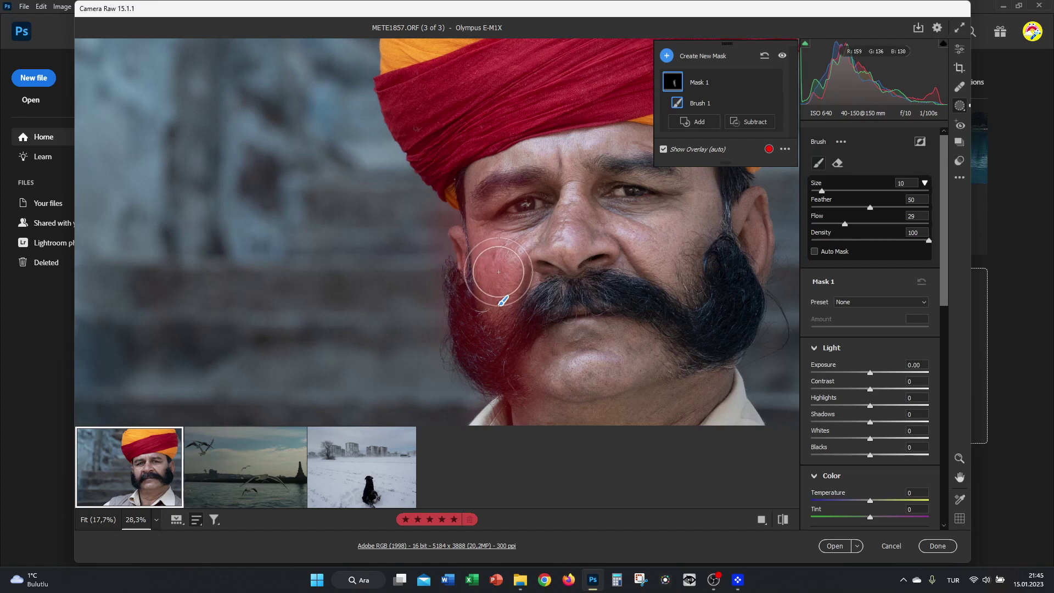
{"action": "left_click", "coordinate": [835, 165]}
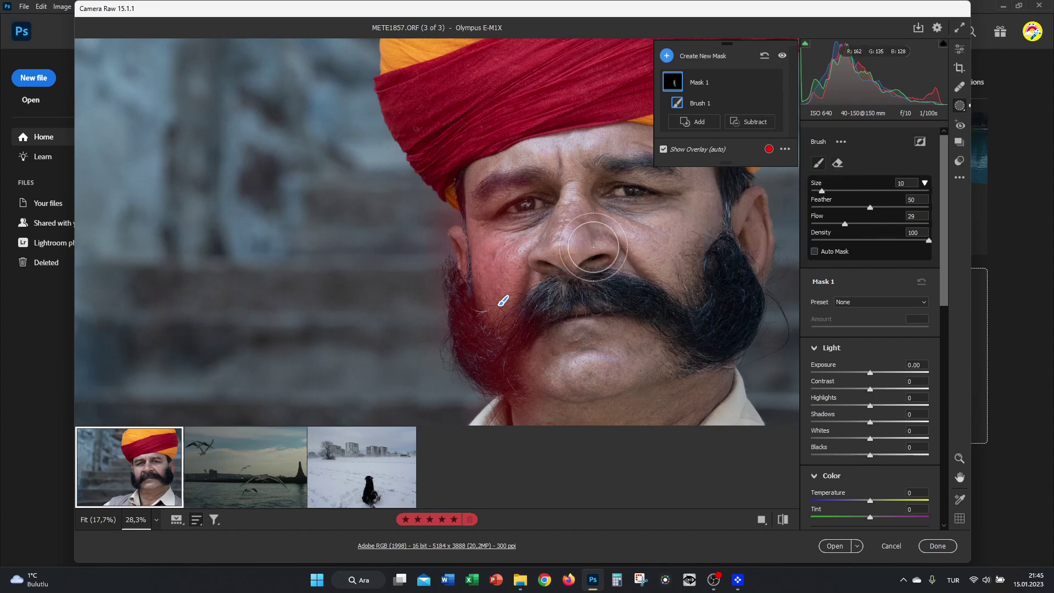
{"action": "key", "text": "alt"}
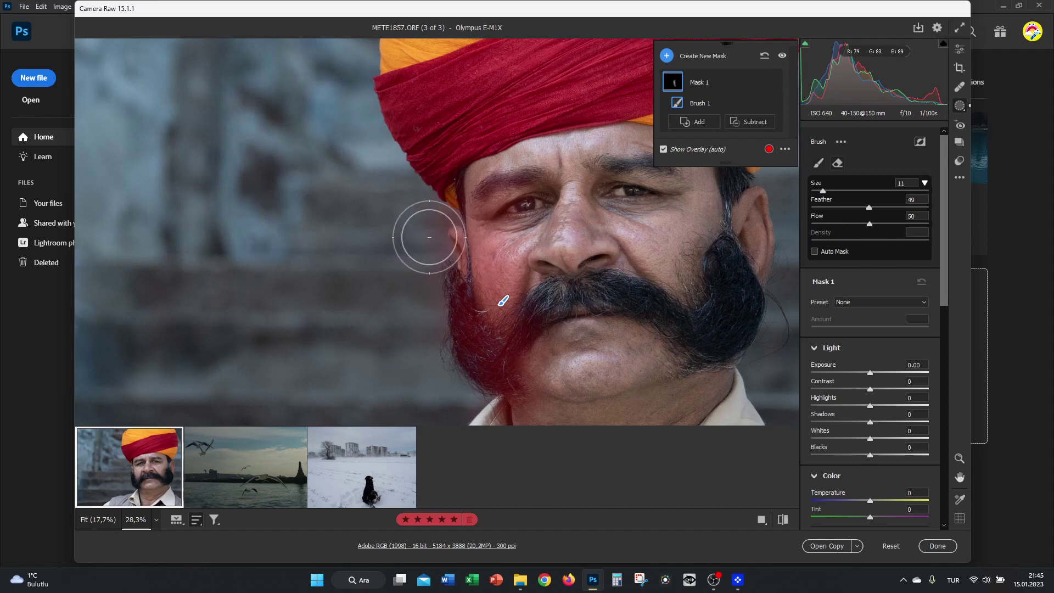
{"action": "mouse_move", "coordinate": [421, 218]}
{"action": "left_mouse_down"}
{"action": "mouse_move", "coordinate": [416, 350]}
{"action": "mouse_move", "coordinate": [410, 332]}
{"action": "left_mouse_up"}
{"action": "key", "text": "alt"}
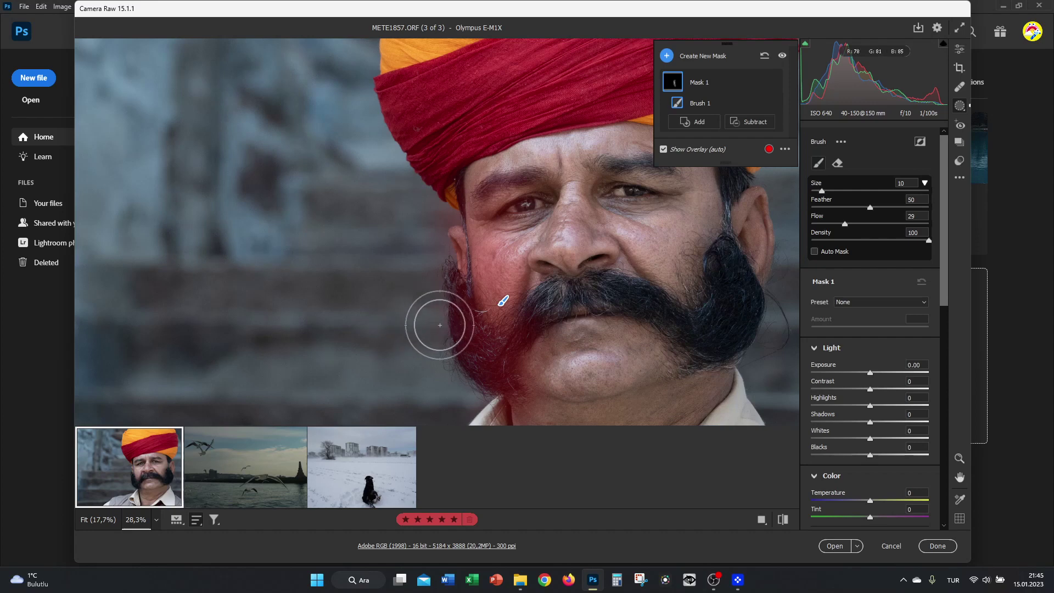
{"action": "key", "text": "alt"}
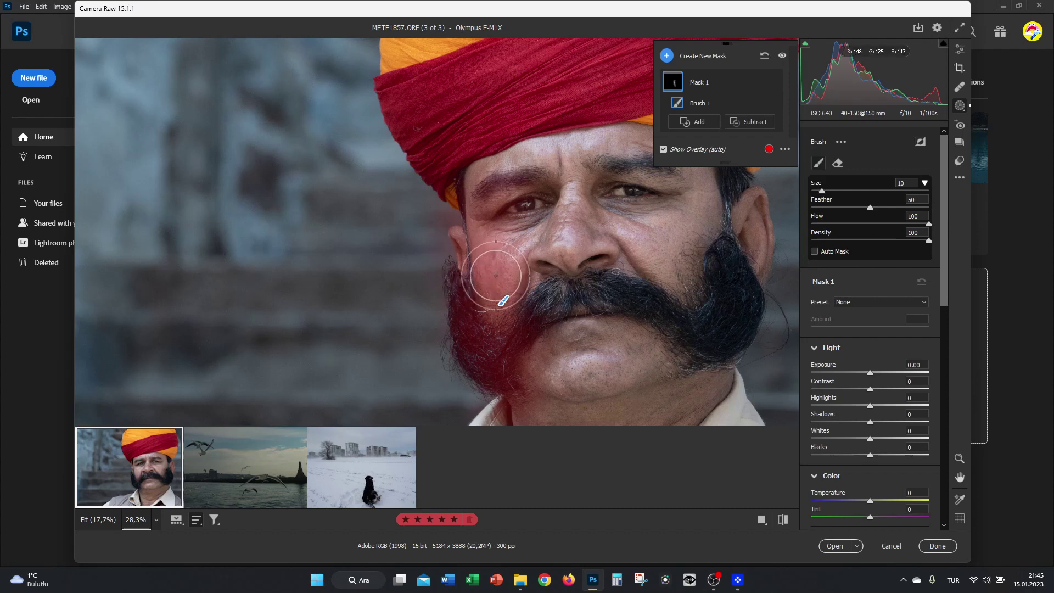
Paint the mask over the cheek and moustache on the photo's right side at flow 100, then remove most of that paint.
{"action": "mouse_move", "coordinate": [631, 247]}
{"action": "left_mouse_down"}
{"action": "mouse_move", "coordinate": [646, 237]}
{"action": "mouse_move", "coordinate": [640, 285]}
{"action": "mouse_move", "coordinate": [668, 198]}
{"action": "mouse_move", "coordinate": [694, 232]}
{"action": "left_mouse_up"}
{"action": "mouse_move", "coordinate": [624, 318]}
{"action": "left_mouse_down"}
{"action": "mouse_move", "coordinate": [617, 355]}
{"action": "mouse_move", "coordinate": [668, 336]}
{"action": "mouse_move", "coordinate": [642, 389]}
{"action": "mouse_move", "coordinate": [655, 395]}
{"action": "mouse_move", "coordinate": [693, 348]}
{"action": "mouse_move", "coordinate": [682, 381]}
{"action": "mouse_move", "coordinate": [726, 262]}
{"action": "mouse_move", "coordinate": [728, 219]}
{"action": "mouse_move", "coordinate": [711, 190]}
{"action": "mouse_move", "coordinate": [724, 248]}
{"action": "mouse_move", "coordinate": [708, 297]}
{"action": "left_mouse_up"}
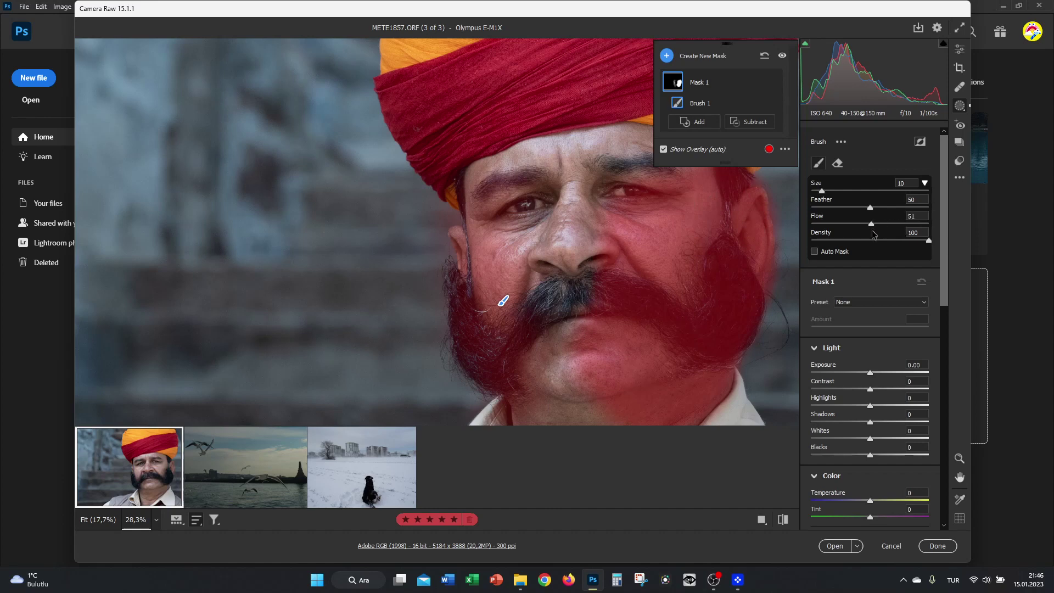
{"action": "left_click", "coordinate": [837, 163]}
{"action": "mouse_move", "coordinate": [730, 307]}
{"action": "left_mouse_down"}
{"action": "mouse_move", "coordinate": [698, 365]}
{"action": "mouse_move", "coordinate": [736, 195]}
{"action": "mouse_move", "coordinate": [736, 270]}
{"action": "mouse_move", "coordinate": [735, 141]}
{"action": "mouse_move", "coordinate": [755, 266]}
{"action": "mouse_move", "coordinate": [710, 322]}
{"action": "mouse_move", "coordinate": [735, 186]}
{"action": "mouse_move", "coordinate": [605, 364]}
{"action": "mouse_move", "coordinate": [670, 302]}
{"action": "mouse_move", "coordinate": [686, 360]}
{"action": "mouse_move", "coordinate": [642, 418]}
{"action": "mouse_move", "coordinate": [595, 354]}
{"action": "mouse_move", "coordinate": [586, 384]}
{"action": "mouse_move", "coordinate": [608, 404]}
{"action": "mouse_move", "coordinate": [693, 399]}
{"action": "mouse_move", "coordinate": [664, 358]}
{"action": "mouse_move", "coordinate": [600, 308]}
{"action": "mouse_move", "coordinate": [630, 304]}
{"action": "mouse_move", "coordinate": [612, 395]}
{"action": "mouse_move", "coordinate": [722, 299]}
{"action": "mouse_move", "coordinate": [680, 299]}
{"action": "mouse_move", "coordinate": [686, 319]}
{"action": "mouse_move", "coordinate": [734, 313]}
{"action": "mouse_move", "coordinate": [776, 259]}
{"action": "mouse_move", "coordinate": [839, 332]}
{"action": "mouse_move", "coordinate": [910, 229]}
{"action": "left_mouse_up"}
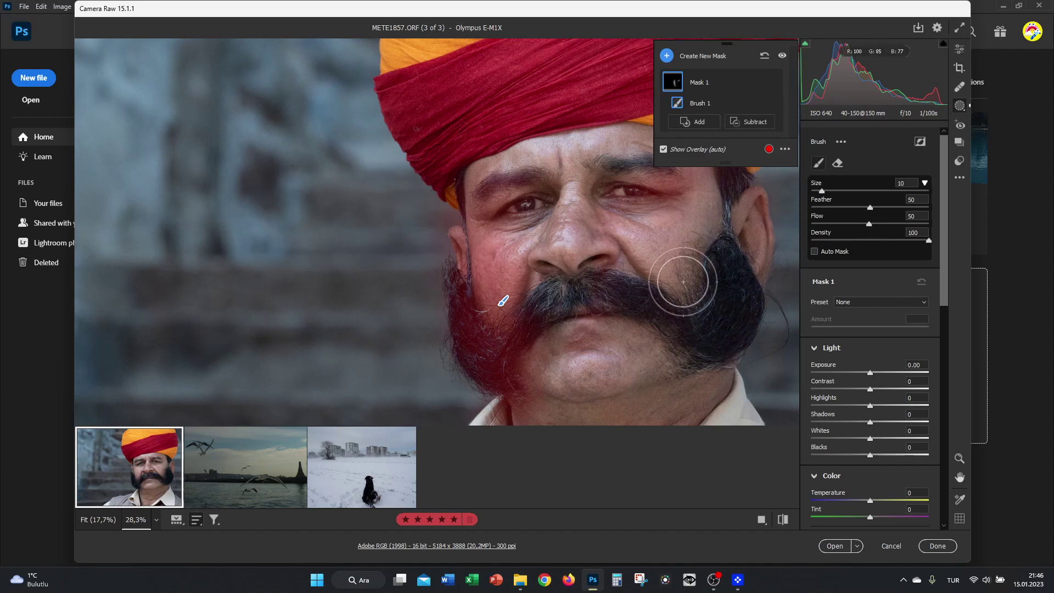
Paint the mask over the right cheek, ear and whiskers at flow 50, and over the neck and collar at brush size 4.
{"action": "mouse_move", "coordinate": [666, 235]}
{"action": "left_mouse_down"}
{"action": "mouse_move", "coordinate": [656, 286]}
{"action": "mouse_move", "coordinate": [682, 214]}
{"action": "mouse_move", "coordinate": [699, 222]}
{"action": "mouse_move", "coordinate": [715, 281]}
{"action": "mouse_move", "coordinate": [722, 233]}
{"action": "mouse_move", "coordinate": [755, 207]}
{"action": "mouse_move", "coordinate": [752, 260]}
{"action": "mouse_move", "coordinate": [756, 231]}
{"action": "mouse_move", "coordinate": [762, 258]}
{"action": "mouse_move", "coordinate": [706, 357]}
{"action": "mouse_move", "coordinate": [746, 299]}
{"action": "mouse_move", "coordinate": [722, 353]}
{"action": "mouse_move", "coordinate": [750, 314]}
{"action": "mouse_move", "coordinate": [719, 380]}
{"action": "mouse_move", "coordinate": [735, 405]}
{"action": "left_mouse_up"}
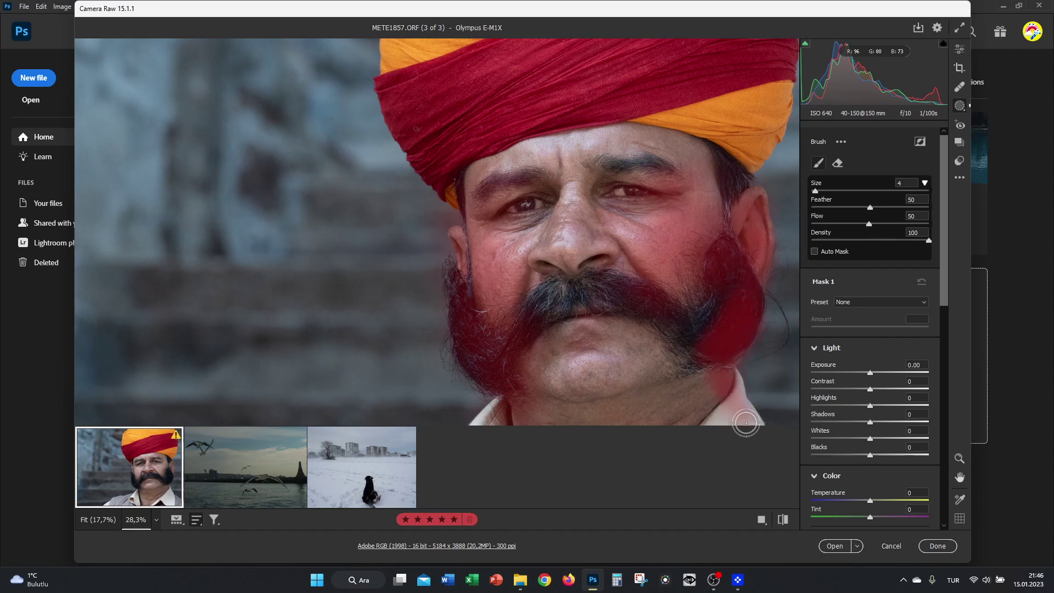
{"action": "left_click_drag", "start_coordinate": [730, 386], "coordinate": [718, 426]}
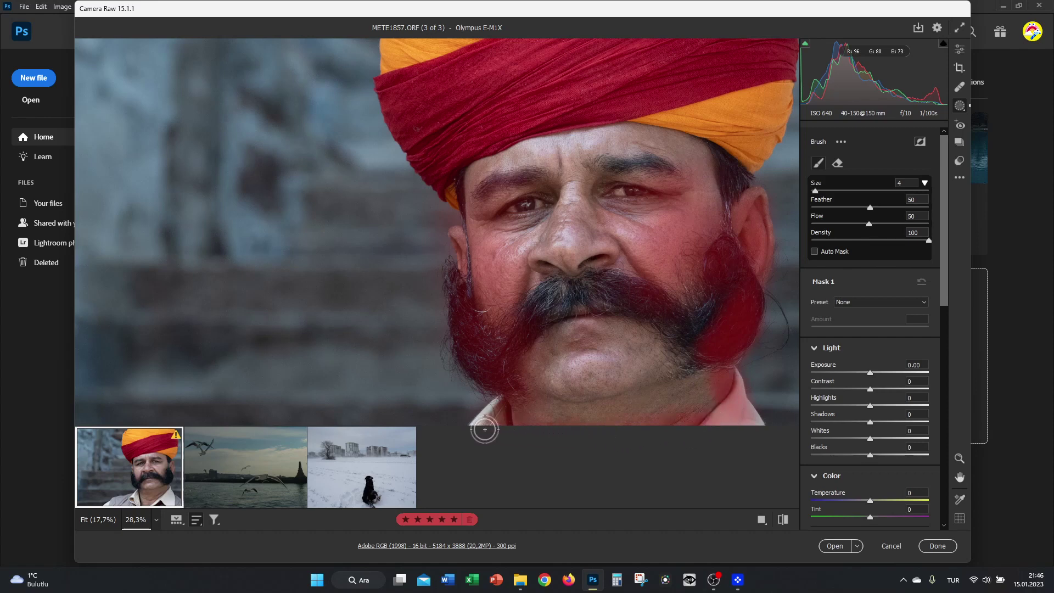
{"action": "mouse_move", "coordinate": [509, 409]}
{"action": "left_mouse_down"}
{"action": "mouse_move", "coordinate": [478, 427]}
{"action": "mouse_move", "coordinate": [577, 405]}
{"action": "mouse_move", "coordinate": [512, 414]}
{"action": "mouse_move", "coordinate": [706, 404]}
{"action": "mouse_move", "coordinate": [669, 399]}
{"action": "mouse_move", "coordinate": [703, 384]}
{"action": "mouse_move", "coordinate": [705, 406]}
{"action": "mouse_move", "coordinate": [673, 416]}
{"action": "left_mouse_up"}
Erase the mask overspill along the outer edges of both collar sides with the eraser size reduced to 3.
{"action": "key", "text": "alt"}
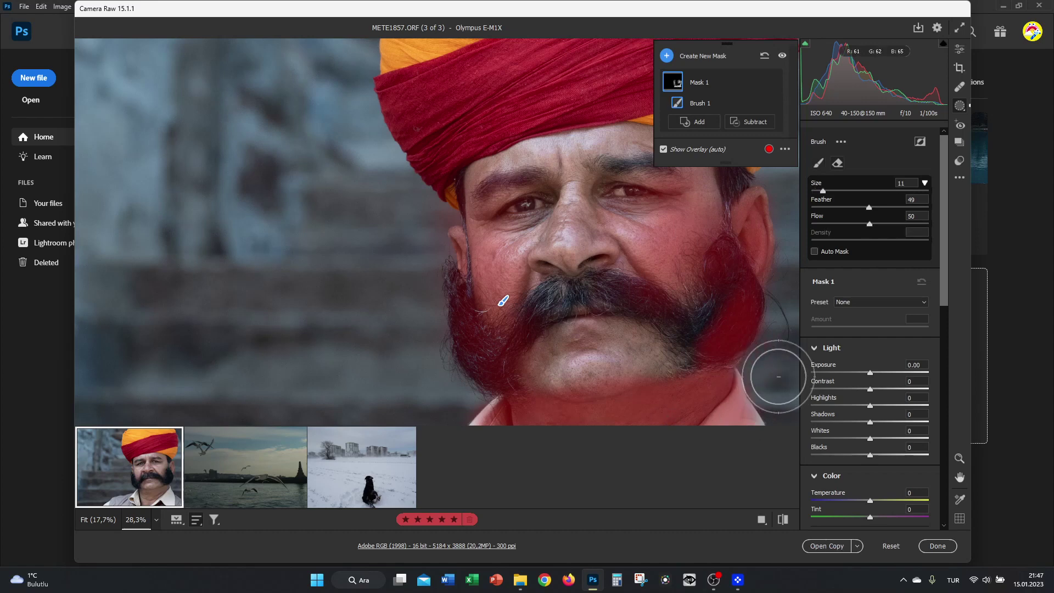
{"action": "key", "text": "alt"}
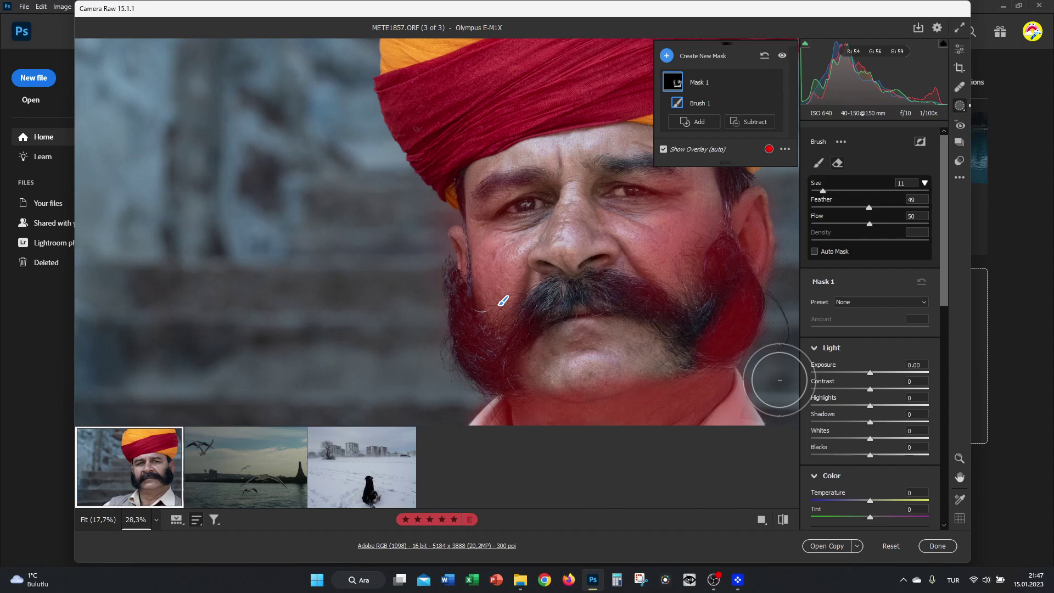
{"action": "left_click_drag", "start_coordinate": [779, 380], "coordinate": [770, 381]}
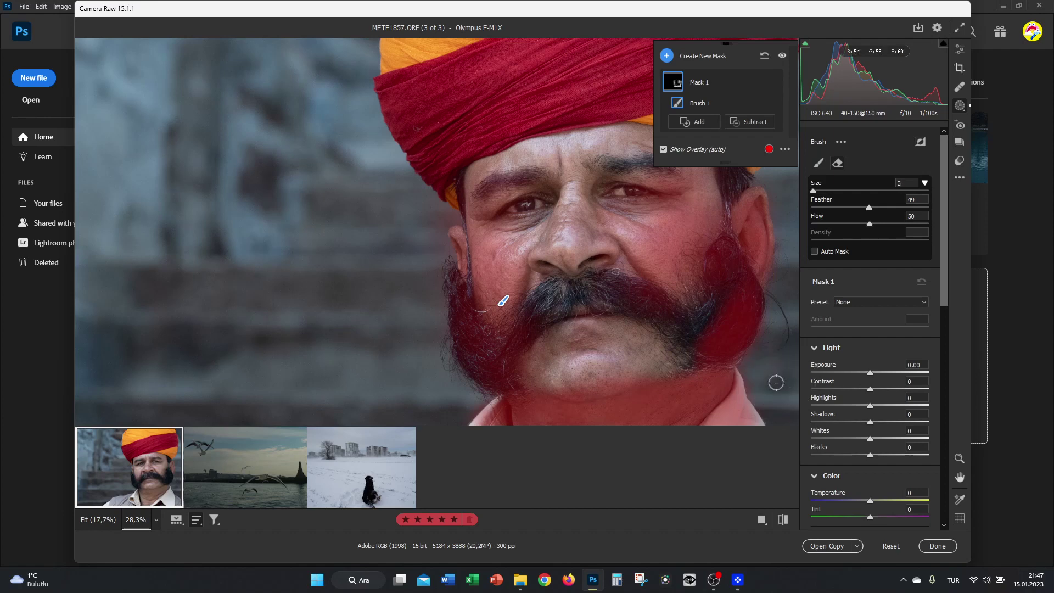
{"action": "left_click", "coordinate": [757, 393]}
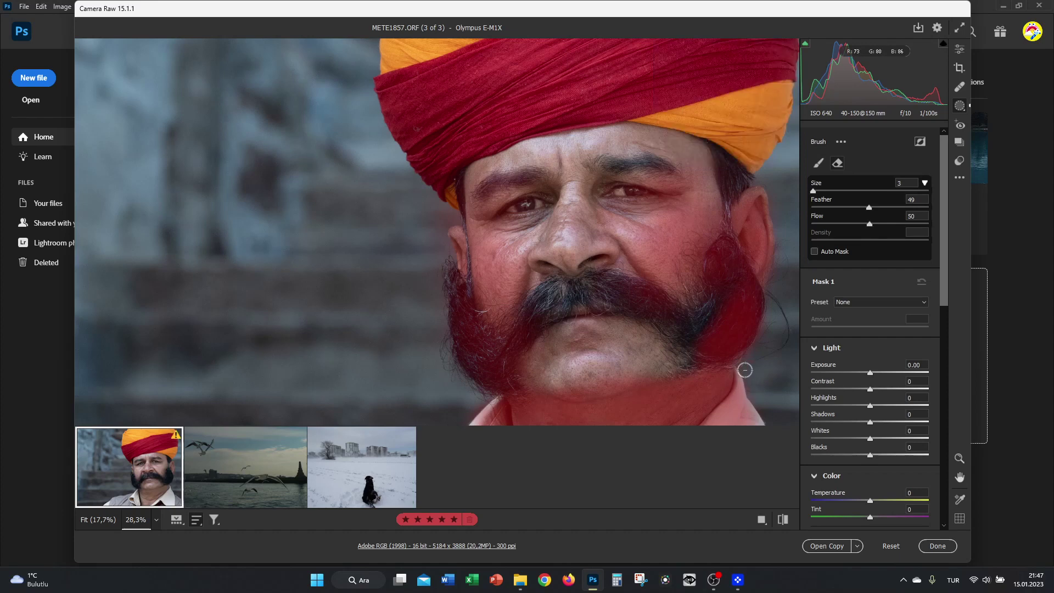
{"action": "left_click_drag", "start_coordinate": [751, 394], "coordinate": [752, 394]}
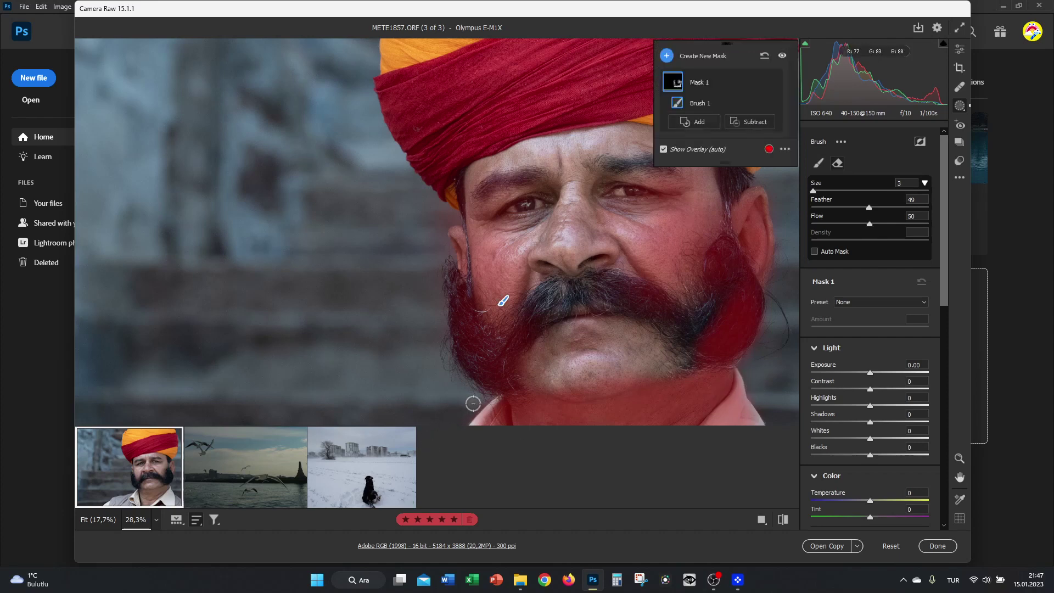
{"action": "left_click_drag", "start_coordinate": [472, 404], "coordinate": [468, 414]}
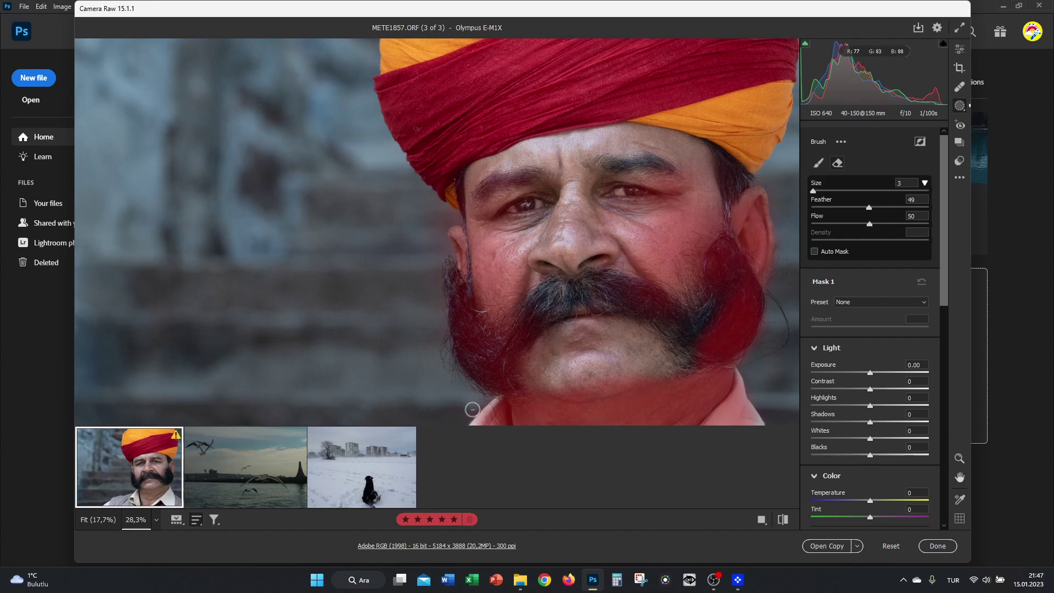
{"action": "left_click_drag", "start_coordinate": [468, 407], "coordinate": [480, 379]}
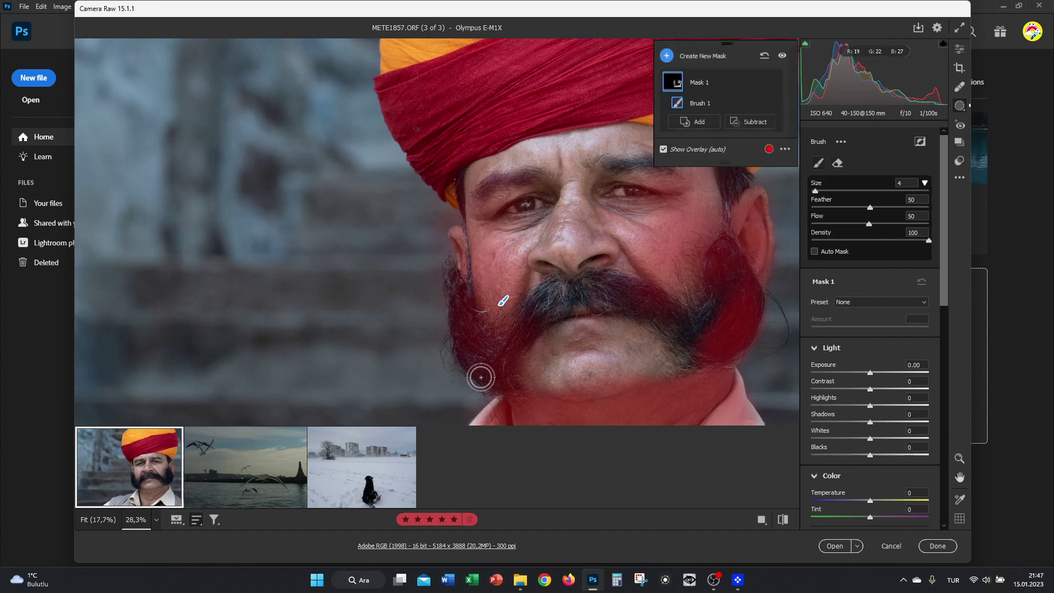
Adjust the brush sizes over the face, setting the eraser size to 7 and the painting brush size to 9.
{"action": "key", "text": "bracketright"}
{"action": "key", "text": "bracketright"}
{"action": "key", "text": "bracketleft"}
{"action": "key", "text": "bracketleft"}
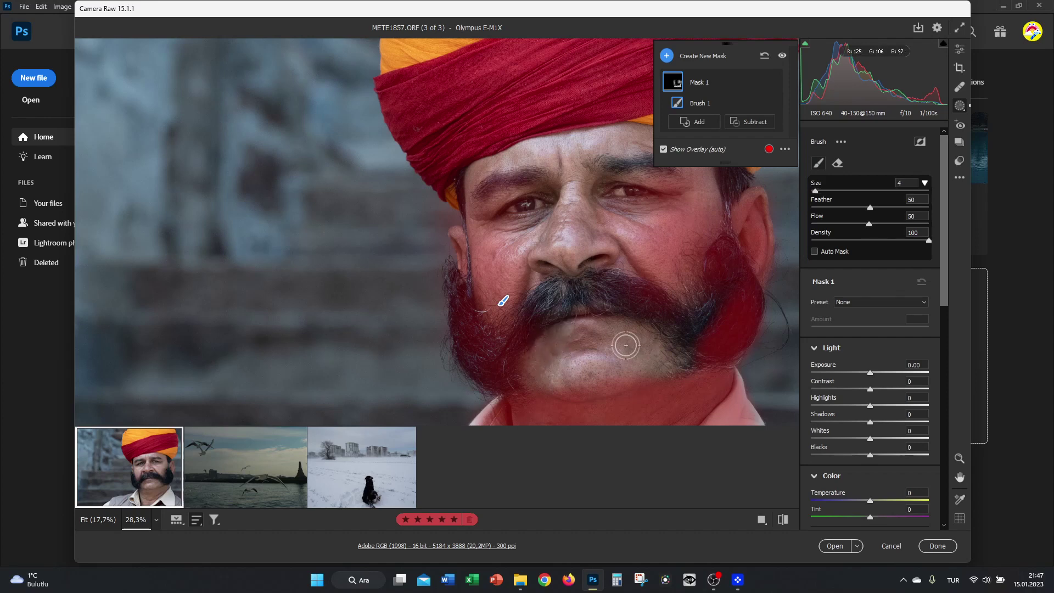
{"action": "left_click_drag", "start_coordinate": [627, 340], "coordinate": [517, 357]}
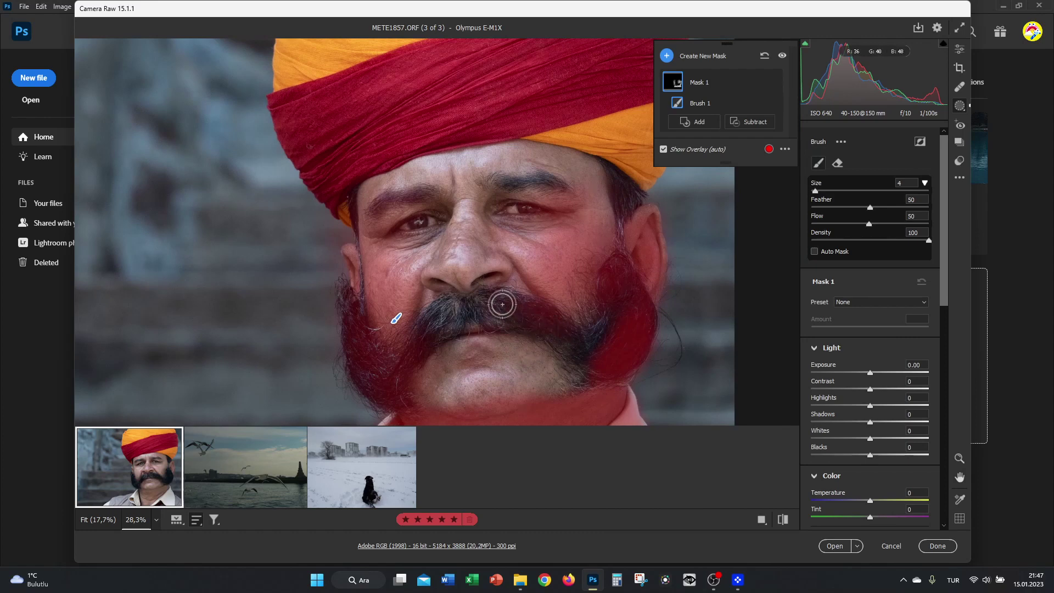
{"action": "key", "text": "bracketright"}
{"action": "key", "text": "bracketright"}
{"action": "key", "text": "bracketright"}
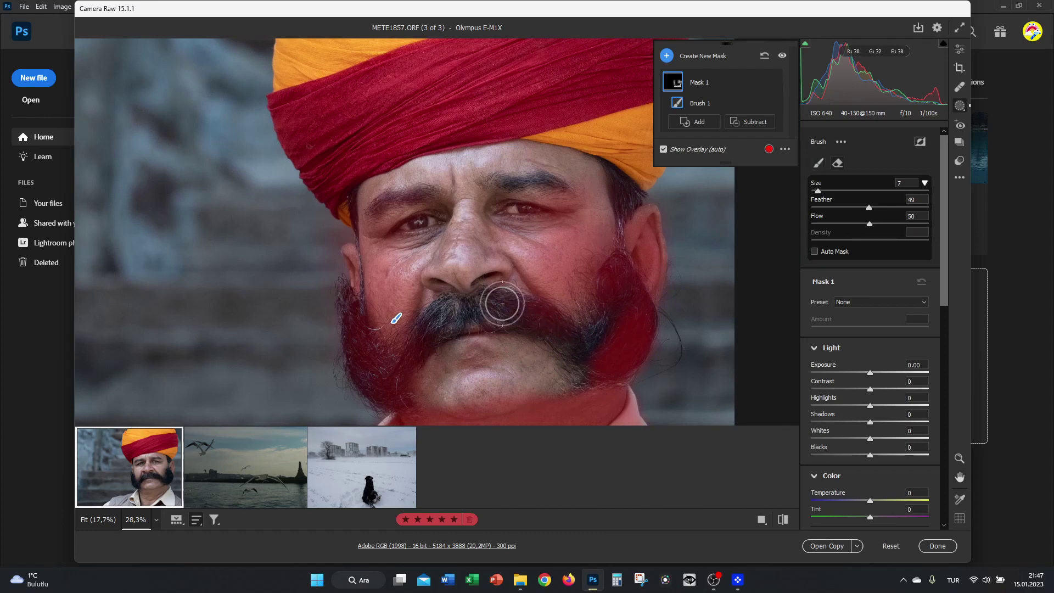
{"action": "key", "text": "bracketleft"}
{"action": "key", "text": "bracketleft"}
{"action": "key", "text": "bracketleft"}
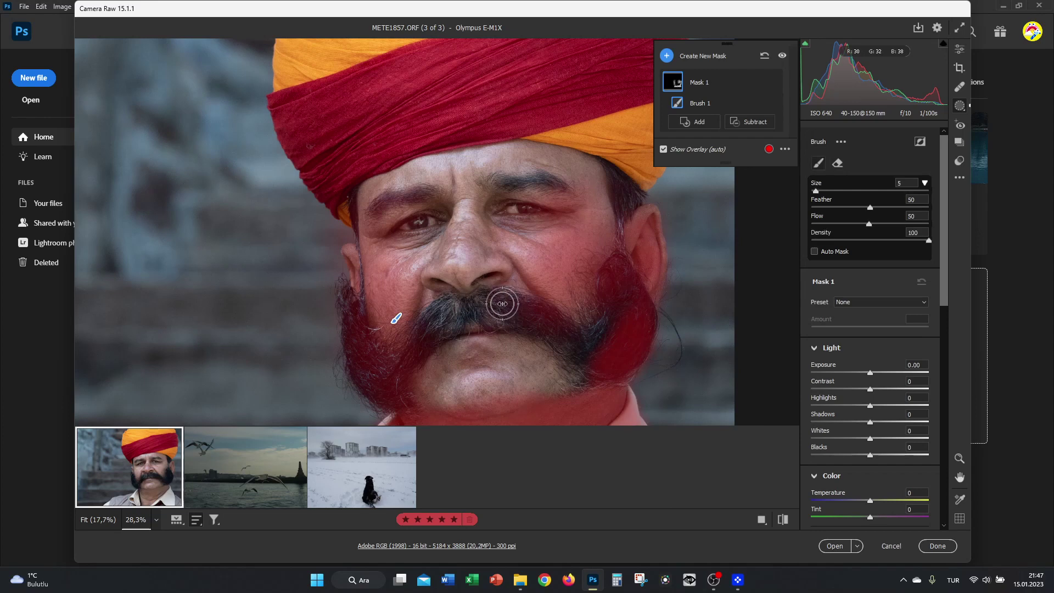
{"action": "key", "text": "bracketright"}
{"action": "key", "text": "bracketright"}
{"action": "key", "text": "bracketright"}
{"action": "key", "text": "bracketright"}
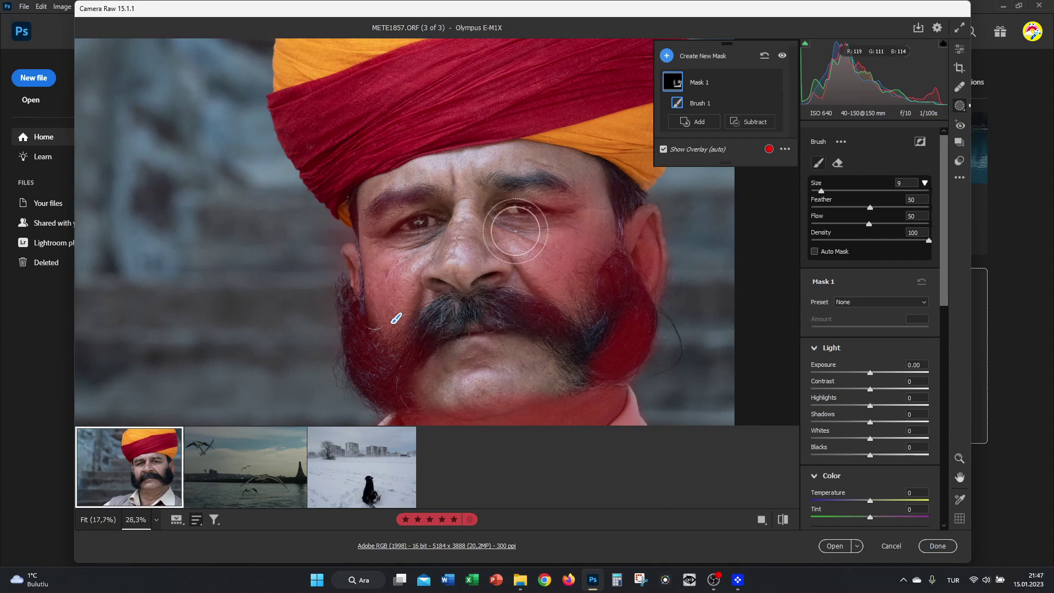
Paint the mask over the nose and moustache with the brush at size 10, then reduce the brush size to 7.
{"action": "left_click", "coordinate": [958, 460]}
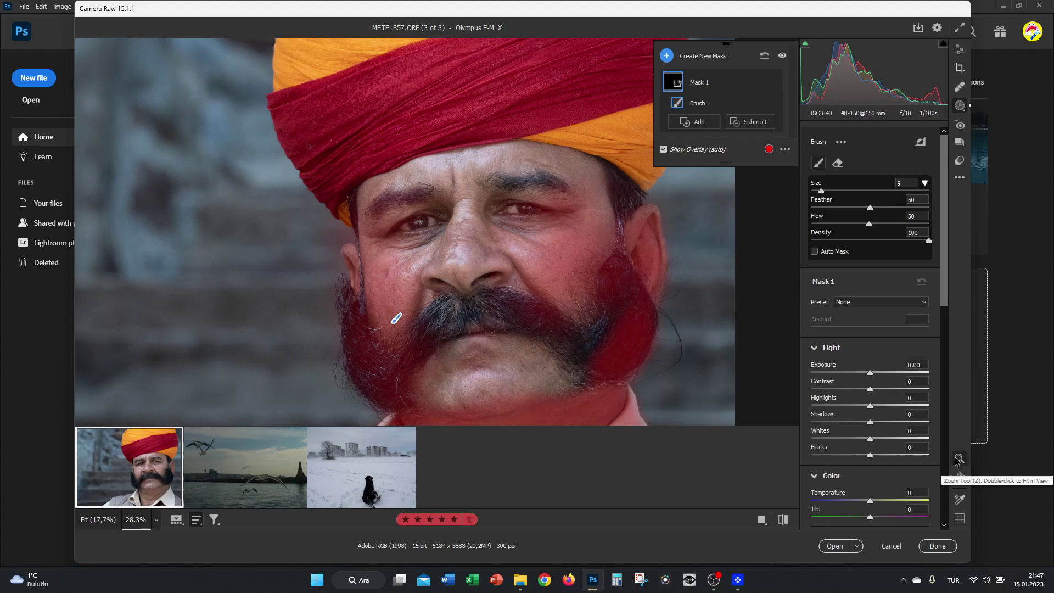
{"action": "left_click_drag", "start_coordinate": [533, 306], "coordinate": [583, 308]}
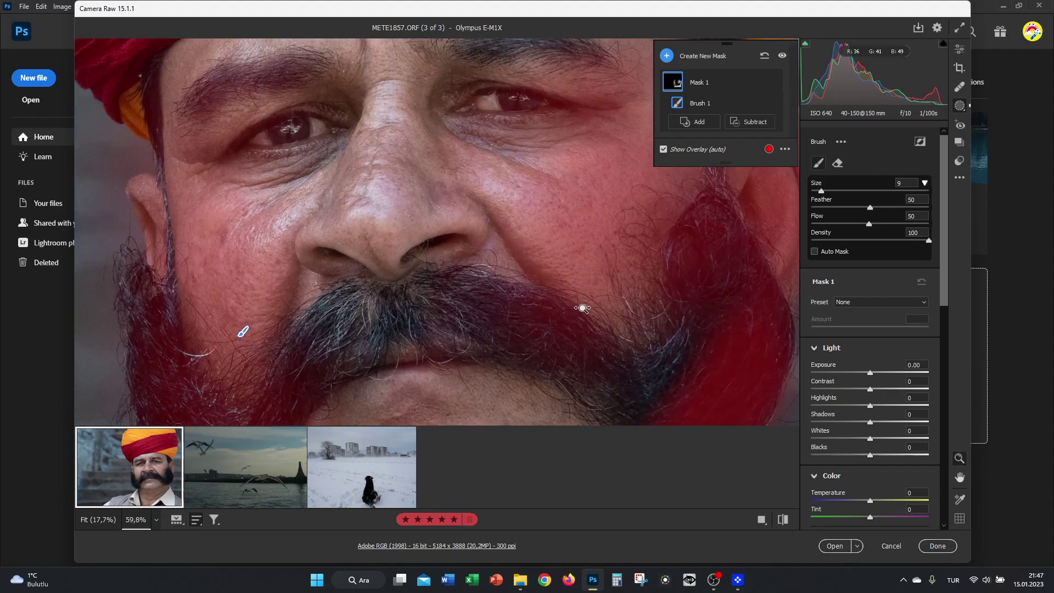
{"action": "left_click", "coordinate": [959, 458]}
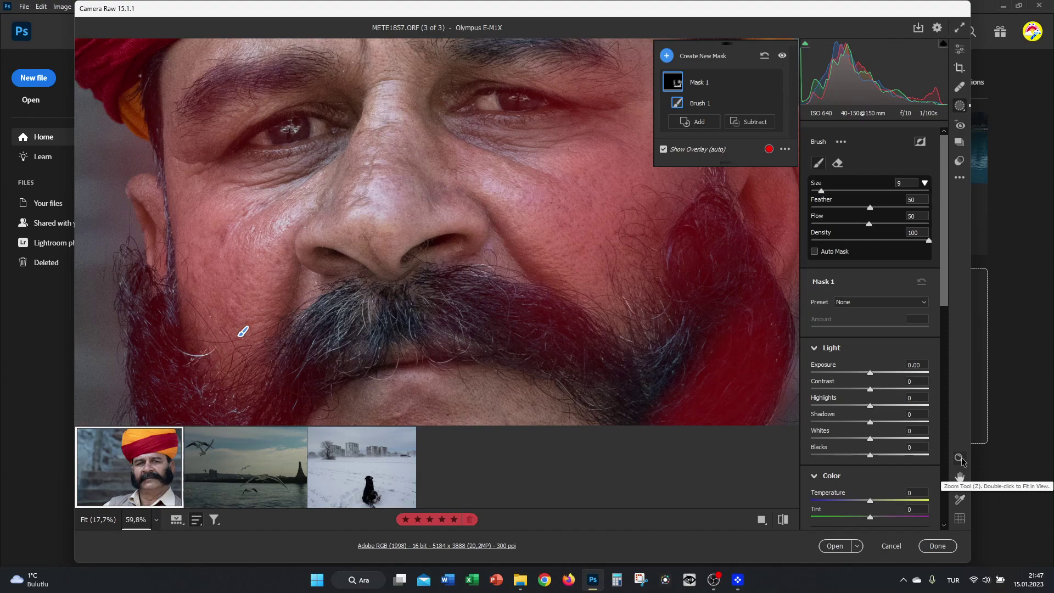
{"action": "mouse_move", "coordinate": [547, 235]}
{"action": "left_mouse_down"}
{"action": "mouse_move", "coordinate": [411, 257]}
{"action": "mouse_move", "coordinate": [456, 220]}
{"action": "mouse_move", "coordinate": [344, 249]}
{"action": "mouse_move", "coordinate": [386, 197]}
{"action": "mouse_move", "coordinate": [502, 222]}
{"action": "mouse_move", "coordinate": [477, 172]}
{"action": "mouse_move", "coordinate": [440, 166]}
{"action": "mouse_move", "coordinate": [553, 169]}
{"action": "mouse_move", "coordinate": [351, 167]}
{"action": "mouse_move", "coordinate": [260, 255]}
{"action": "mouse_move", "coordinate": [286, 160]}
{"action": "mouse_move", "coordinate": [337, 116]}
{"action": "mouse_move", "coordinate": [281, 212]}
{"action": "mouse_move", "coordinate": [544, 202]}
{"action": "mouse_move", "coordinate": [563, 239]}
{"action": "mouse_move", "coordinate": [531, 271]}
{"action": "mouse_move", "coordinate": [533, 253]}
{"action": "mouse_move", "coordinate": [325, 340]}
{"action": "mouse_move", "coordinate": [341, 316]}
{"action": "mouse_move", "coordinate": [503, 255]}
{"action": "mouse_move", "coordinate": [360, 240]}
{"action": "mouse_move", "coordinate": [331, 263]}
{"action": "mouse_move", "coordinate": [476, 244]}
{"action": "left_mouse_up"}
{"action": "scroll", "coordinate": [565, 244], "scroll_direction": "down", "scroll_amount": 2}
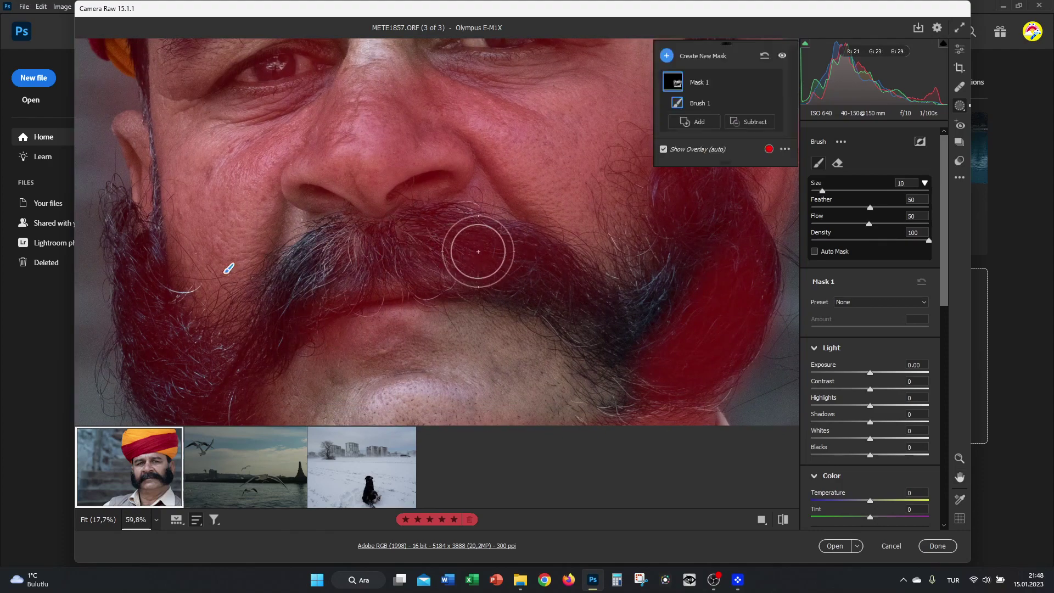
{"action": "key", "text": "bracketleft"}
{"action": "key", "text": "bracketleft"}
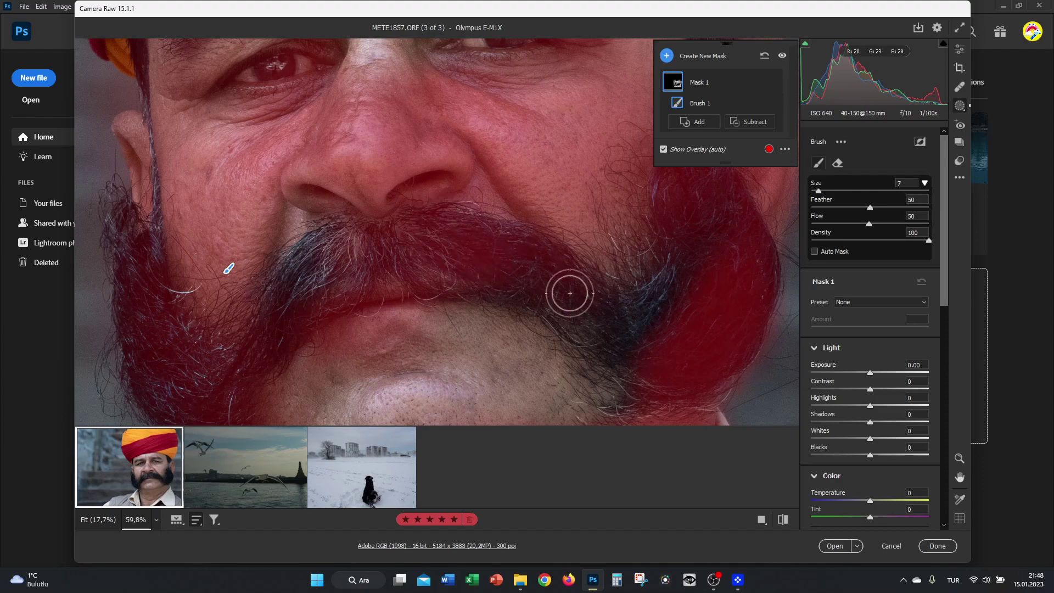
Paint the mask over the forehead, around the eyes and over the chin with the size 7 brush.
{"action": "left_click", "coordinate": [961, 462]}
{"action": "left_click_drag", "start_coordinate": [684, 290], "coordinate": [598, 304]}
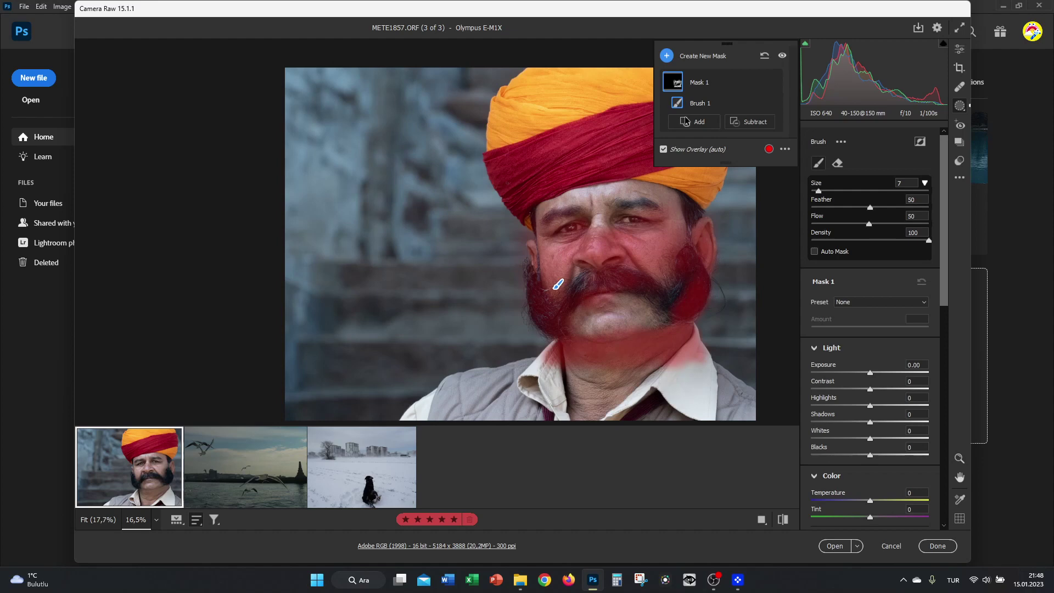
{"action": "mouse_move", "coordinate": [592, 220]}
{"action": "left_mouse_down"}
{"action": "mouse_move", "coordinate": [565, 217]}
{"action": "mouse_move", "coordinate": [642, 193]}
{"action": "mouse_move", "coordinate": [581, 201]}
{"action": "left_mouse_up"}
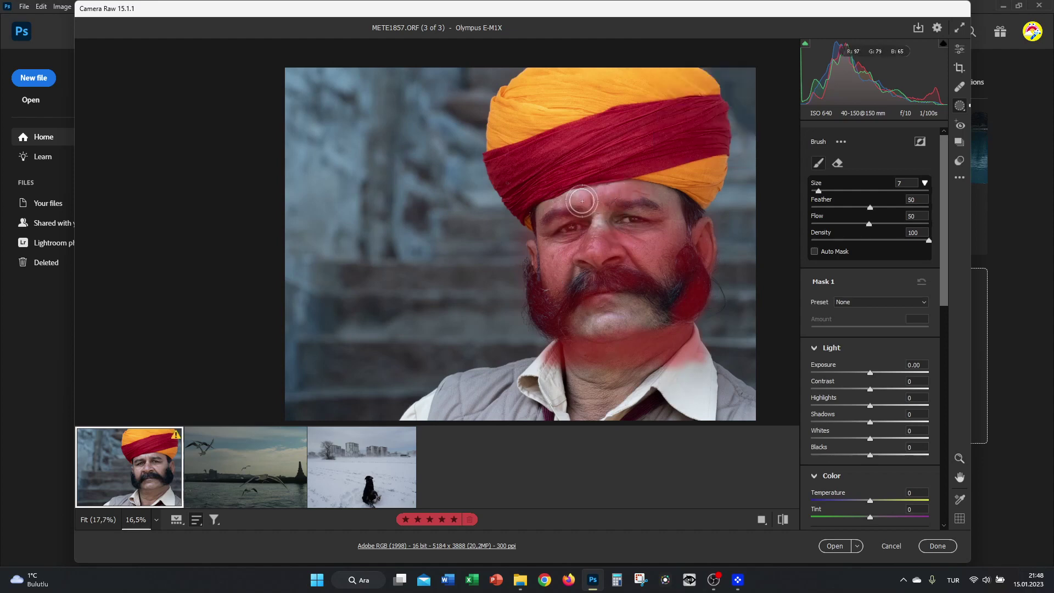
{"action": "mouse_move", "coordinate": [645, 308]}
{"action": "left_mouse_down"}
{"action": "mouse_move", "coordinate": [624, 304]}
{"action": "mouse_move", "coordinate": [597, 338]}
{"action": "mouse_move", "coordinate": [605, 275]}
{"action": "left_mouse_up"}
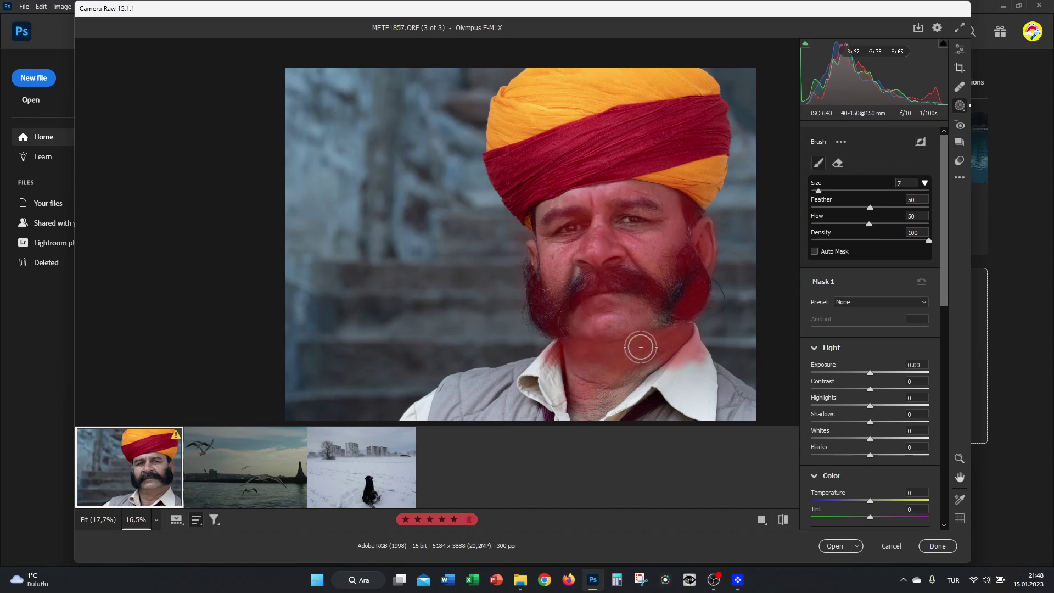
Paint the mask over the neck and erase the overspill from the shirt collar.
{"action": "mouse_move", "coordinate": [572, 359]}
{"action": "left_mouse_down"}
{"action": "mouse_move", "coordinate": [586, 413]}
{"action": "mouse_move", "coordinate": [607, 390]}
{"action": "left_mouse_up"}
{"action": "key", "text": "alt"}
{"action": "mouse_move", "coordinate": [678, 370]}
{"action": "left_mouse_down"}
{"action": "mouse_move", "coordinate": [707, 338]}
{"action": "mouse_move", "coordinate": [664, 373]}
{"action": "mouse_move", "coordinate": [709, 336]}
{"action": "left_mouse_up"}
{"action": "mouse_move", "coordinate": [593, 386]}
{"action": "left_mouse_down"}
{"action": "mouse_move", "coordinate": [555, 379]}
{"action": "mouse_move", "coordinate": [547, 354]}
{"action": "mouse_move", "coordinate": [549, 384]}
{"action": "mouse_move", "coordinate": [543, 347]}
{"action": "mouse_move", "coordinate": [553, 423]}
{"action": "mouse_move", "coordinate": [547, 384]}
{"action": "left_mouse_up"}
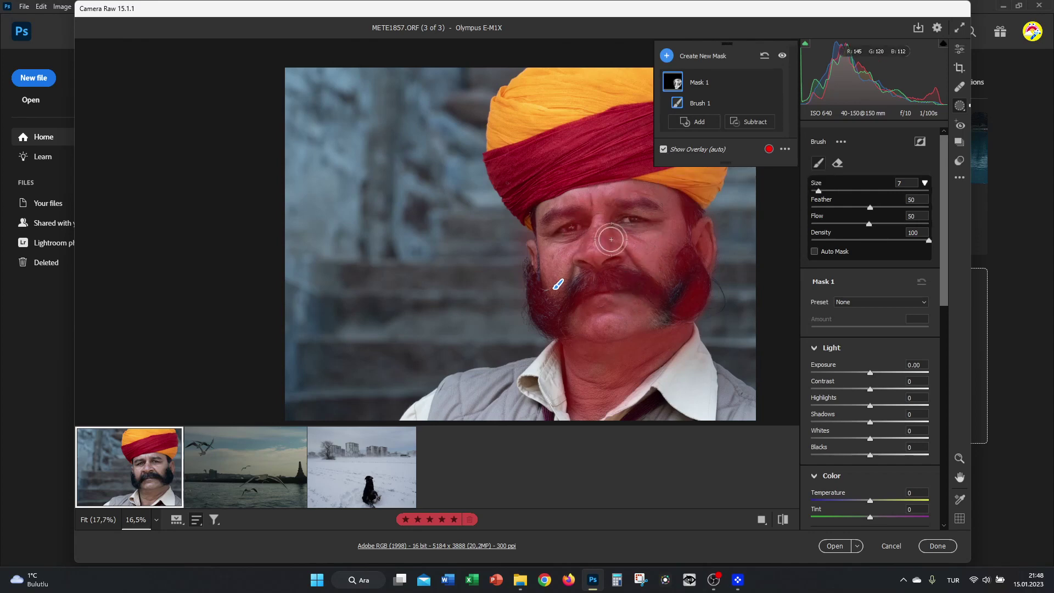
Hide the mask overlay and set Mask 1's exposure to -0.45 and highlights to -100.
{"action": "left_click", "coordinate": [663, 150]}
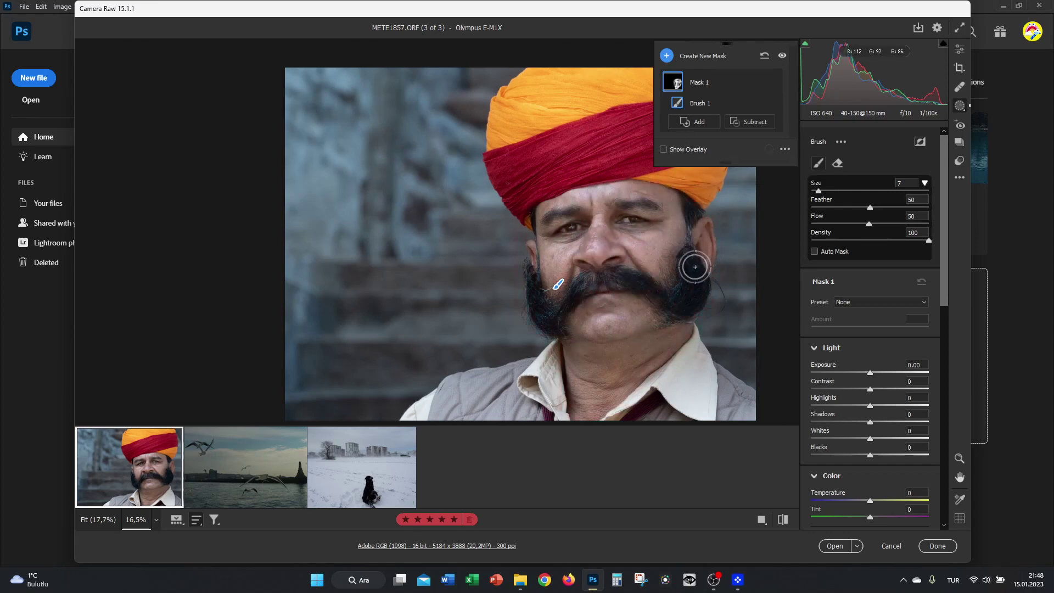
{"action": "scroll", "coordinate": [865, 308], "scroll_direction": "down", "scroll_amount": 3}
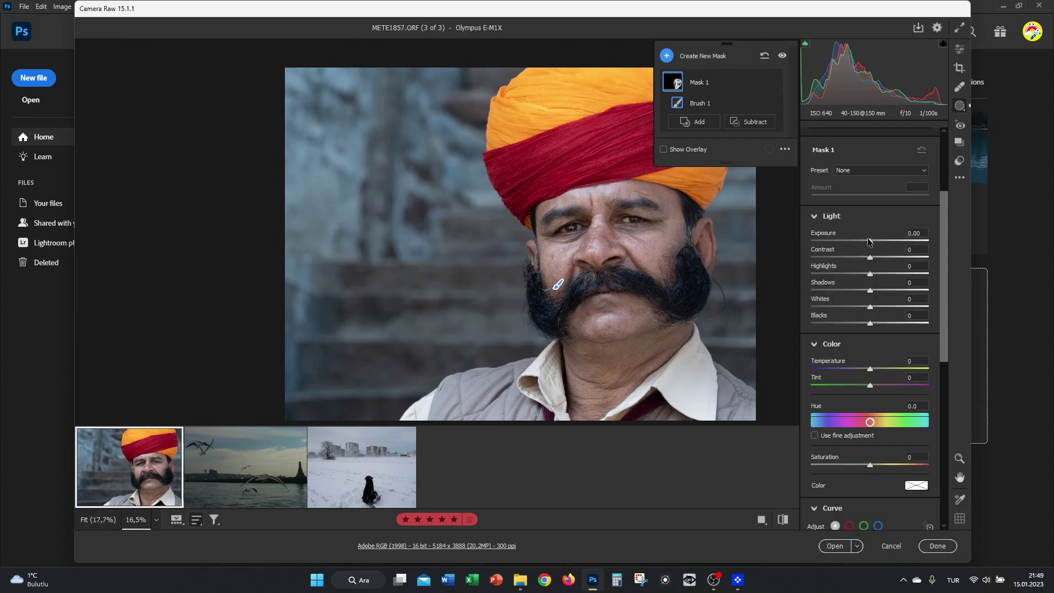
{"action": "left_click_drag", "start_coordinate": [870, 244], "coordinate": [863, 247]}
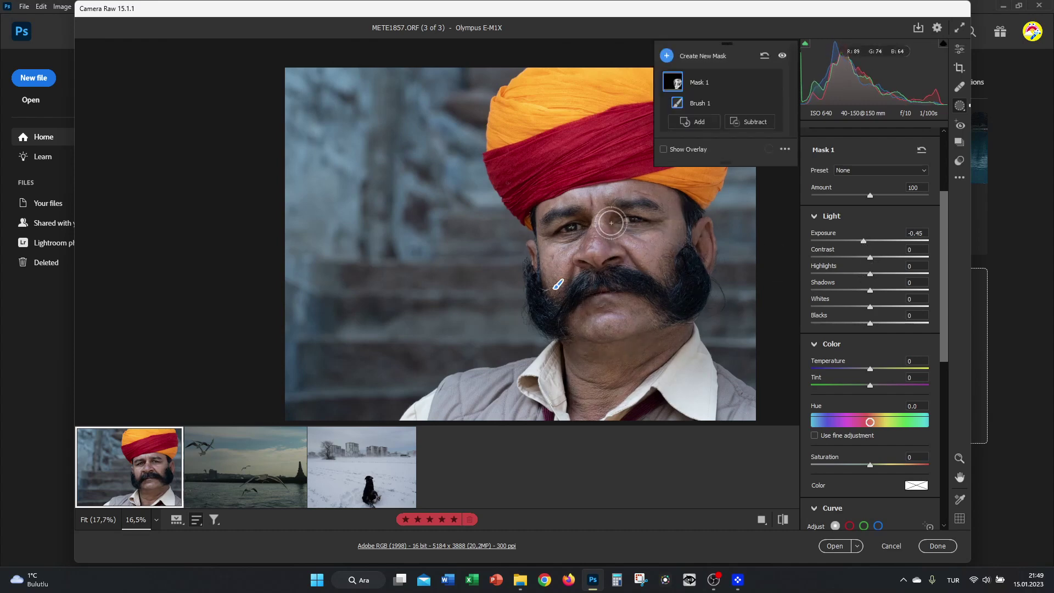
{"action": "left_click_drag", "start_coordinate": [870, 276], "coordinate": [803, 272]}
Try the extremes of the mask's saturation, then set it to +1.
{"action": "scroll", "coordinate": [881, 326], "scroll_direction": "down", "scroll_amount": 3}
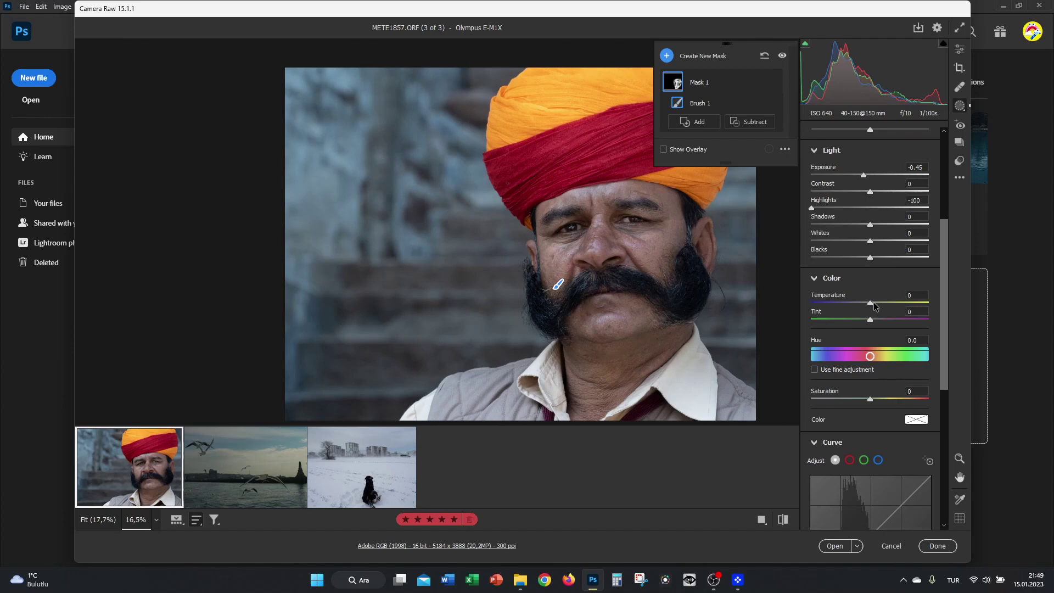
{"action": "scroll", "coordinate": [874, 306], "scroll_direction": "down", "scroll_amount": 3}
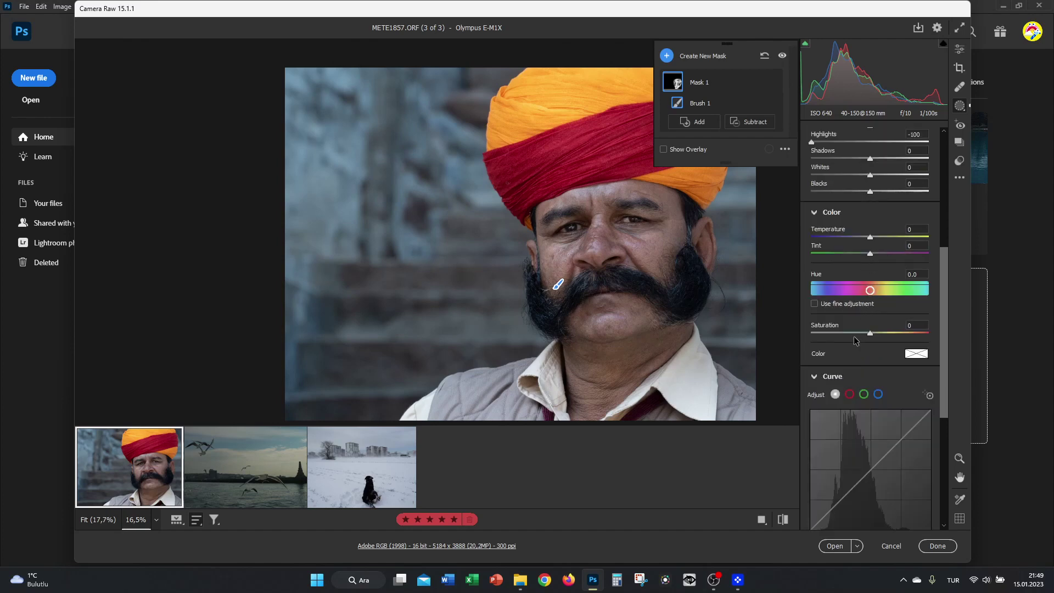
{"action": "left_click_drag", "start_coordinate": [871, 334], "coordinate": [811, 333]}
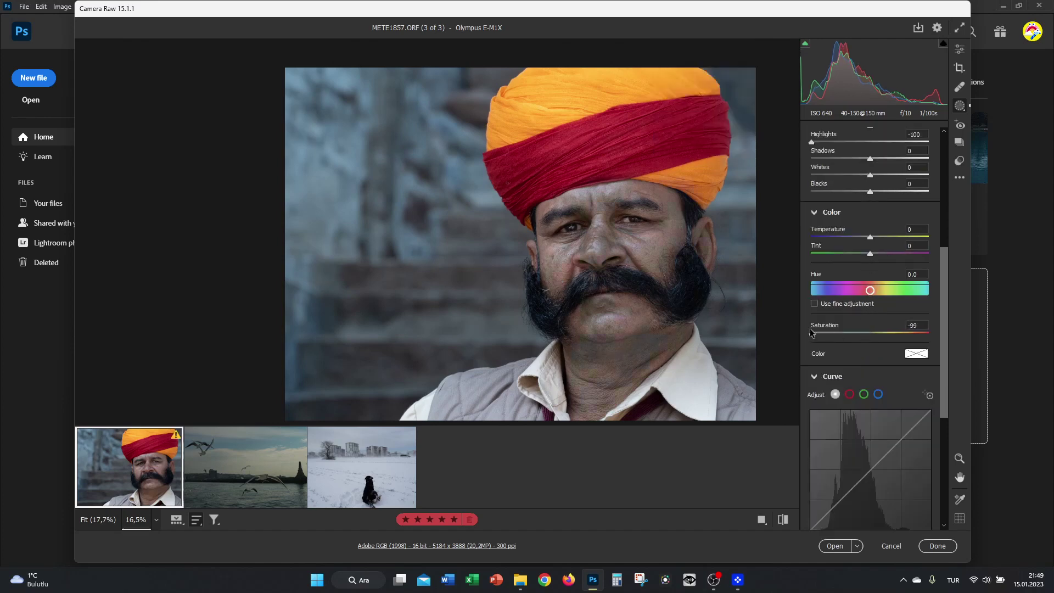
{"action": "left_click_drag", "start_coordinate": [914, 330], "coordinate": [881, 330]}
{"action": "left_click_drag", "start_coordinate": [870, 331], "coordinate": [871, 332]}
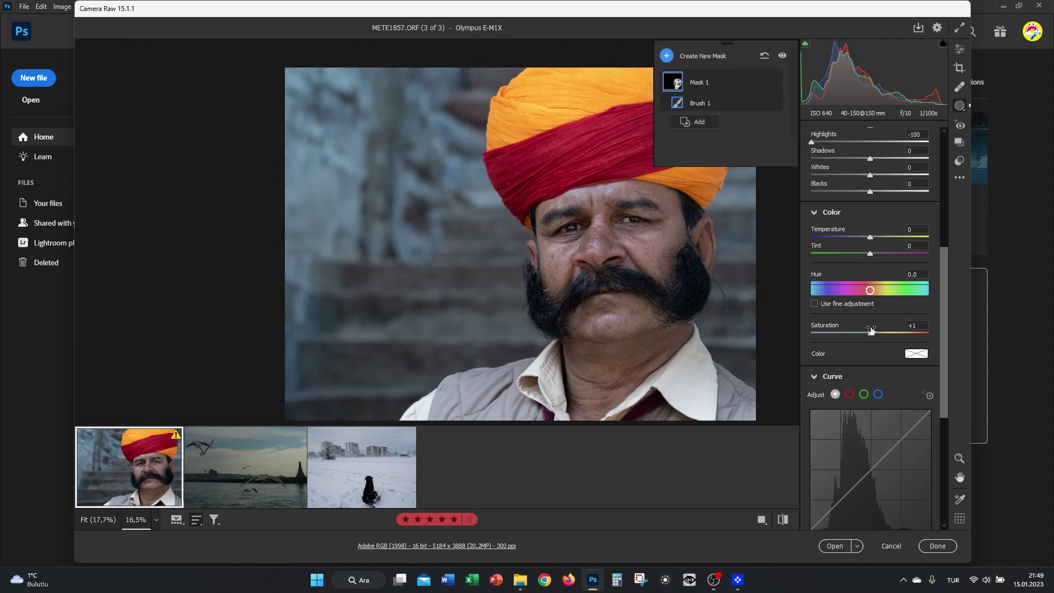
Add a midpoint to the mask's tone curve and adjust it to input 124, output 125.
{"action": "scroll", "coordinate": [878, 252], "scroll_direction": "down", "scroll_amount": 2}
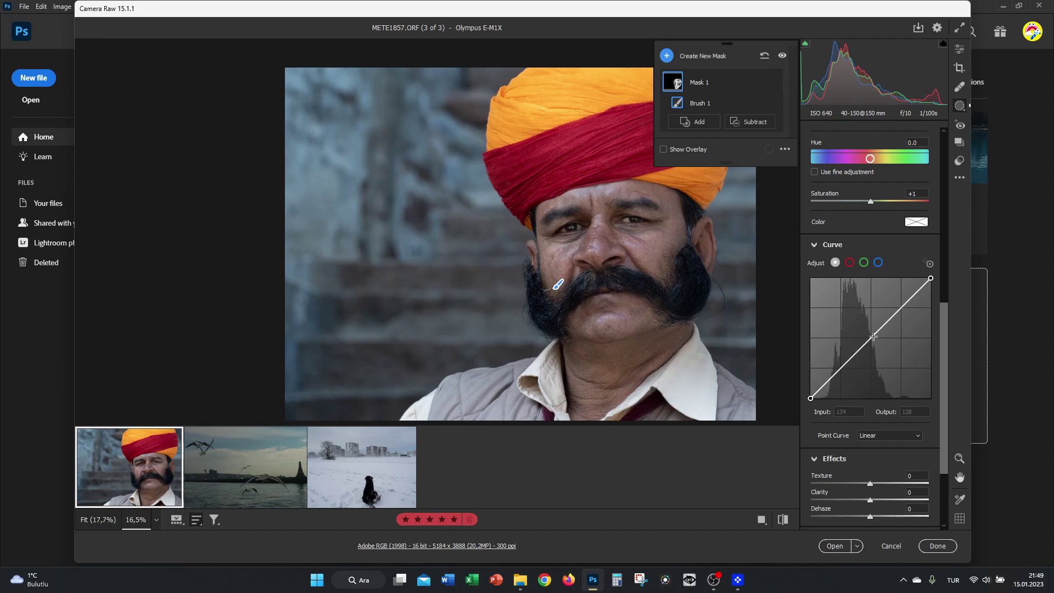
{"action": "mouse_move", "coordinate": [873, 336]}
{"action": "left_mouse_down"}
{"action": "mouse_move", "coordinate": [864, 314]}
{"action": "mouse_move", "coordinate": [871, 339]}
{"action": "left_mouse_up"}
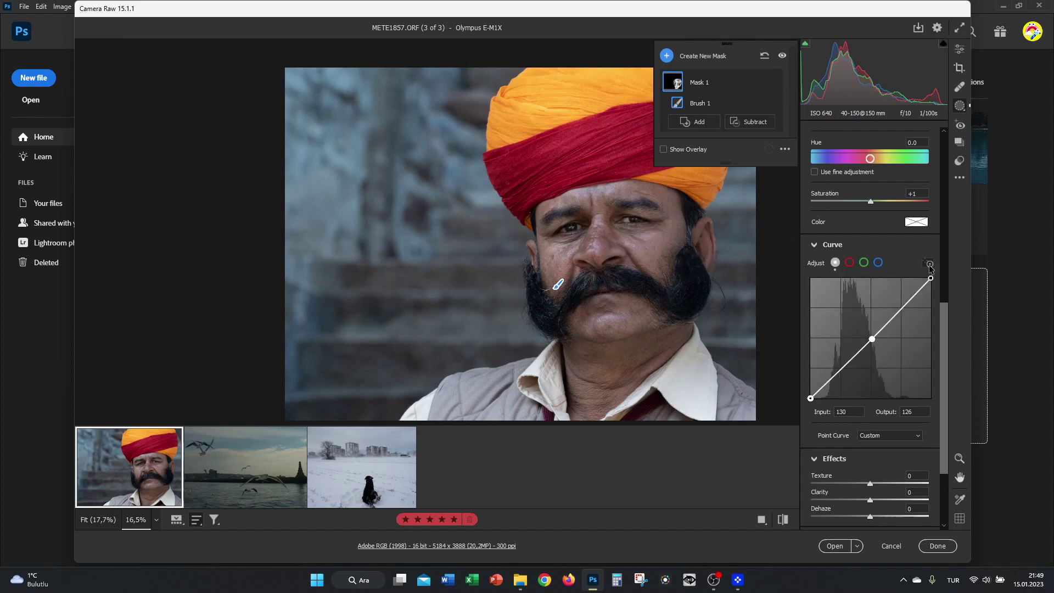
{"action": "left_click_drag", "start_coordinate": [670, 256], "coordinate": [706, 240]}
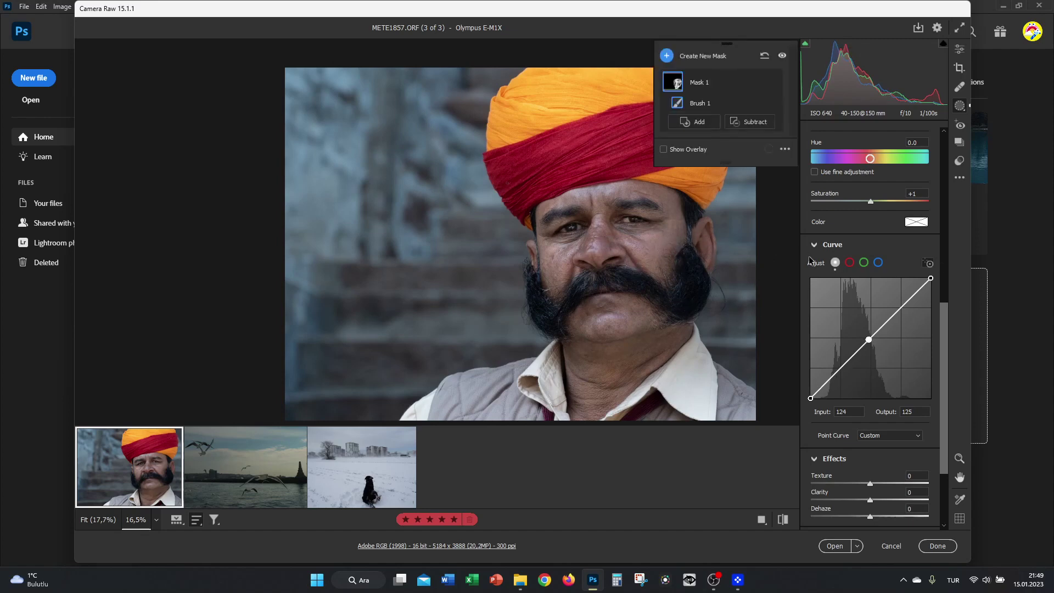
{"action": "scroll", "coordinate": [837, 302], "scroll_direction": "down", "scroll_amount": 3}
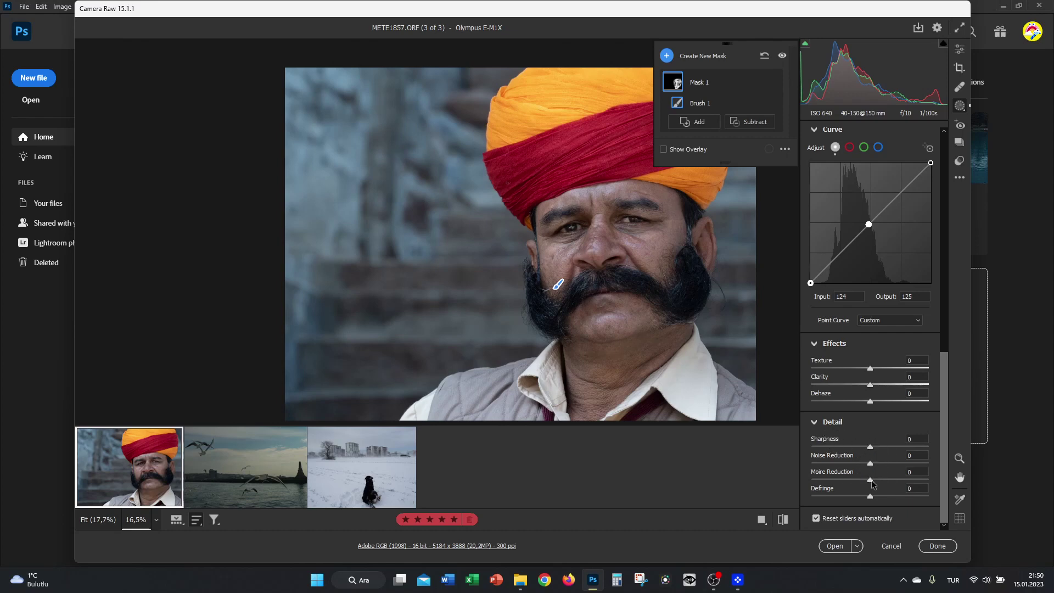
{"action": "scroll", "coordinate": [873, 488], "scroll_direction": "up", "scroll_amount": 10}
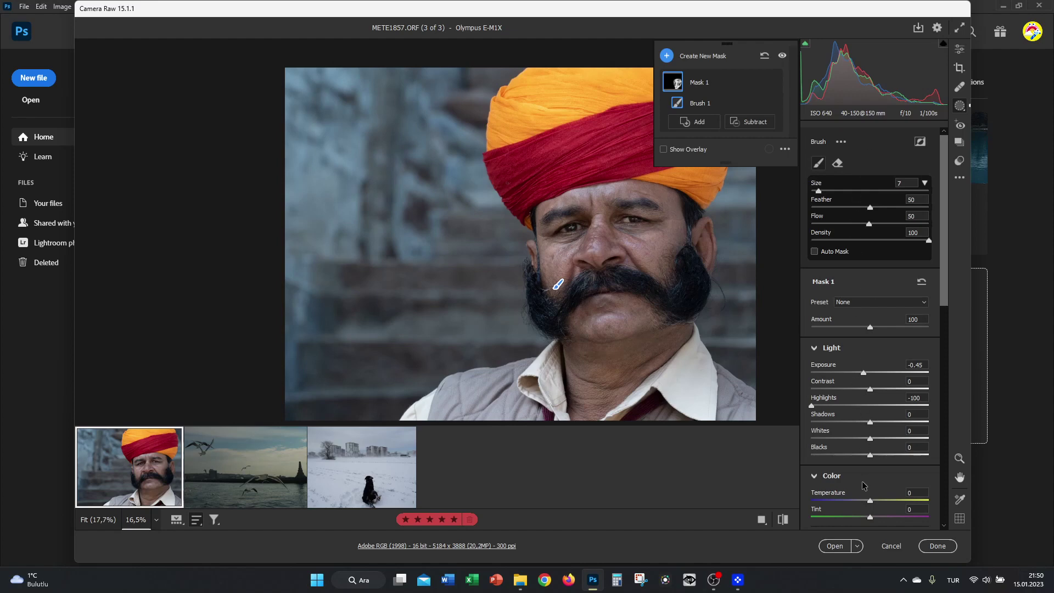
{"action": "left_click", "coordinate": [840, 143]}
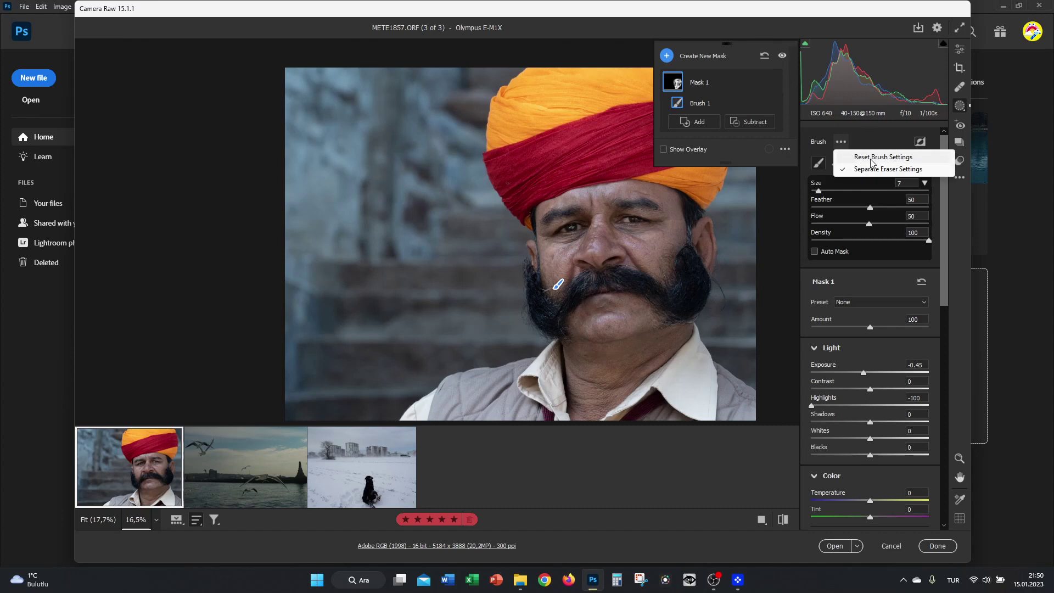
{"action": "left_click", "coordinate": [871, 130]}
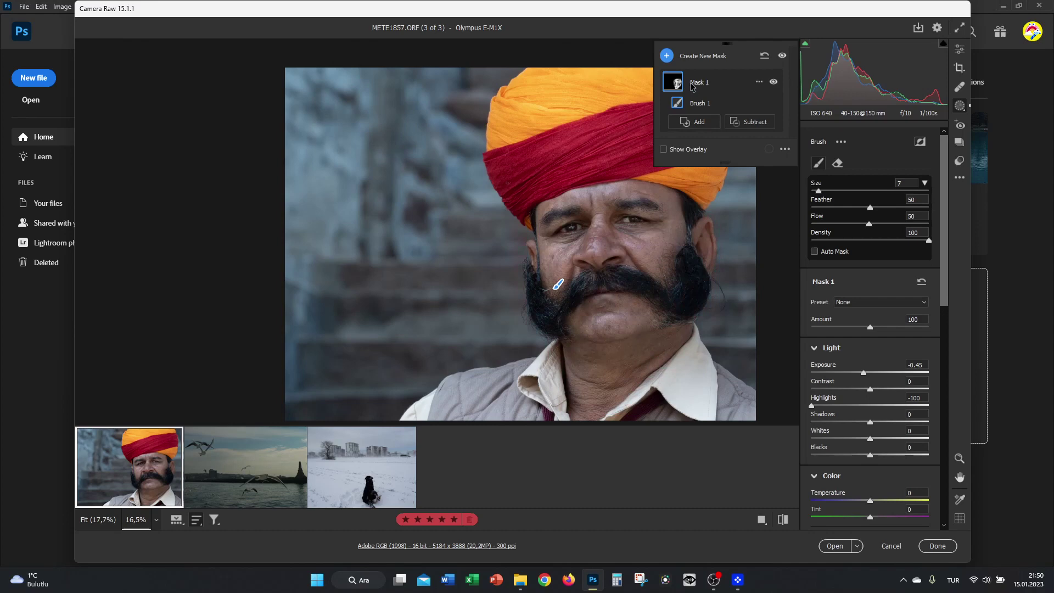
Add a new brush to Mask 1 and paint over the vest, collar and shoulders, checking the coverage with the overlay.
{"action": "left_click", "coordinate": [685, 123]}
{"action": "left_click", "coordinate": [714, 194]}
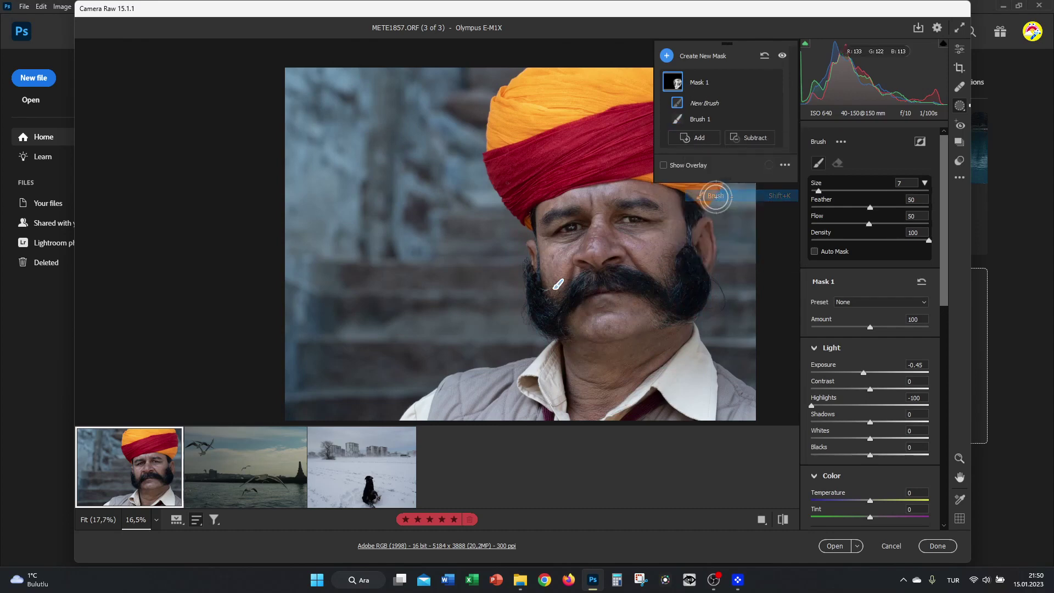
{"action": "mouse_move", "coordinate": [502, 379]}
{"action": "left_mouse_down"}
{"action": "mouse_move", "coordinate": [433, 411]}
{"action": "mouse_move", "coordinate": [542, 411]}
{"action": "mouse_move", "coordinate": [482, 399]}
{"action": "mouse_move", "coordinate": [419, 420]}
{"action": "mouse_move", "coordinate": [534, 371]}
{"action": "mouse_move", "coordinate": [517, 414]}
{"action": "mouse_move", "coordinate": [622, 394]}
{"action": "mouse_move", "coordinate": [678, 413]}
{"action": "mouse_move", "coordinate": [672, 386]}
{"action": "mouse_move", "coordinate": [698, 376]}
{"action": "mouse_move", "coordinate": [722, 406]}
{"action": "mouse_move", "coordinate": [747, 402]}
{"action": "mouse_move", "coordinate": [725, 389]}
{"action": "mouse_move", "coordinate": [737, 407]}
{"action": "mouse_move", "coordinate": [652, 408]}
{"action": "mouse_move", "coordinate": [727, 423]}
{"action": "mouse_move", "coordinate": [699, 414]}
{"action": "mouse_move", "coordinate": [700, 351]}
{"action": "left_mouse_up"}
{"action": "left_click", "coordinate": [663, 165]}
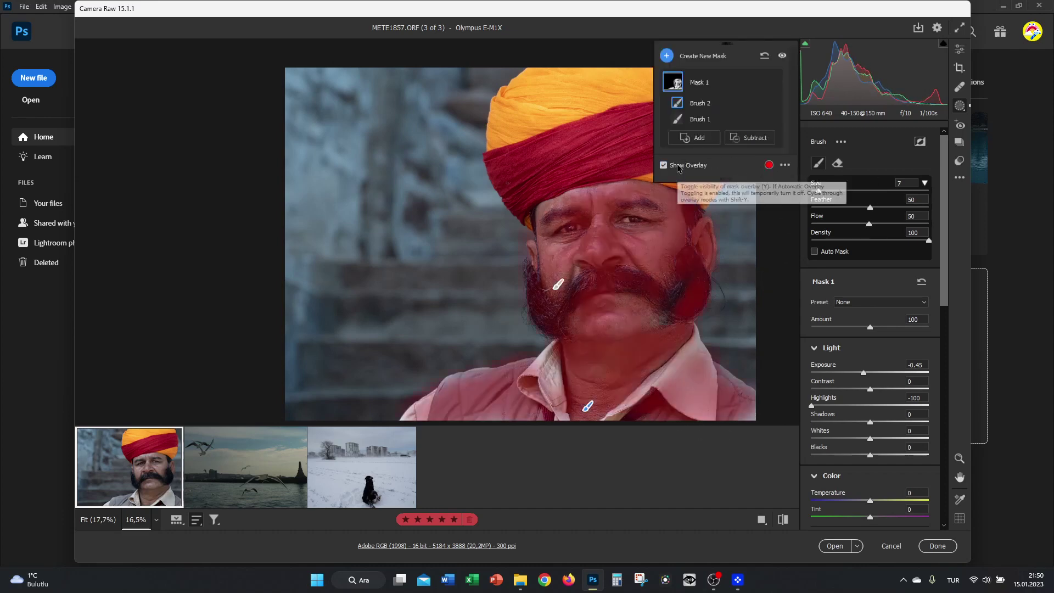
{"action": "mouse_move", "coordinate": [694, 358]}
{"action": "left_mouse_down"}
{"action": "mouse_move", "coordinate": [598, 428]}
{"action": "mouse_move", "coordinate": [544, 374]}
{"action": "mouse_move", "coordinate": [562, 348]}
{"action": "mouse_move", "coordinate": [562, 423]}
{"action": "mouse_move", "coordinate": [419, 426]}
{"action": "mouse_move", "coordinate": [732, 423]}
{"action": "mouse_move", "coordinate": [746, 419]}
{"action": "mouse_move", "coordinate": [743, 335]}
{"action": "left_mouse_up"}
{"action": "mouse_move", "coordinate": [698, 181]}
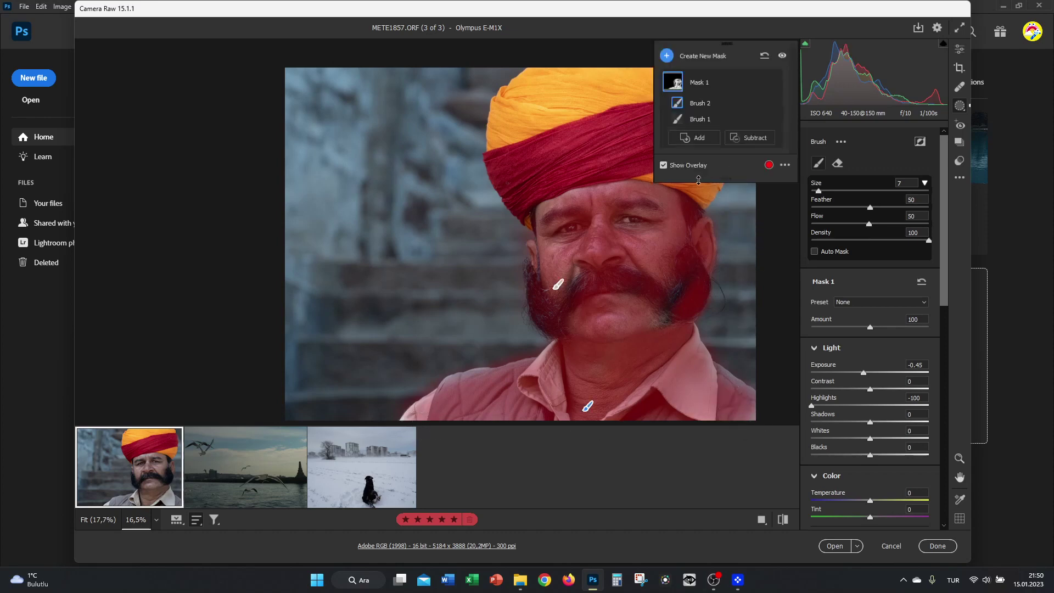
{"action": "left_click", "coordinate": [664, 166]}
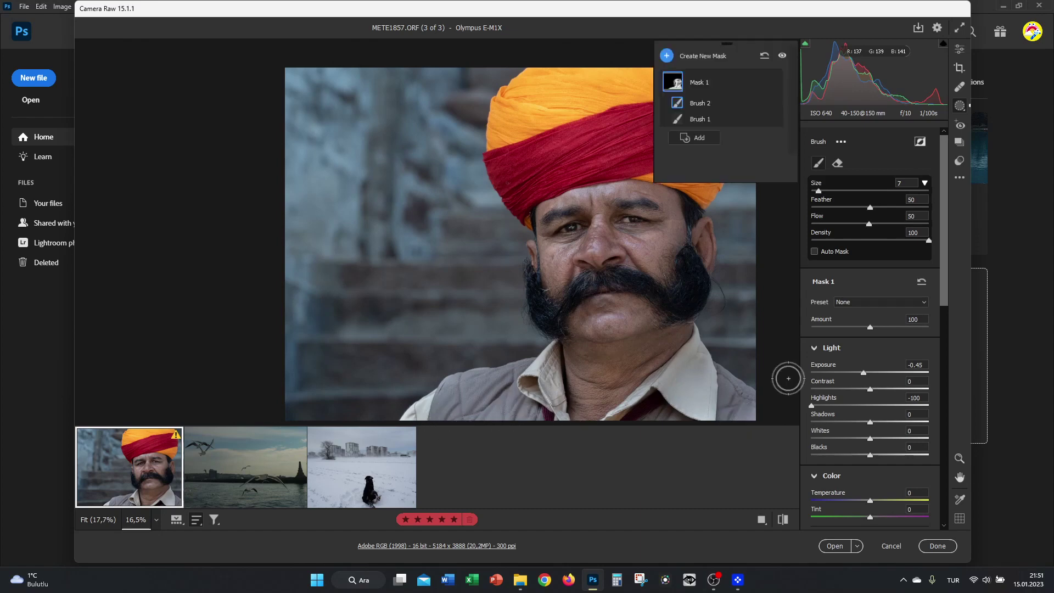
Lower the mask's exposure to -1.70, fill gaps over the collar, neck and cheek with Auto Mask on, then set exposure to -0.50.
{"action": "left_click_drag", "start_coordinate": [863, 373], "coordinate": [846, 374]}
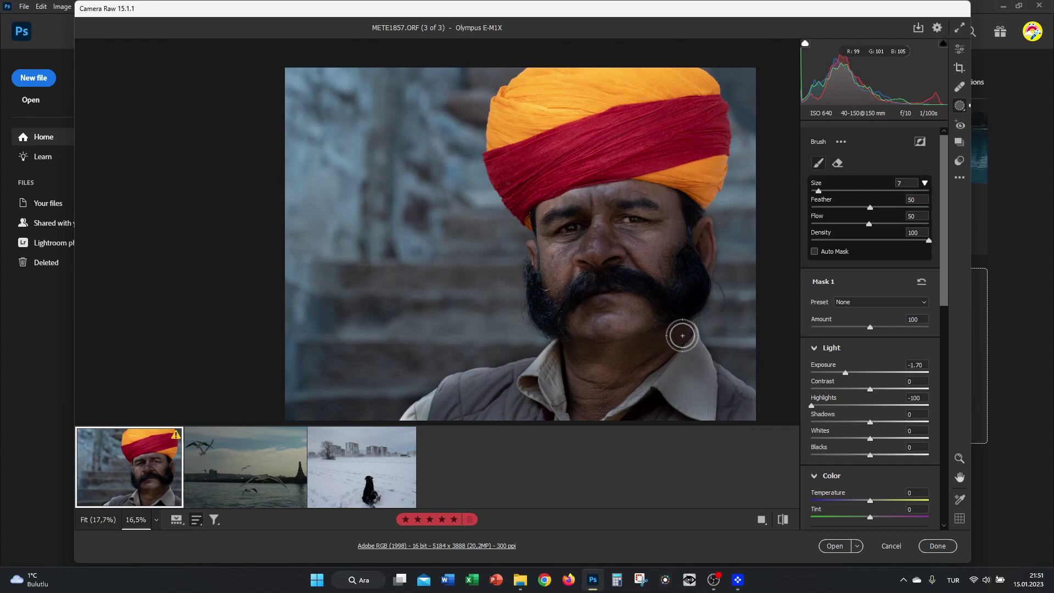
{"action": "left_click", "coordinate": [815, 252]}
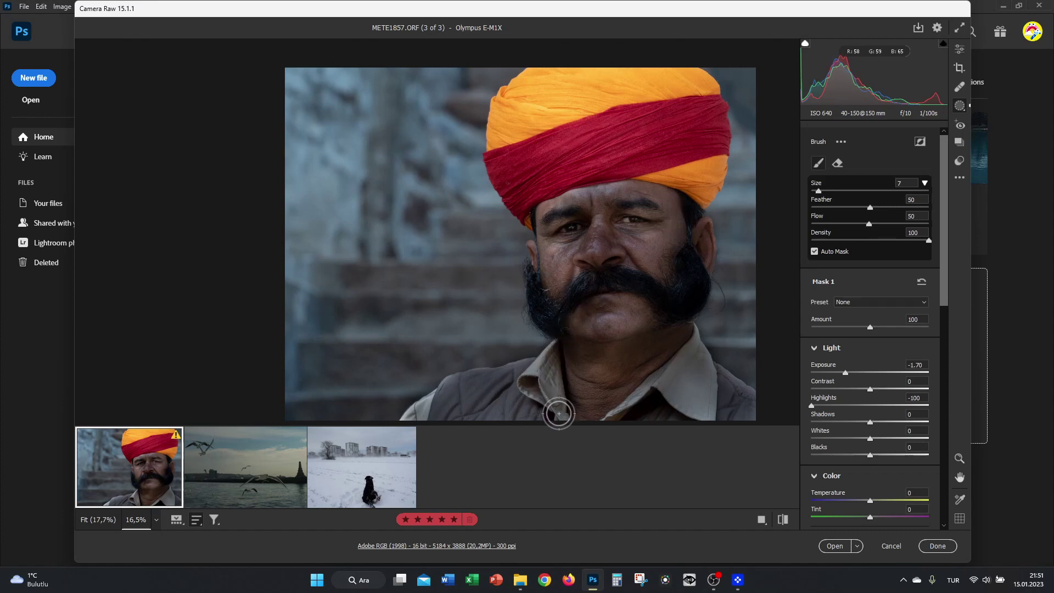
{"action": "mouse_move", "coordinate": [544, 360]}
{"action": "left_mouse_down"}
{"action": "mouse_move", "coordinate": [560, 419]}
{"action": "mouse_move", "coordinate": [574, 423]}
{"action": "left_mouse_up"}
{"action": "mouse_move", "coordinate": [579, 424]}
{"action": "left_mouse_down"}
{"action": "mouse_move", "coordinate": [593, 426]}
{"action": "mouse_move", "coordinate": [631, 388]}
{"action": "mouse_move", "coordinate": [554, 237]}
{"action": "mouse_move", "coordinate": [581, 249]}
{"action": "mouse_move", "coordinate": [592, 228]}
{"action": "mouse_move", "coordinate": [567, 235]}
{"action": "left_mouse_up"}
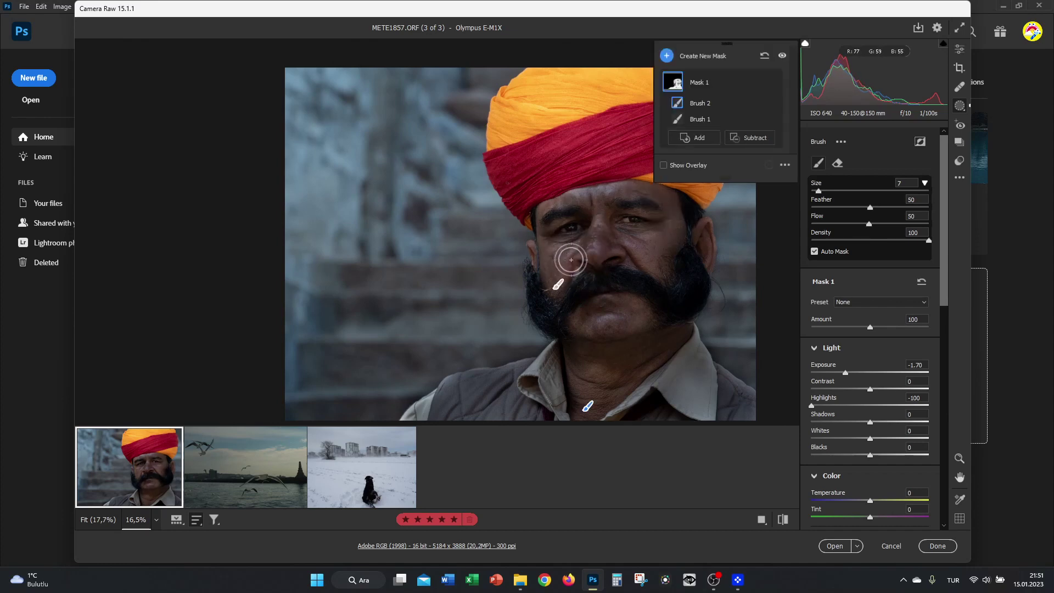
{"action": "mouse_move", "coordinate": [578, 287]}
{"action": "left_mouse_down"}
{"action": "mouse_move", "coordinate": [575, 258]}
{"action": "mouse_move", "coordinate": [571, 308]}
{"action": "left_mouse_up"}
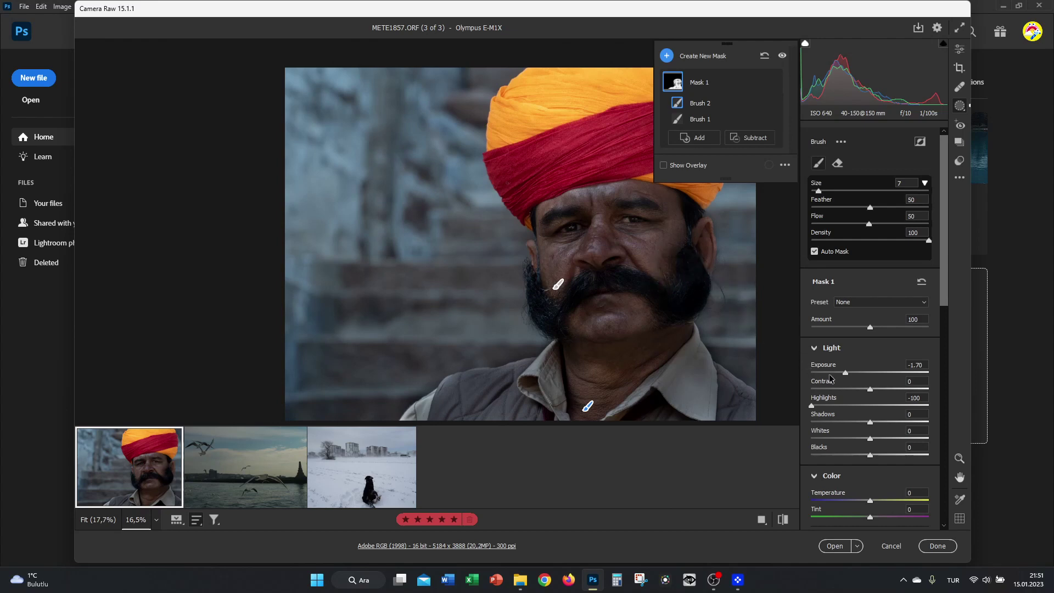
{"action": "left_click_drag", "start_coordinate": [845, 372], "coordinate": [863, 378]}
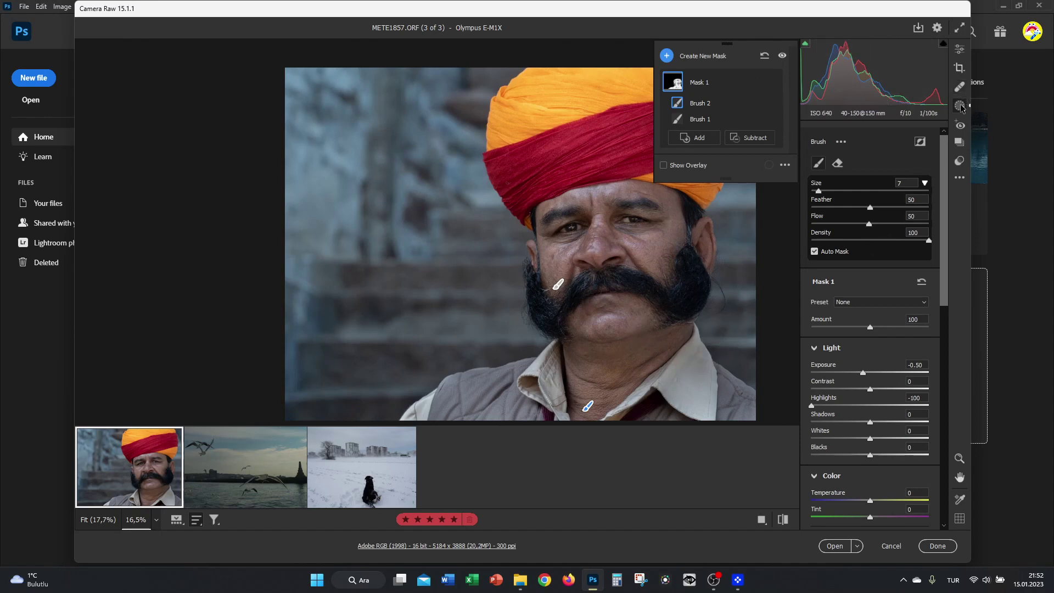
Create a new mask with Select Subject, then open the list of new mask types again.
{"action": "left_click", "coordinate": [667, 55]}
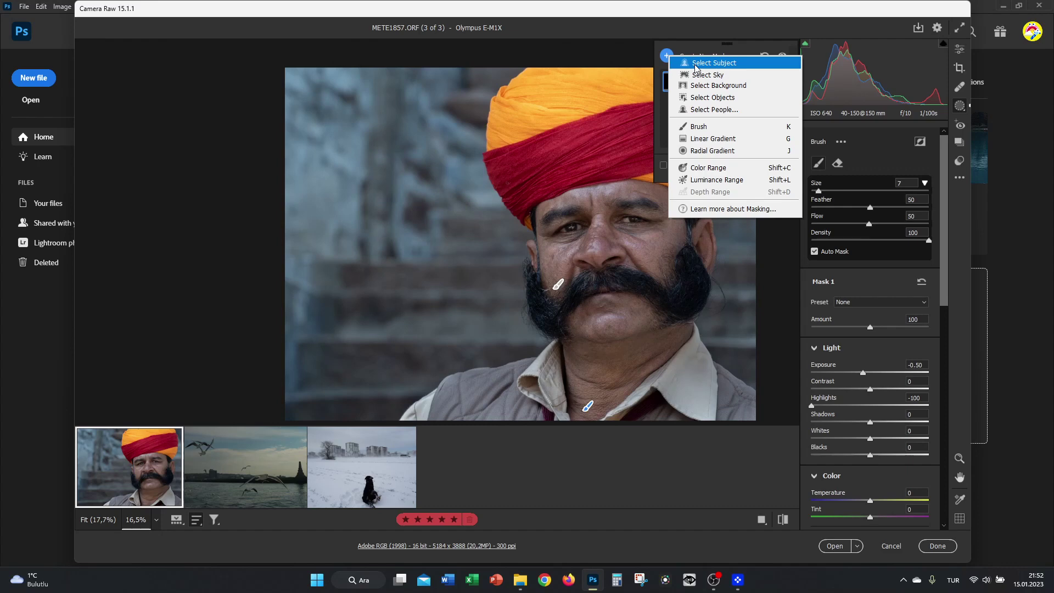
{"action": "left_click", "coordinate": [695, 65]}
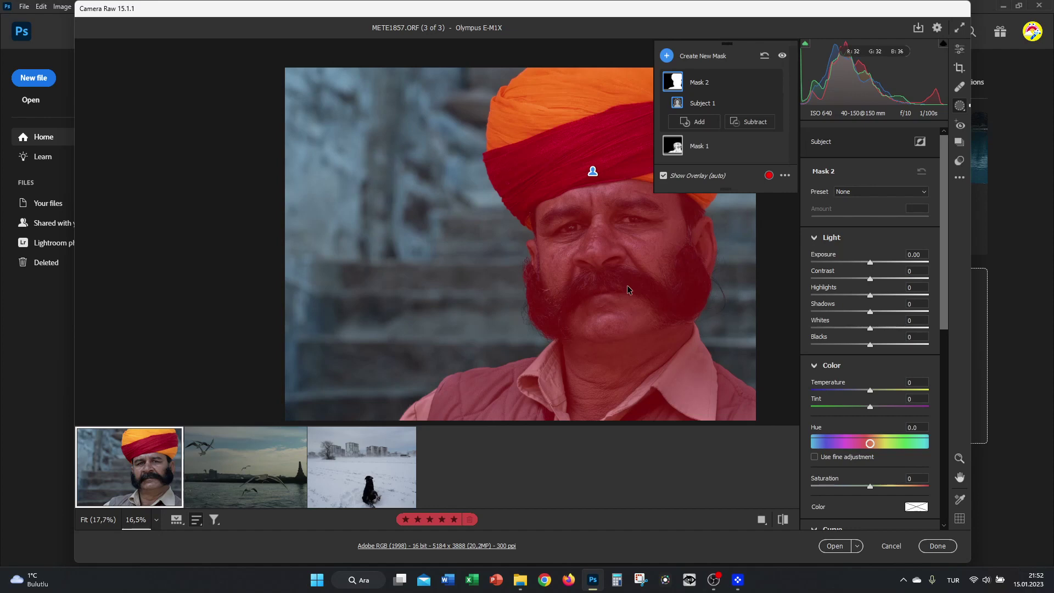
{"action": "left_click", "coordinate": [667, 56]}
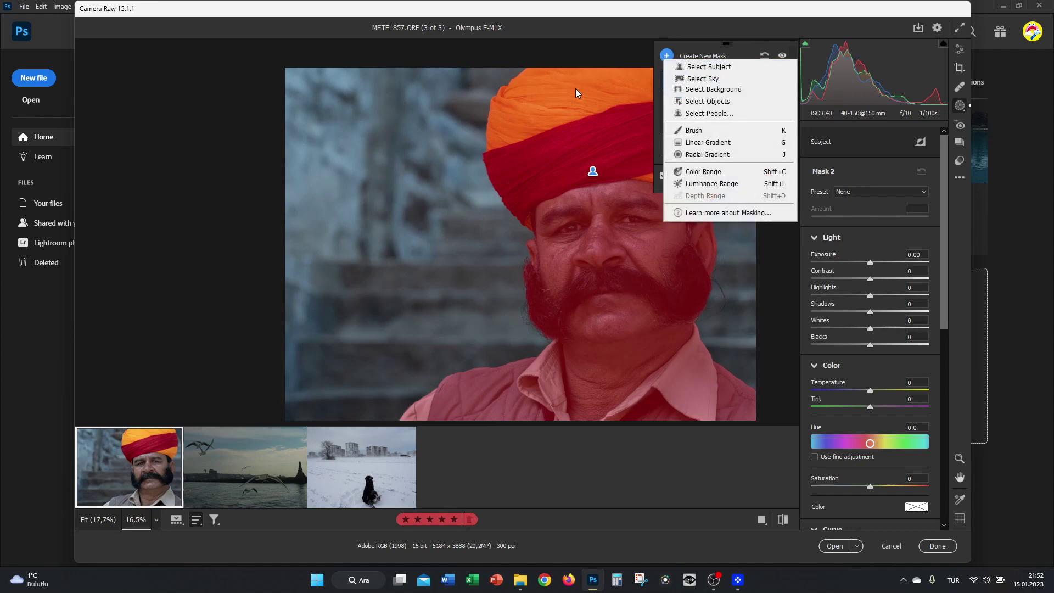
Create a Select Background mask on the portrait and another on IMG_2904.CR2, and hide the mask overlay there.
{"action": "left_click", "coordinate": [705, 91]}
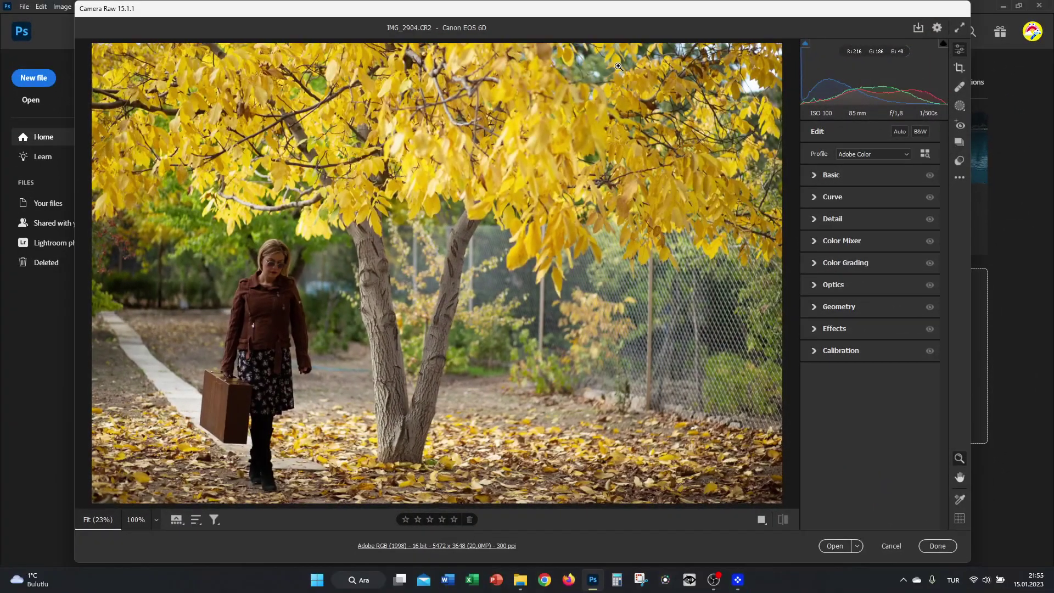
{"action": "left_click", "coordinate": [959, 105]}
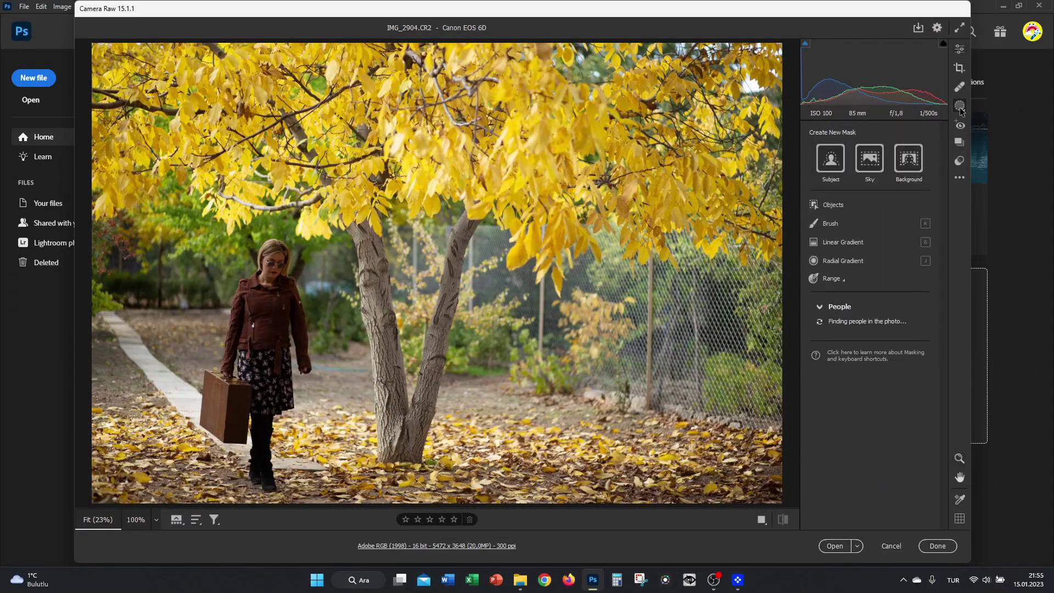
{"action": "left_click", "coordinate": [909, 164]}
{"action": "left_click", "coordinate": [910, 162]}
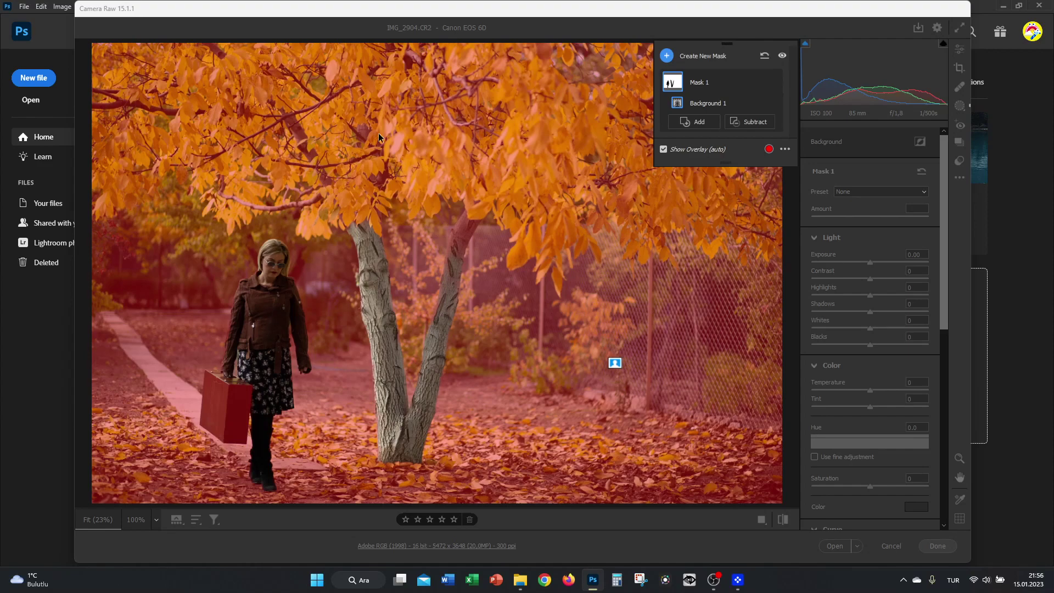
{"action": "left_click", "coordinate": [681, 153]}
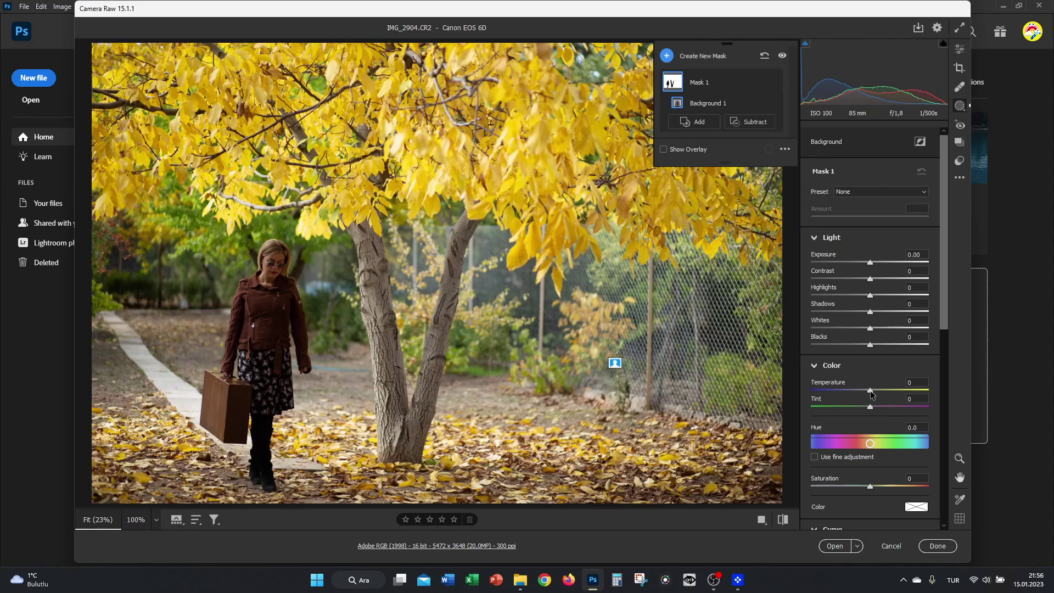
Set the background mask's Temperature to +33, Hue to -27.7, Exposure to -0.70, Contrast to +36 and Highlights to -31.
{"action": "left_click_drag", "start_coordinate": [870, 390], "coordinate": [890, 392]}
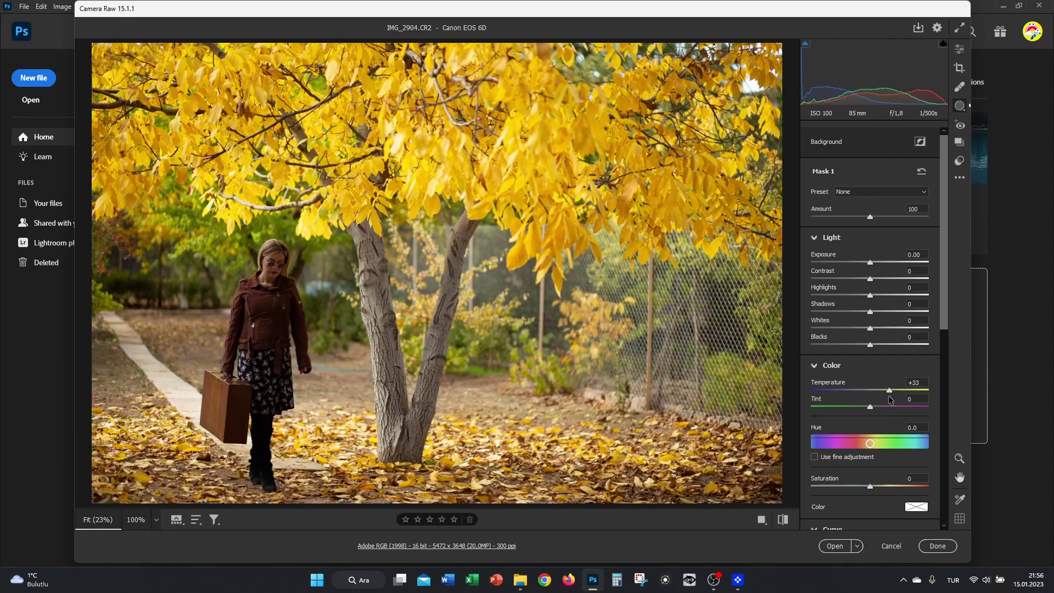
{"action": "left_click_drag", "start_coordinate": [872, 444], "coordinate": [861, 444]}
{"action": "left_click_drag", "start_coordinate": [870, 263], "coordinate": [889, 283]}
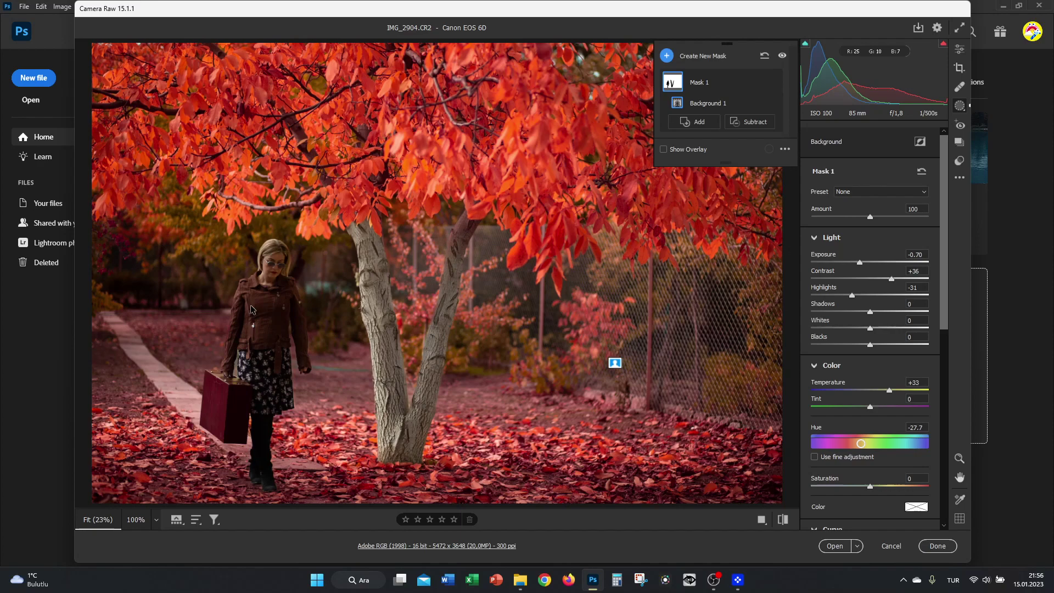
{"action": "scroll", "coordinate": [877, 404], "scroll_direction": "up", "scroll_amount": 1}
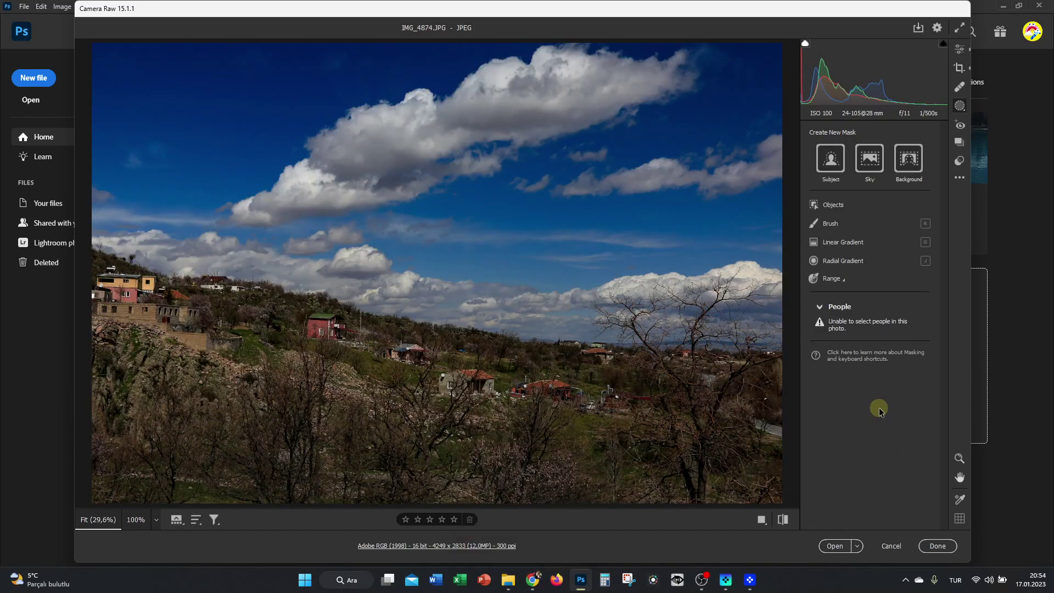
Create a Sky mask on IMG_4874.JPG with Exposure +0.90, Shadows -45, Whites -22 and Blacks -21.
{"action": "left_click", "coordinate": [870, 160]}
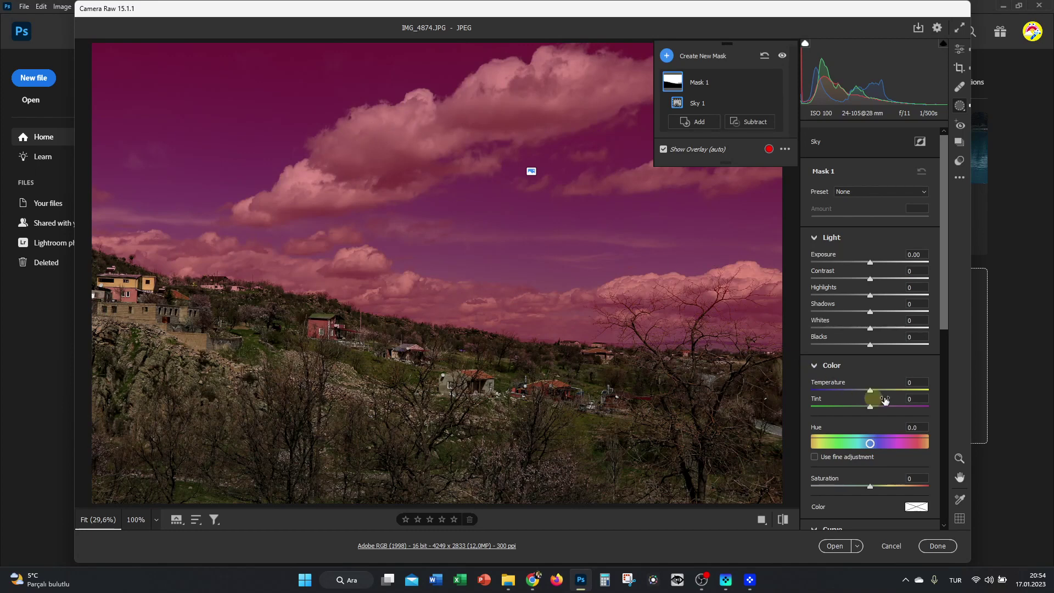
{"action": "left_click_drag", "start_coordinate": [870, 263], "coordinate": [883, 269]}
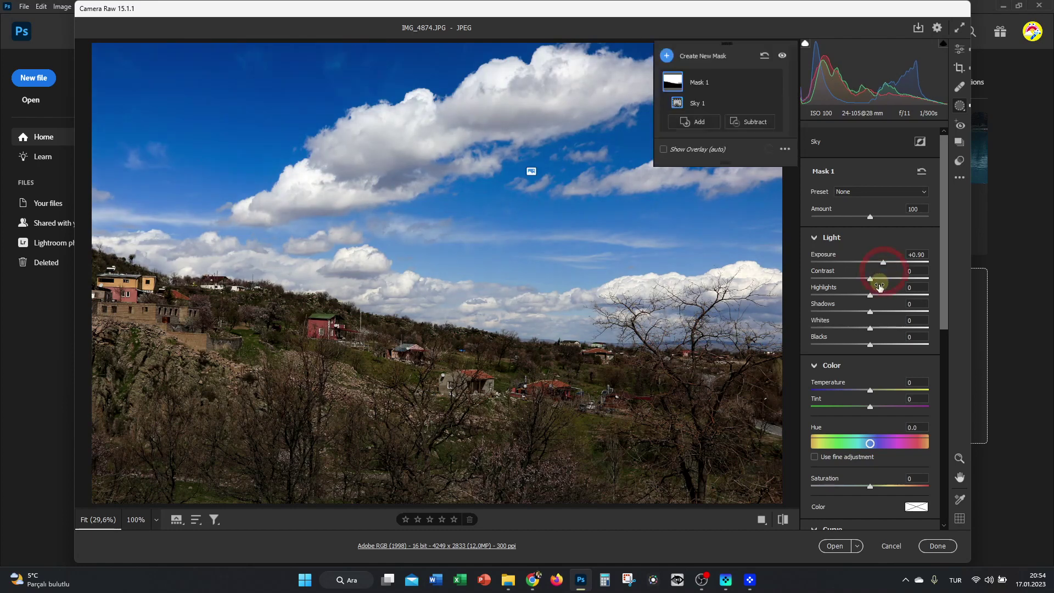
{"action": "left_click_drag", "start_coordinate": [869, 344], "coordinate": [842, 317]}
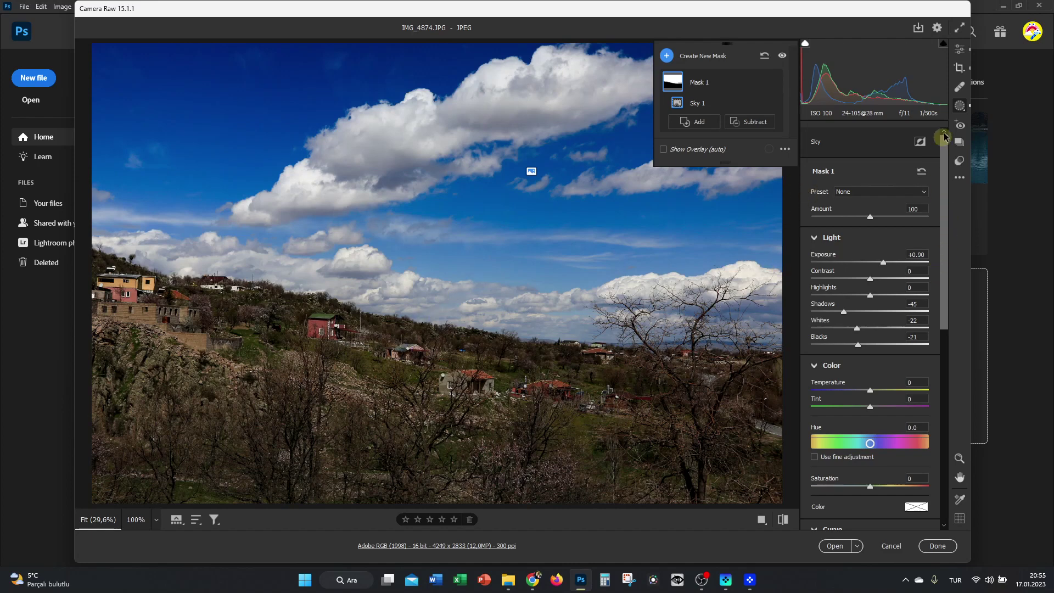
Add a linear gradient mask from the upper sky down to the hillside houses, with Exposure -0.40 and Contrast -21.
{"action": "left_click", "coordinate": [920, 141]}
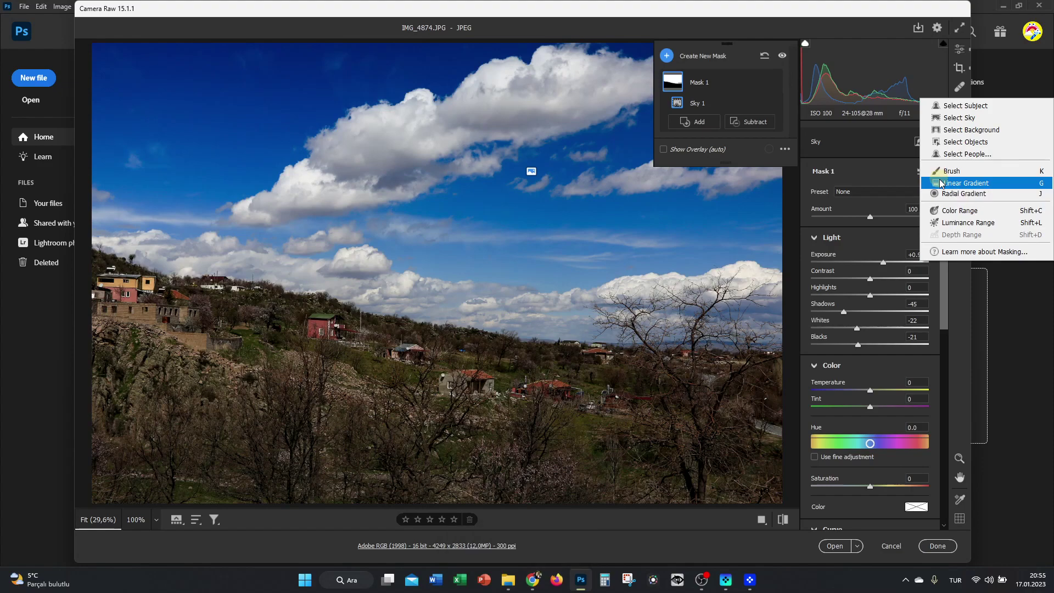
{"action": "left_click", "coordinate": [941, 184]}
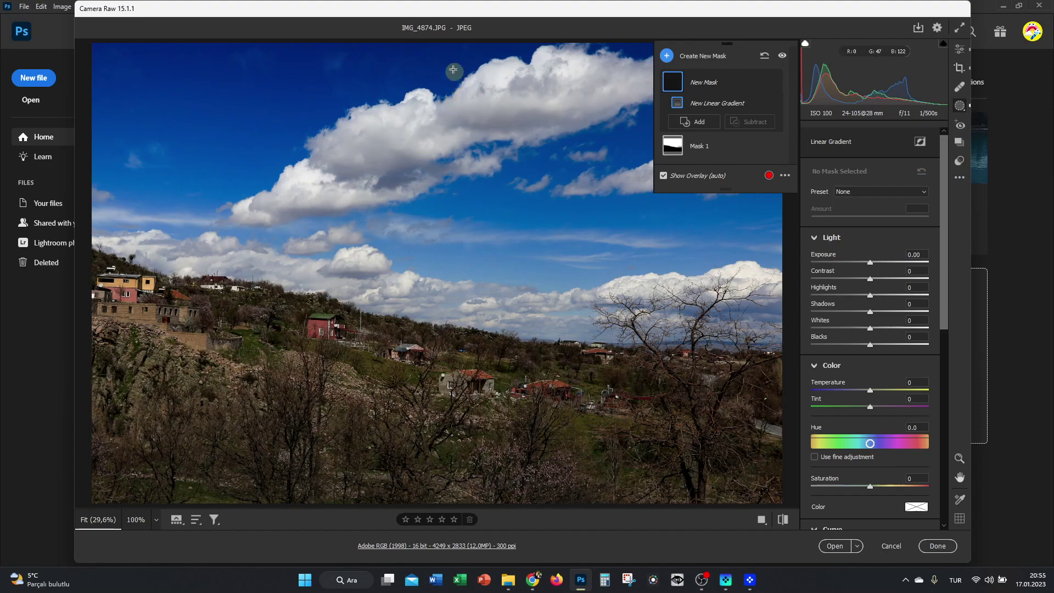
{"action": "mouse_move", "coordinate": [449, 58]}
{"action": "left_mouse_down"}
{"action": "mouse_move", "coordinate": [461, 355]}
{"action": "mouse_move", "coordinate": [453, 397]}
{"action": "left_mouse_up"}
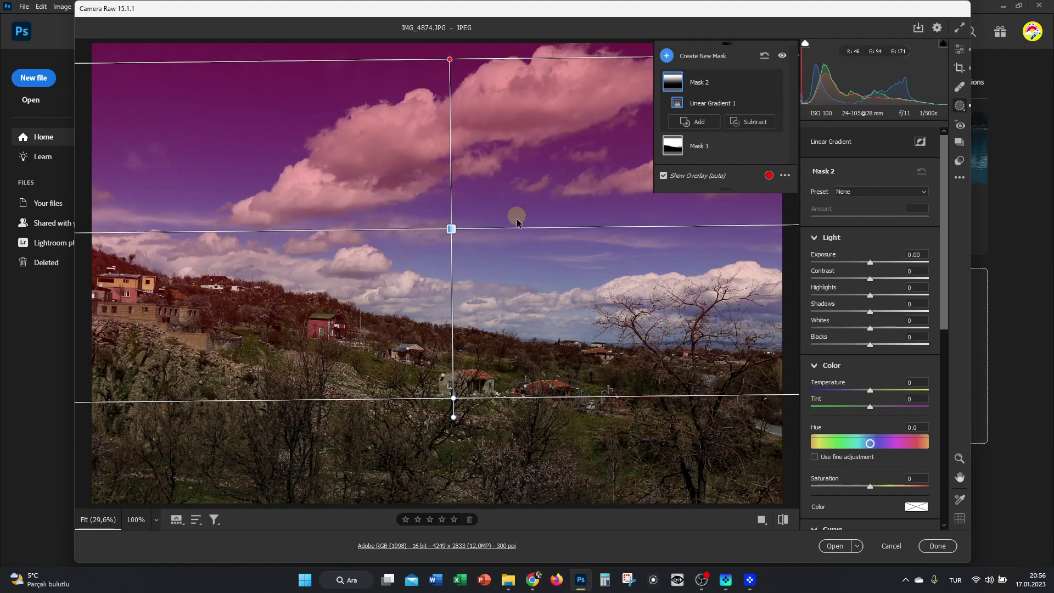
{"action": "mouse_move", "coordinate": [871, 265]}
{"action": "left_mouse_down"}
{"action": "mouse_move", "coordinate": [863, 259]}
{"action": "mouse_move", "coordinate": [865, 280]}
{"action": "mouse_move", "coordinate": [878, 275]}
{"action": "mouse_move", "coordinate": [857, 273]}
{"action": "left_mouse_up"}
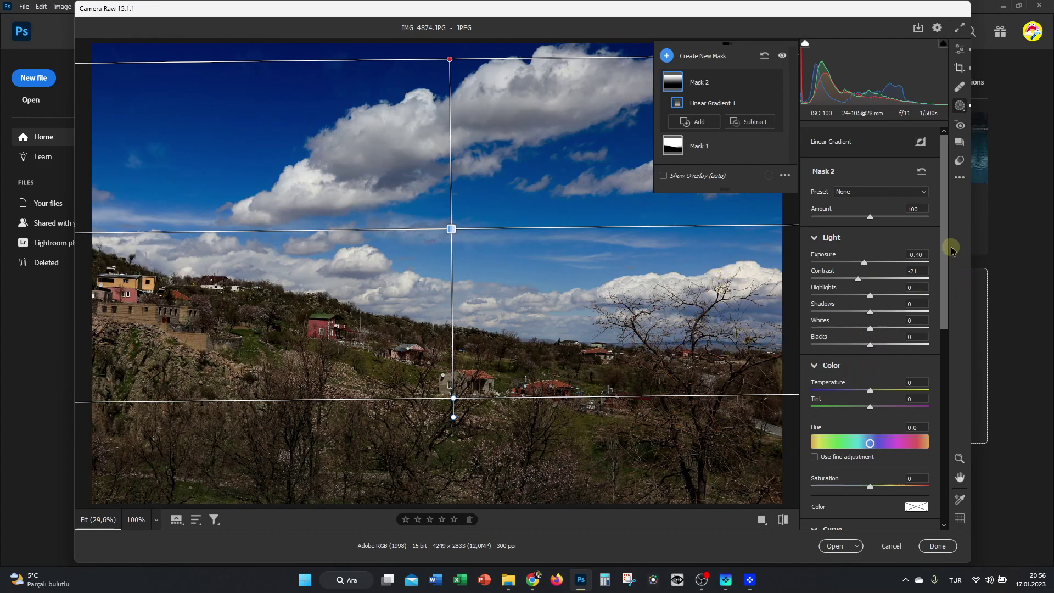
Add a radial gradient mask as a wide ellipse over the hillside houses and the trees in the foreground.
{"action": "right_click", "coordinate": [964, 109]}
{"action": "left_click", "coordinate": [955, 199]}
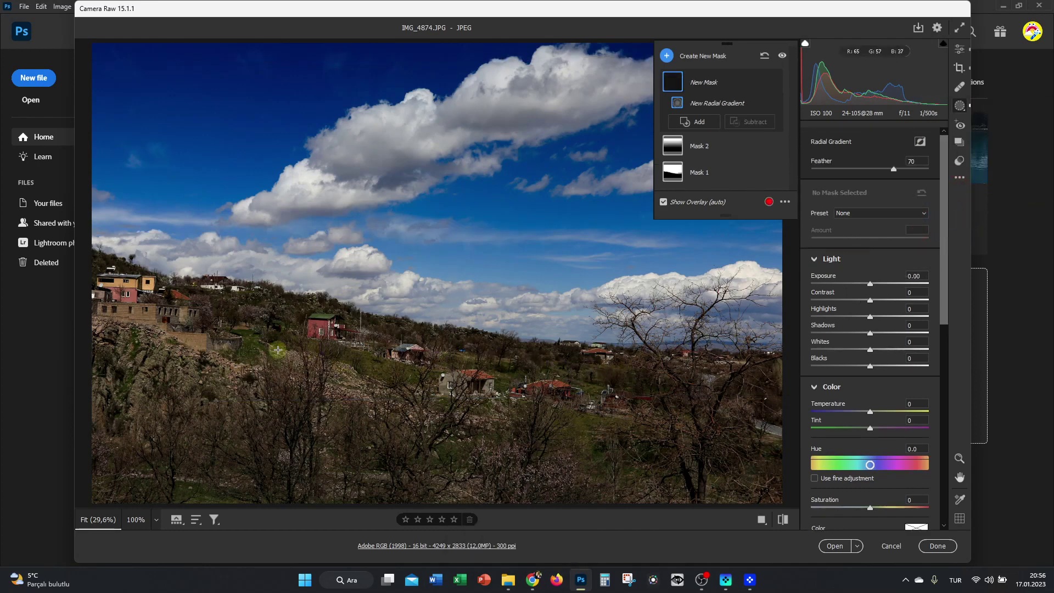
{"action": "left_click_drag", "start_coordinate": [234, 338], "coordinate": [399, 407]}
{"action": "left_click_drag", "start_coordinate": [121, 317], "coordinate": [295, 371]}
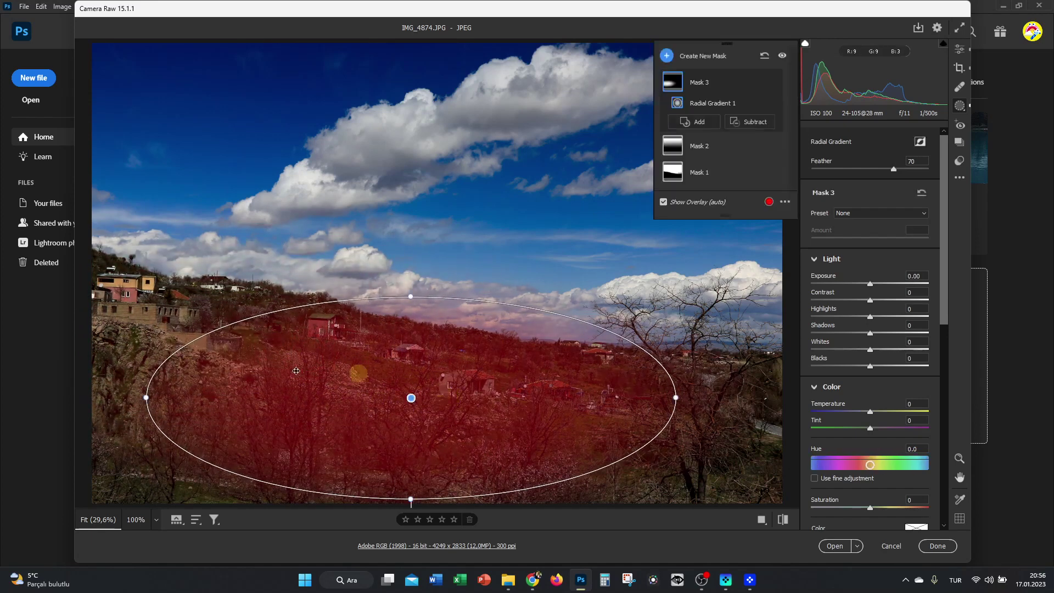
Widen, flatten and tilt the radial gradient to follow the slope, and position it across the full width of the hillside.
{"action": "left_click_drag", "start_coordinate": [148, 397], "coordinate": [108, 380]}
{"action": "left_click_drag", "start_coordinate": [417, 299], "coordinate": [416, 327]}
{"action": "left_click_drag", "start_coordinate": [482, 411], "coordinate": [476, 411]}
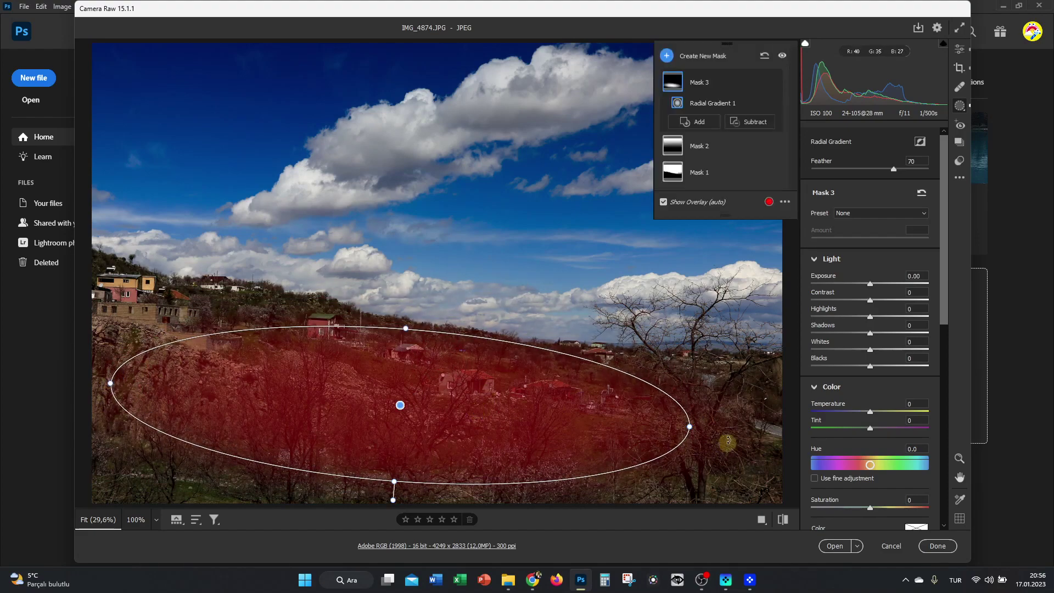
{"action": "left_click_drag", "start_coordinate": [690, 427], "coordinate": [735, 429]}
{"action": "left_click_drag", "start_coordinate": [224, 367], "coordinate": [233, 371]}
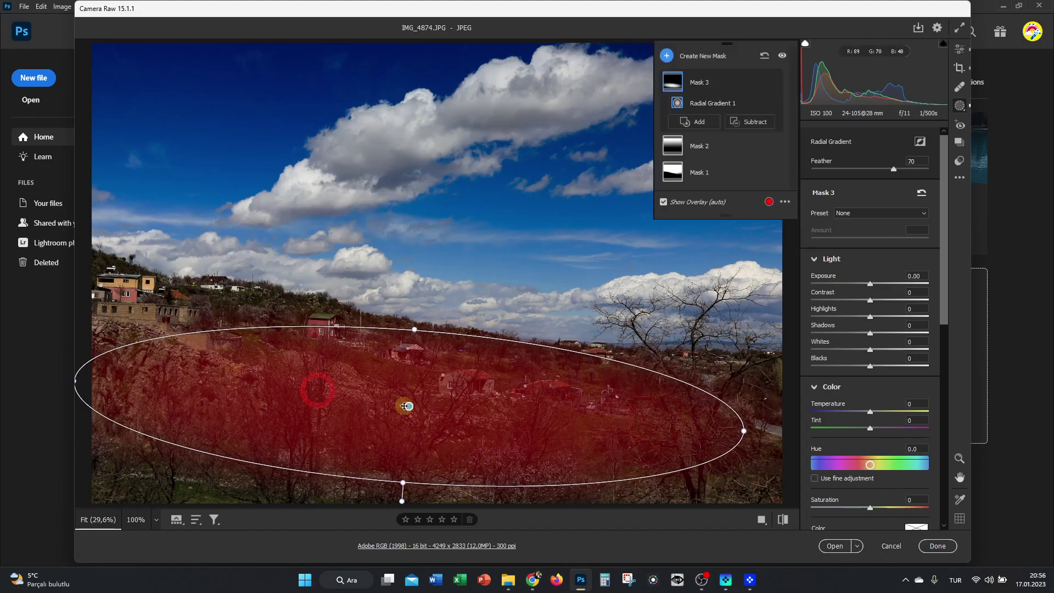
{"action": "left_click_drag", "start_coordinate": [365, 408], "coordinate": [380, 411]}
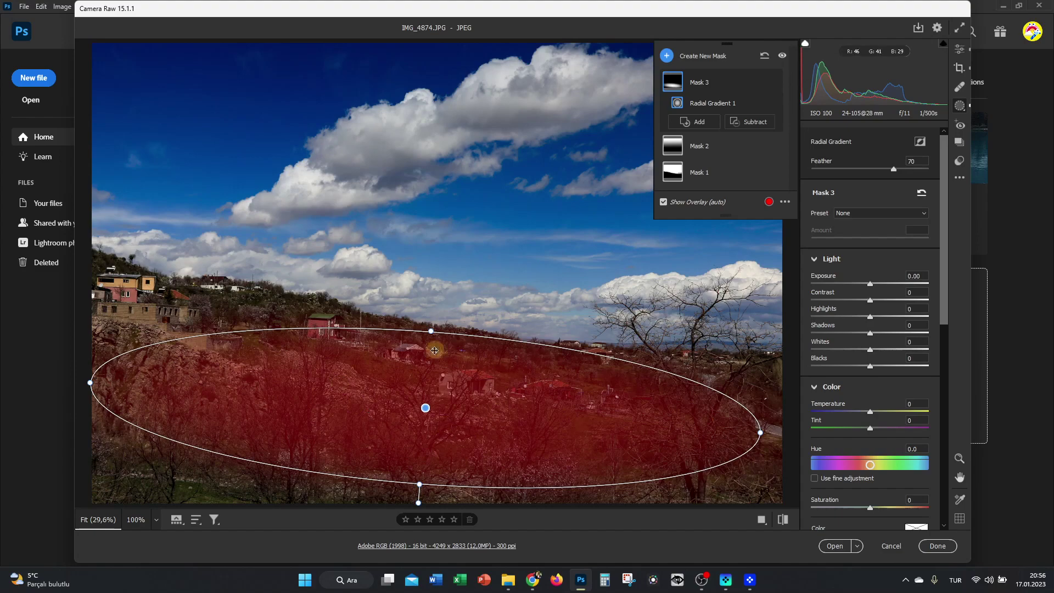
Set the radial mask's Exposure to +0.80, Highlights -38, Shadows +36, Whites +55, Blacks -4 and Feather 48.
{"action": "left_click_drag", "start_coordinate": [871, 284], "coordinate": [881, 284]}
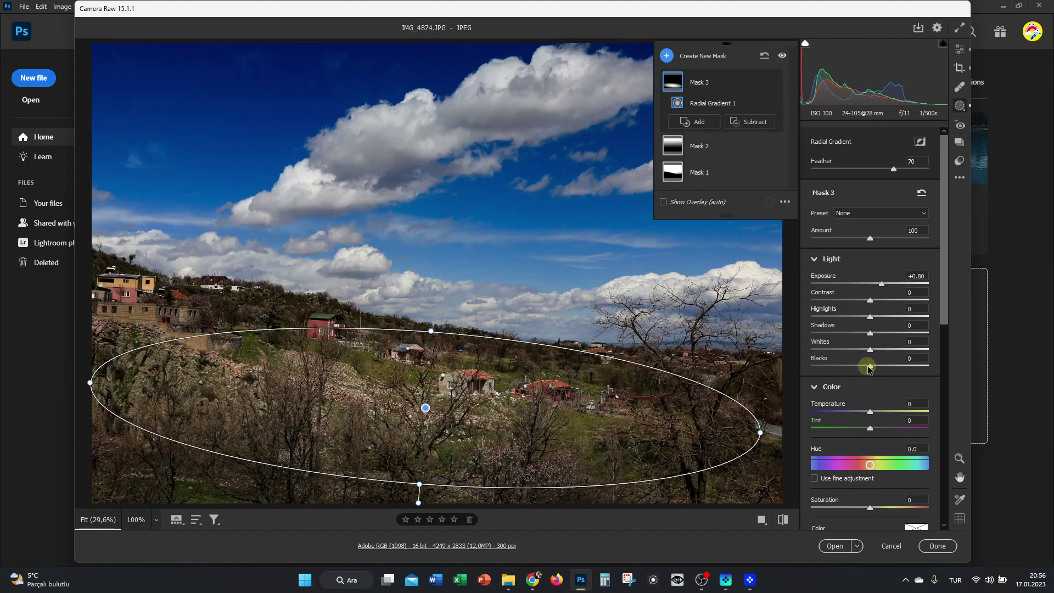
{"action": "left_click_drag", "start_coordinate": [869, 366], "coordinate": [902, 351]}
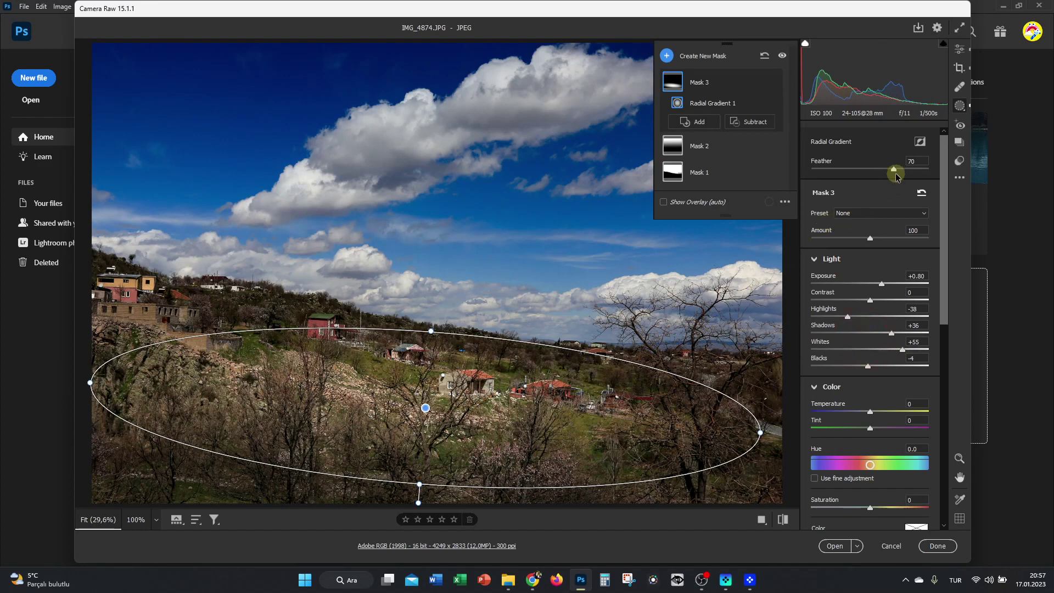
{"action": "left_click_drag", "start_coordinate": [892, 172], "coordinate": [865, 176]}
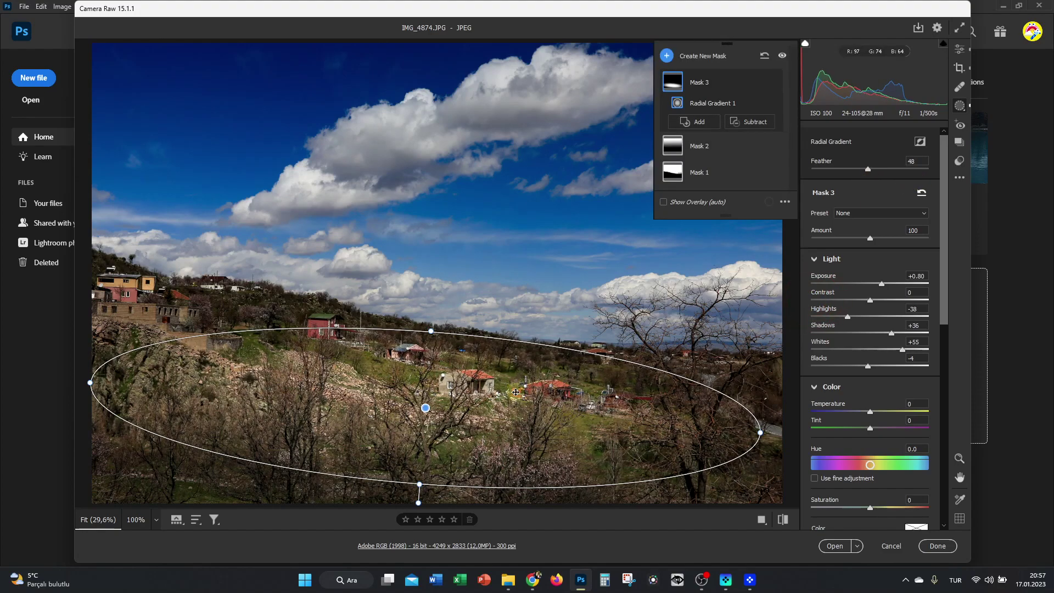
Paint a new brush mask over the bare tree beside the road and set Exposure +0.95, Whites +21 and Highlights -21.
{"action": "right_click", "coordinate": [965, 106]}
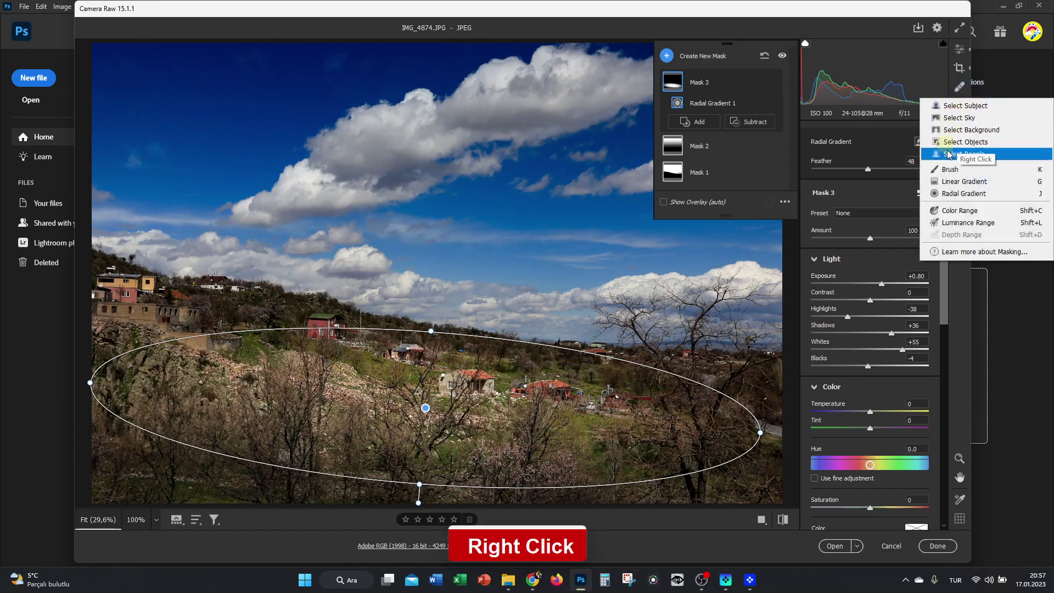
{"action": "left_click", "coordinate": [940, 173]}
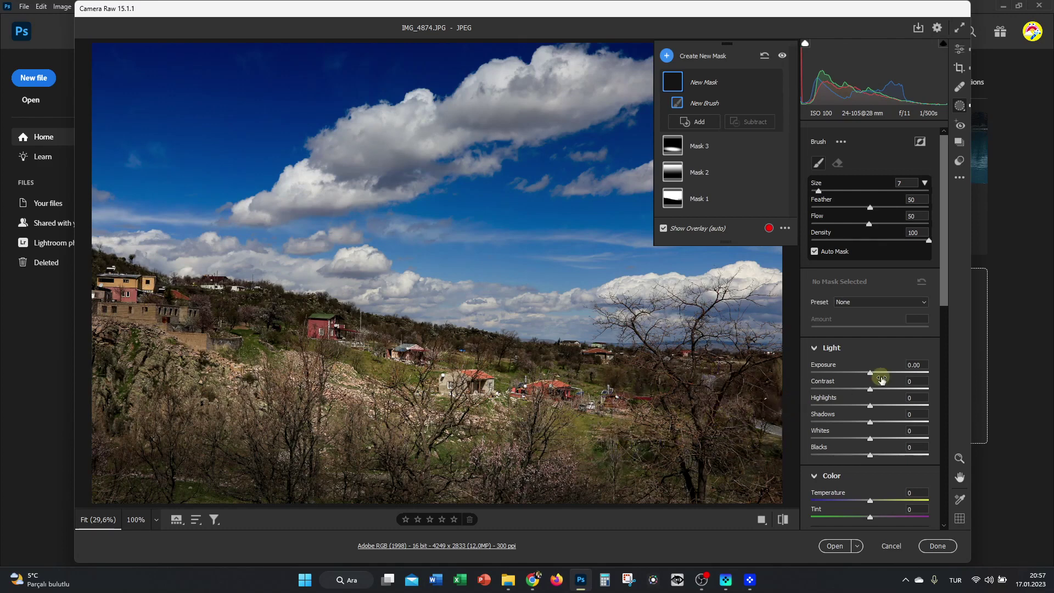
{"action": "left_click_drag", "start_coordinate": [723, 446], "coordinate": [730, 423]}
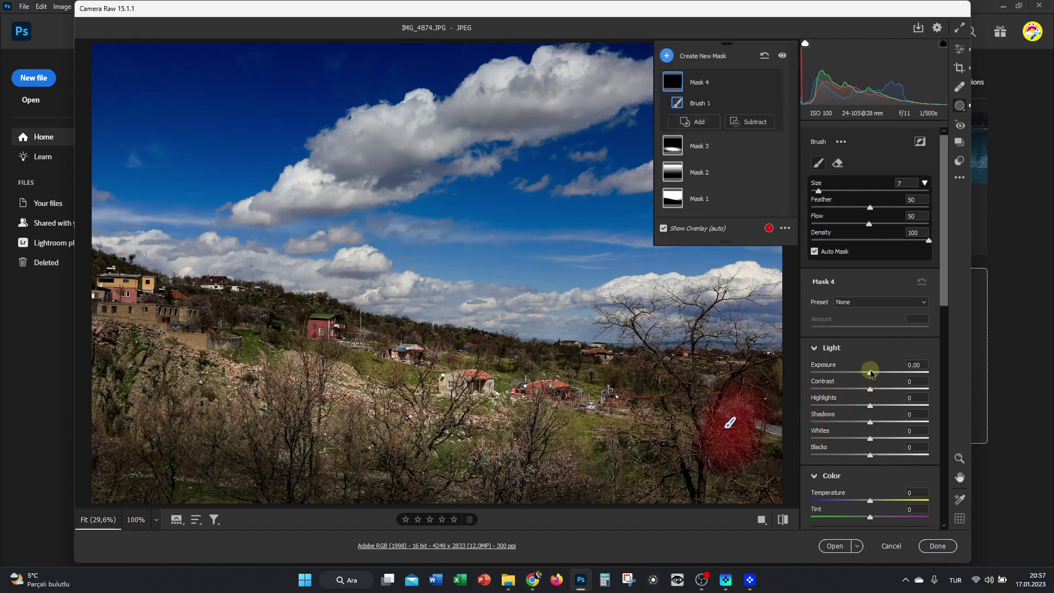
{"action": "left_click_drag", "start_coordinate": [872, 373], "coordinate": [885, 379]}
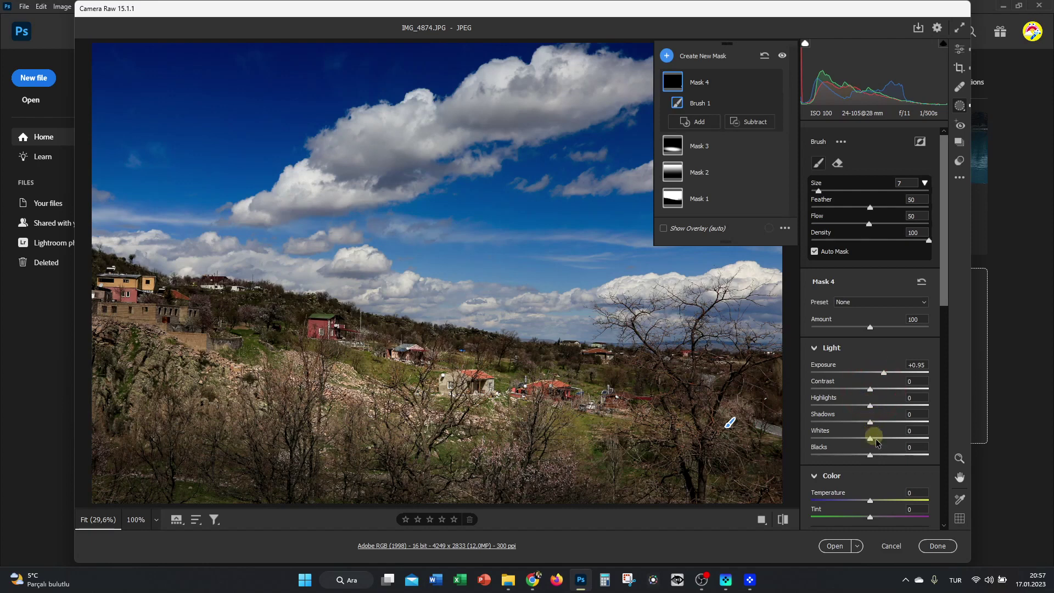
{"action": "left_click_drag", "start_coordinate": [873, 439], "coordinate": [858, 405]}
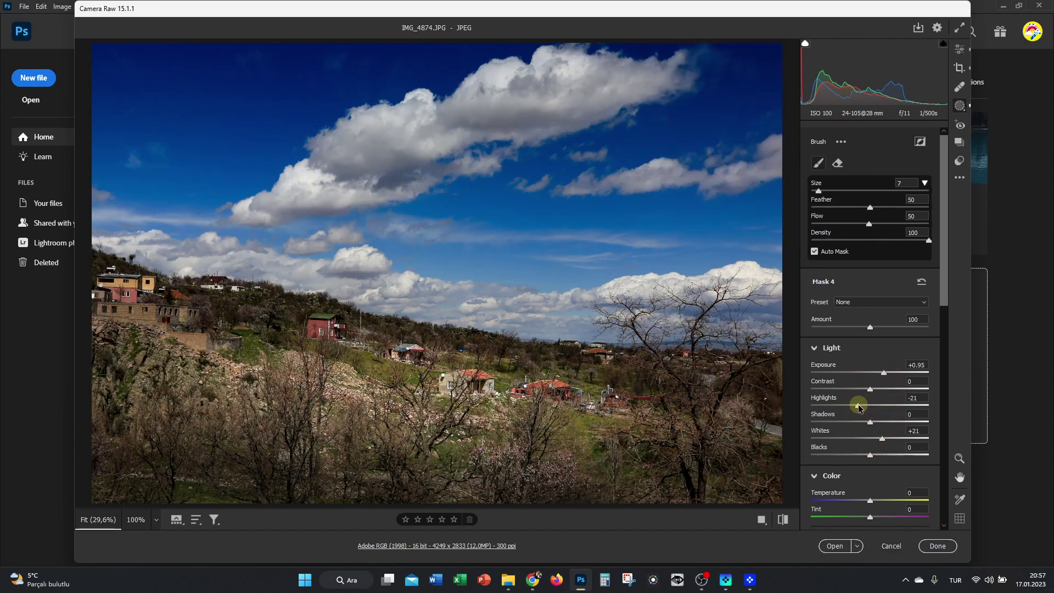
Extend the brush mask by painting across the foreground trees and along the hillside below the skyline.
{"action": "right_click", "coordinate": [709, 455]}
{"action": "mouse_move", "coordinate": [709, 456]}
{"action": "left_mouse_down"}
{"action": "mouse_move", "coordinate": [678, 458]}
{"action": "mouse_move", "coordinate": [745, 456]}
{"action": "mouse_move", "coordinate": [740, 433]}
{"action": "mouse_move", "coordinate": [651, 421]}
{"action": "mouse_move", "coordinate": [694, 416]}
{"action": "mouse_move", "coordinate": [163, 387]}
{"action": "mouse_move", "coordinate": [192, 348]}
{"action": "mouse_move", "coordinate": [89, 317]}
{"action": "mouse_move", "coordinate": [214, 343]}
{"action": "mouse_move", "coordinate": [140, 377]}
{"action": "mouse_move", "coordinate": [136, 406]}
{"action": "mouse_move", "coordinate": [207, 430]}
{"action": "left_mouse_up"}
{"action": "mouse_move", "coordinate": [221, 324]}
{"action": "left_mouse_down"}
{"action": "mouse_move", "coordinate": [404, 346]}
{"action": "mouse_move", "coordinate": [656, 355]}
{"action": "mouse_move", "coordinate": [633, 355]}
{"action": "left_mouse_up"}
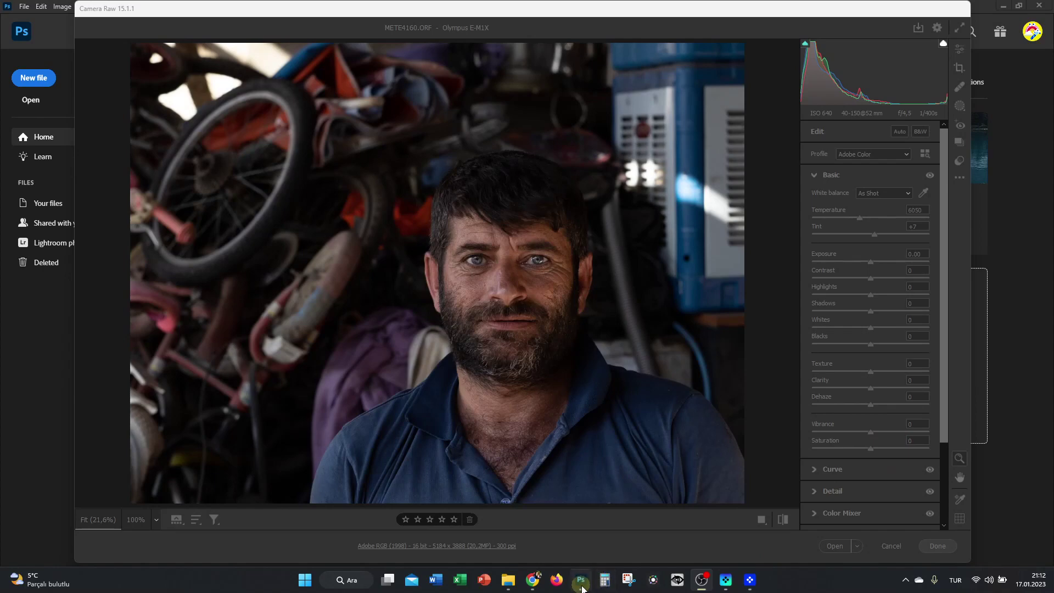
Start a Select People mask on METE4160.ORF, bringing up the mask options for Person 1.
{"action": "left_click", "coordinate": [960, 107]}
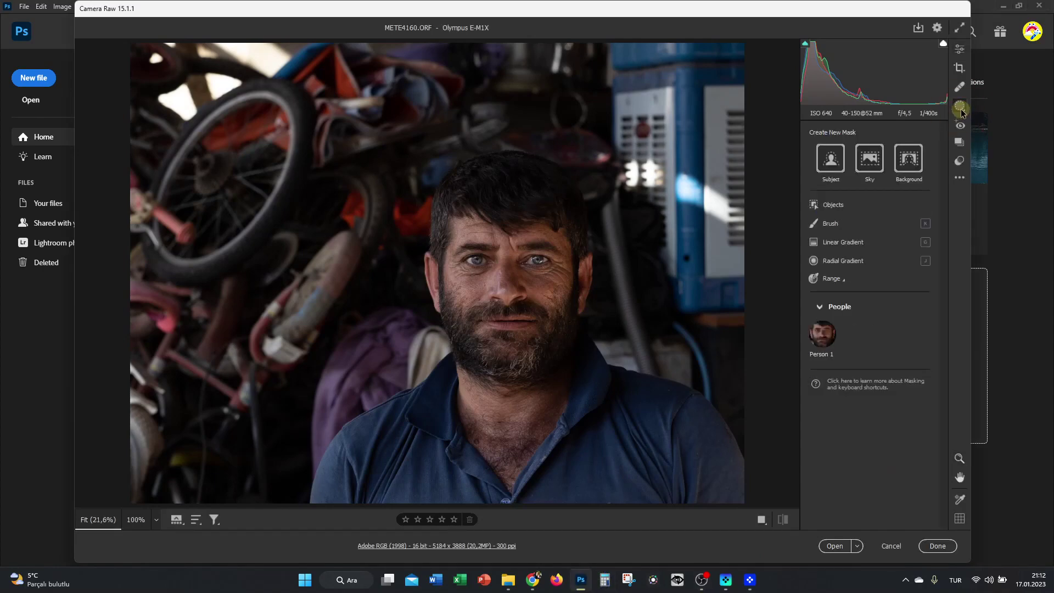
{"action": "right_click", "coordinate": [961, 112]}
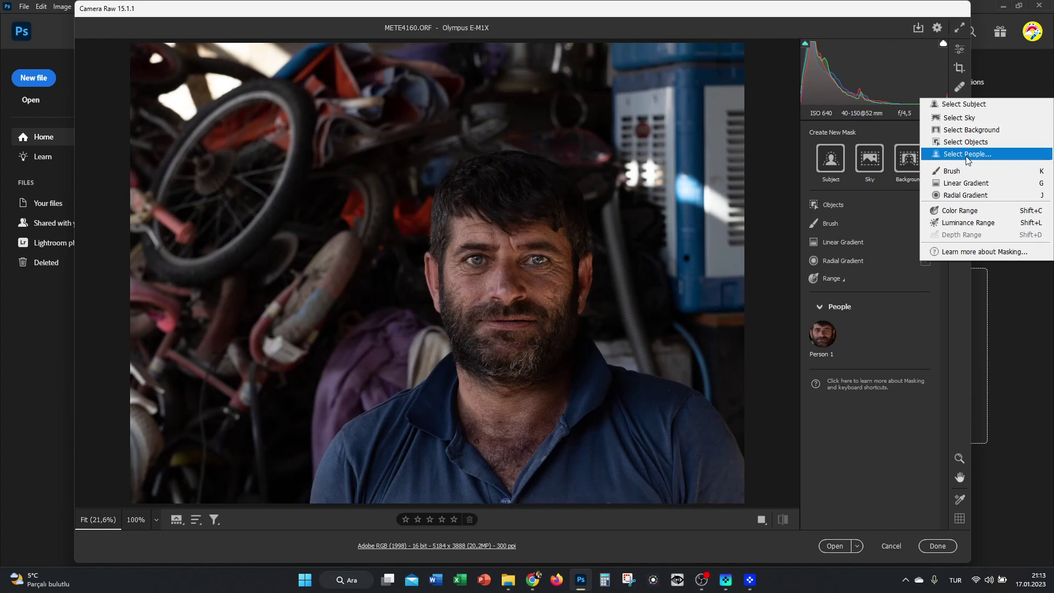
{"action": "left_click", "coordinate": [1040, 157]}
{"action": "left_click", "coordinate": [1040, 156]}
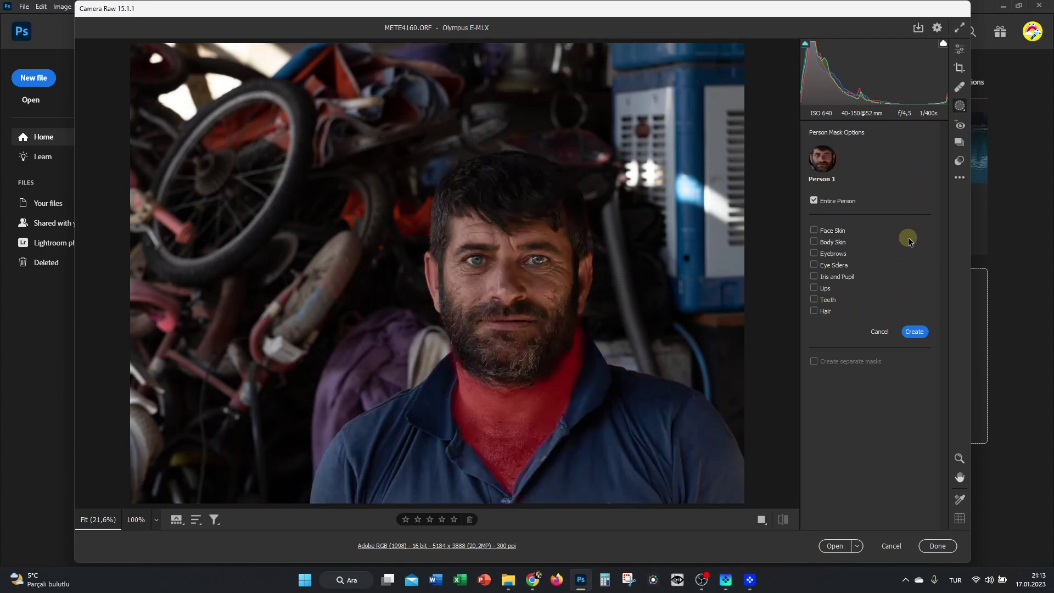
Include Face Skin, Body Skin, Eyebrows, Eye Sclera, Iris and Pupil, Lips, Teeth and Hair in the mask instead of Entire Person.
{"action": "left_click", "coordinate": [814, 230]}
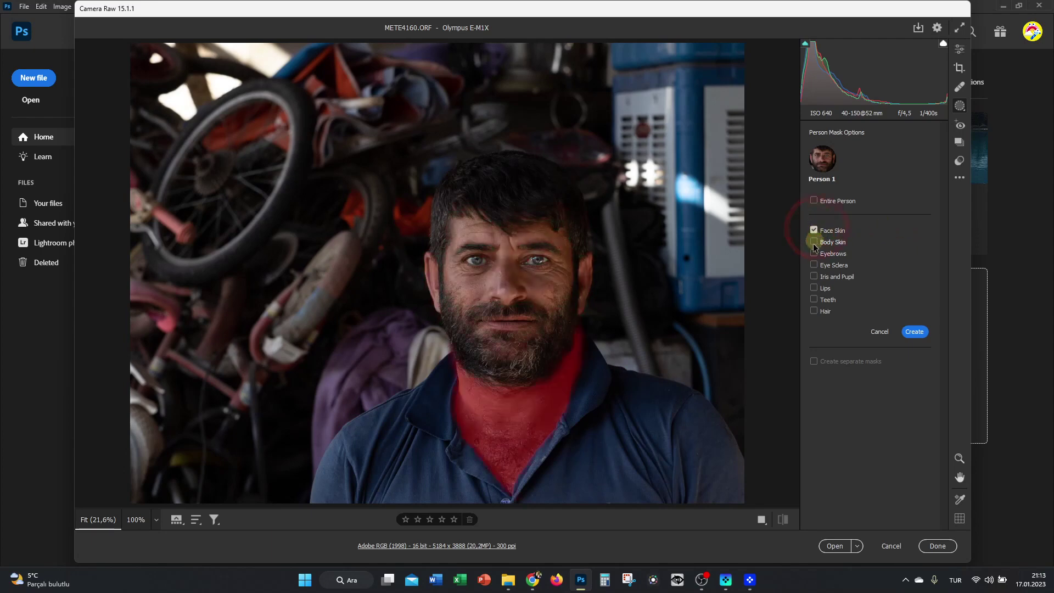
{"action": "left_click", "coordinate": [814, 309]}
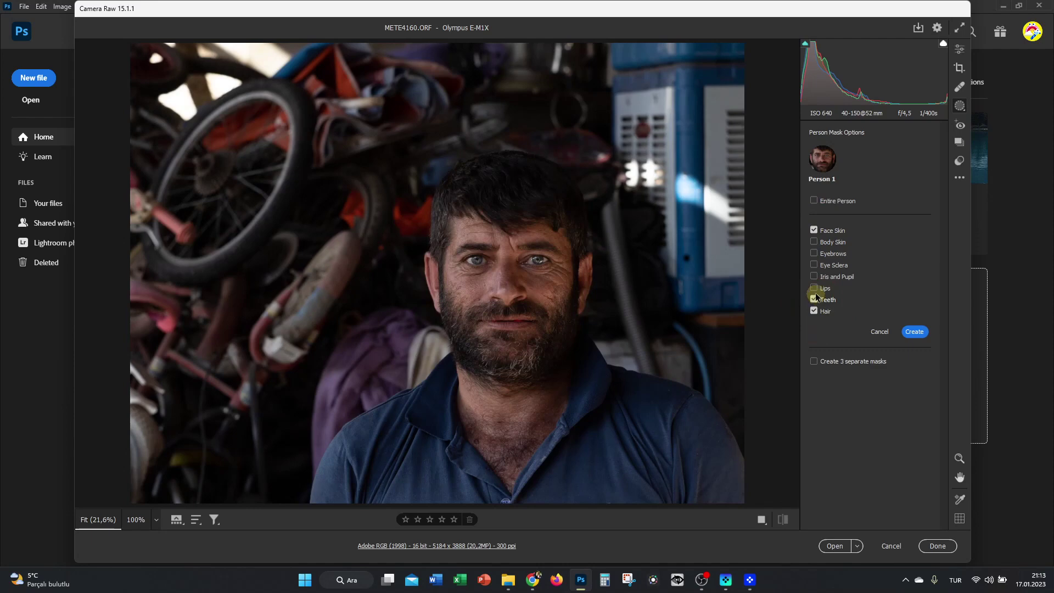
{"action": "left_click", "coordinate": [814, 287]}
{"action": "left_click", "coordinate": [815, 276]}
{"action": "left_click", "coordinate": [814, 259]}
{"action": "left_click", "coordinate": [814, 254]}
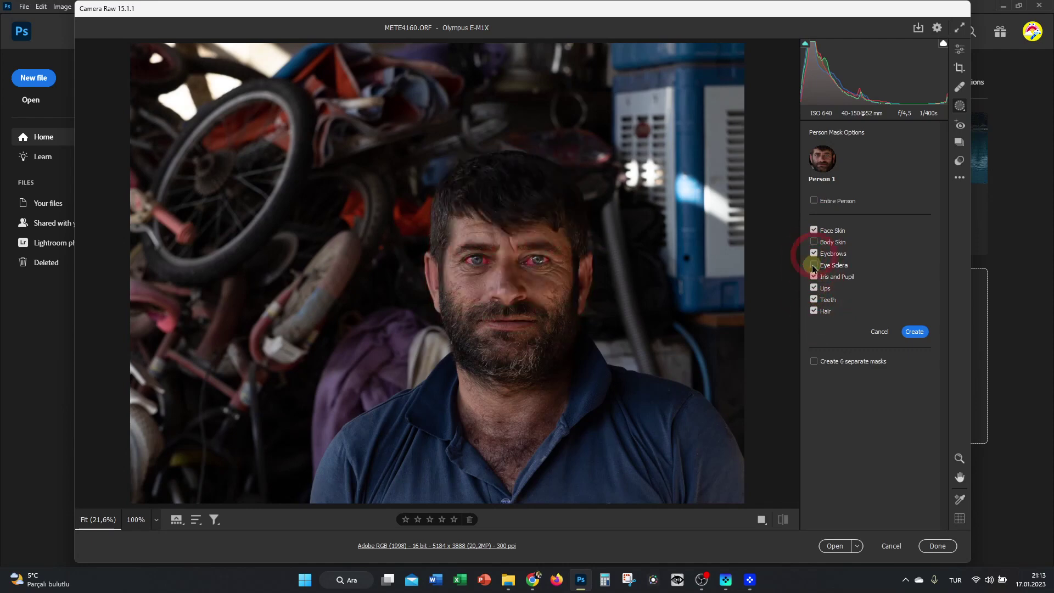
{"action": "left_click", "coordinate": [813, 265]}
{"action": "left_click", "coordinate": [813, 242]}
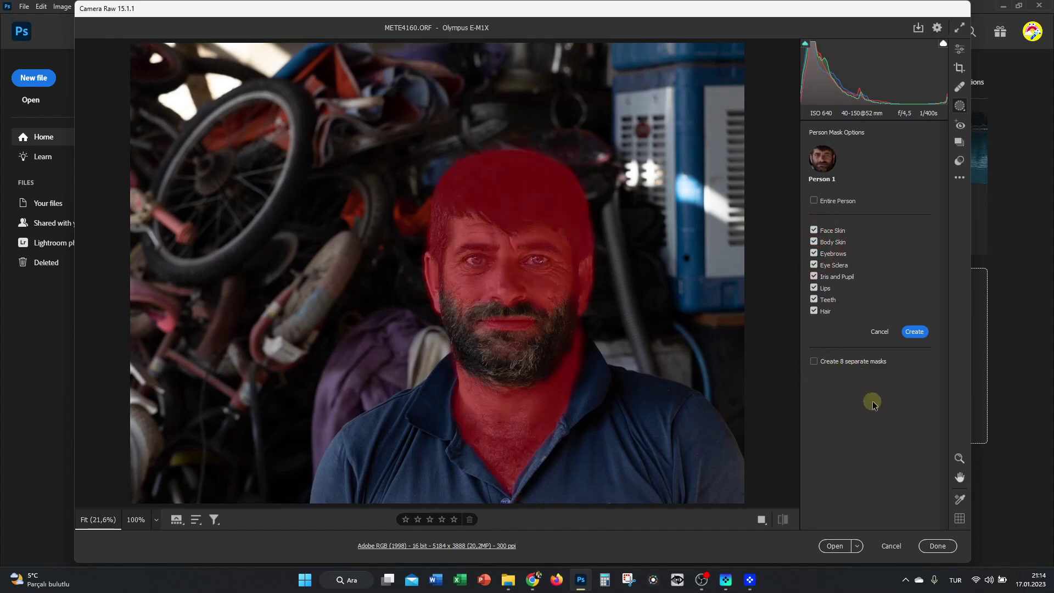
Create a single combined mask from the eight Person 1 parts and set its Exposure to -0.10.
{"action": "left_click", "coordinate": [813, 362]}
{"action": "left_click", "coordinate": [919, 333]}
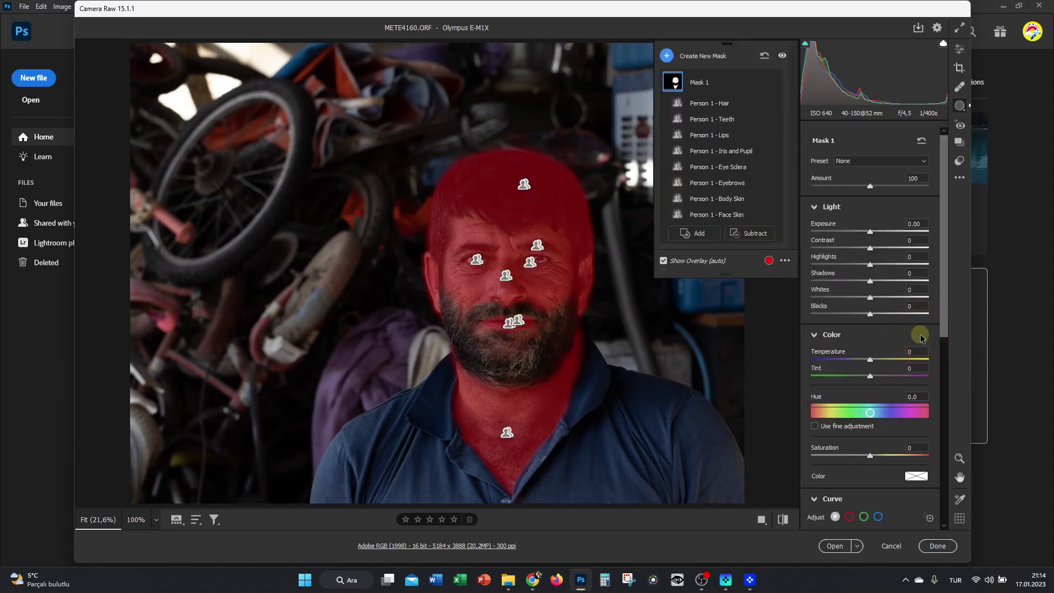
{"action": "left_click", "coordinate": [706, 103]}
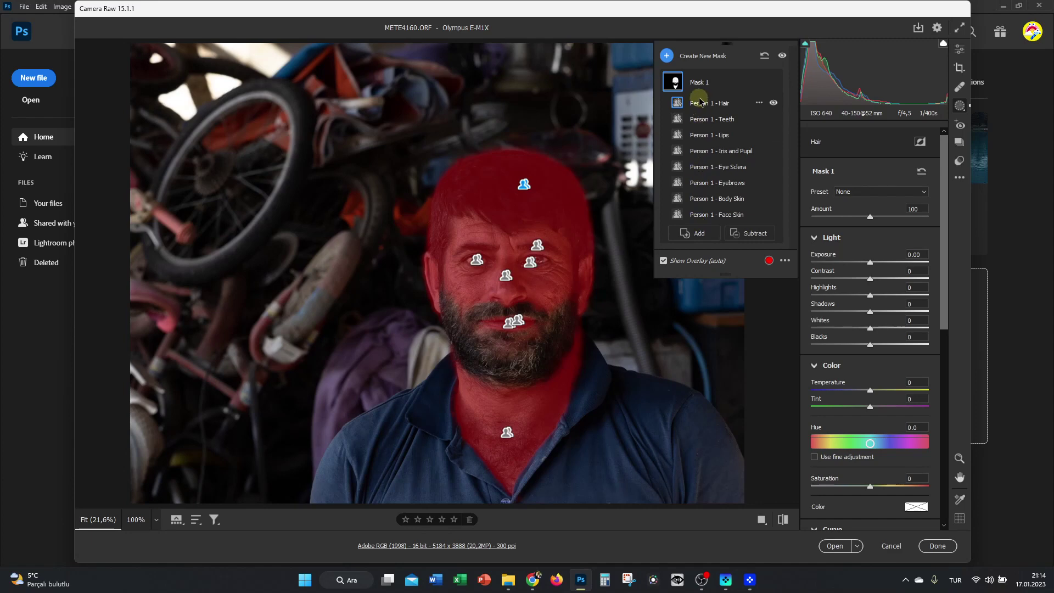
{"action": "left_click_drag", "start_coordinate": [870, 263], "coordinate": [869, 262]}
{"action": "left_click", "coordinate": [708, 120]}
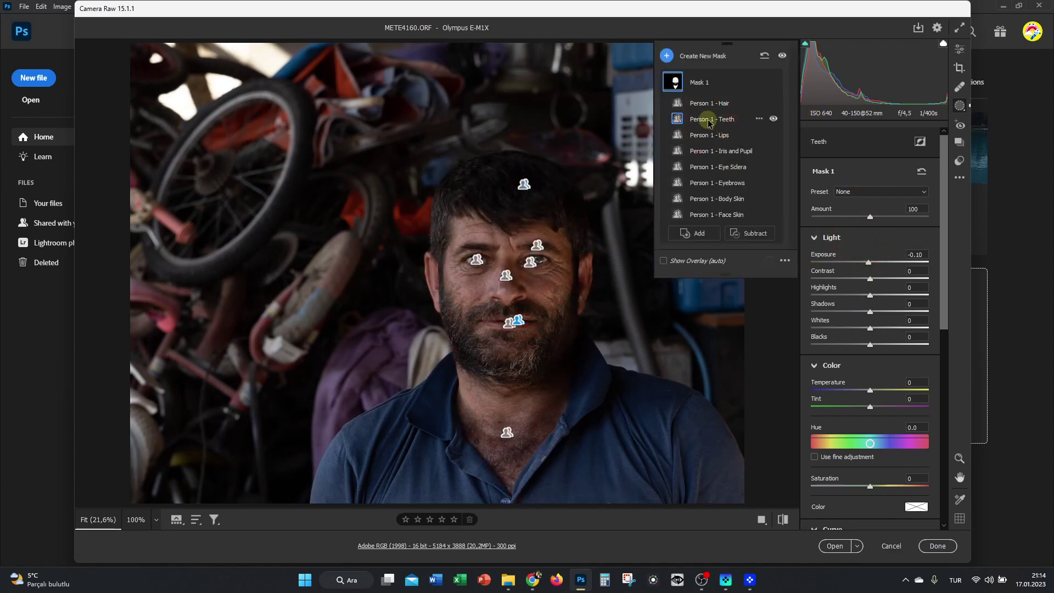
{"action": "left_click", "coordinate": [759, 119]}
Start a new Select People mask and create eight separate masks for Face Skin, Body Skin, Eyebrows, Eye Sclera, Iris and Pupil, Lips, Teeth and Hair.
{"action": "right_click", "coordinate": [960, 105]}
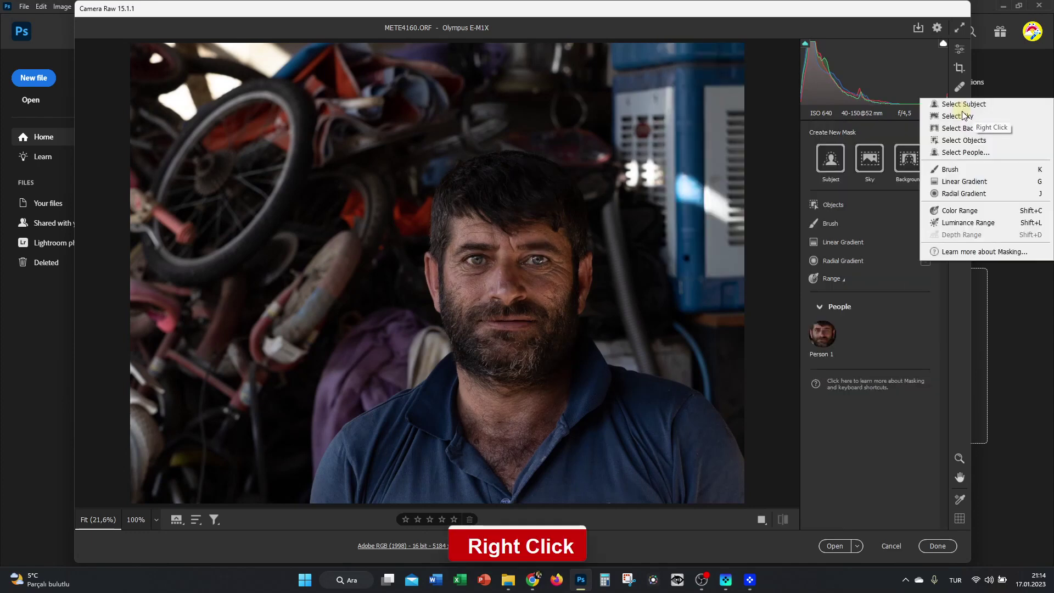
{"action": "left_click", "coordinate": [946, 156]}
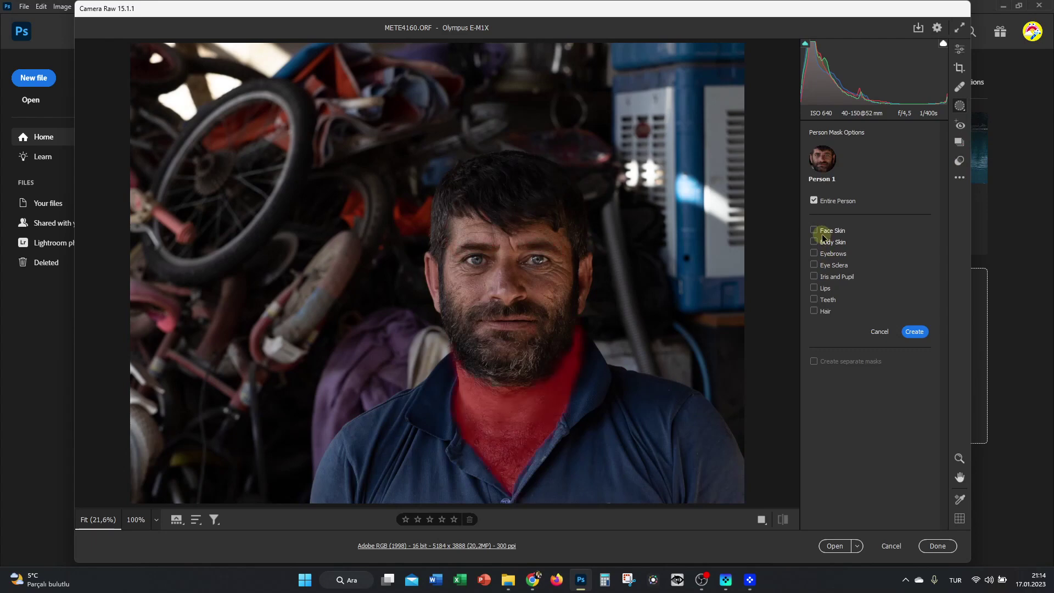
{"action": "left_click", "coordinate": [815, 231]}
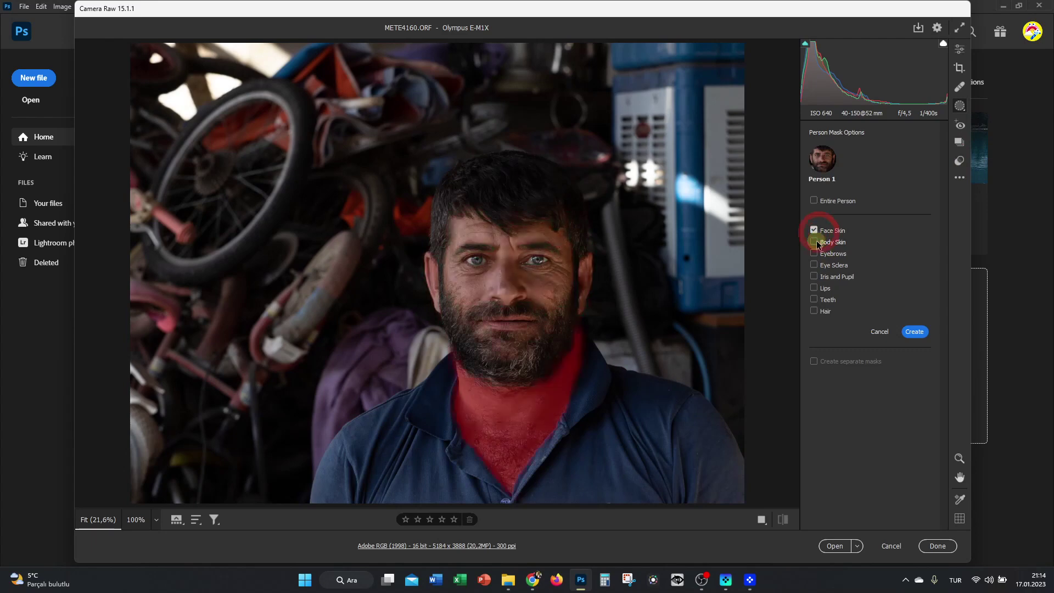
{"action": "left_click", "coordinate": [814, 242]}
{"action": "left_click", "coordinate": [815, 265]}
{"action": "left_click", "coordinate": [815, 276]}
{"action": "left_click", "coordinate": [814, 287]}
{"action": "left_click", "coordinate": [815, 300]}
{"action": "left_click", "coordinate": [815, 311]}
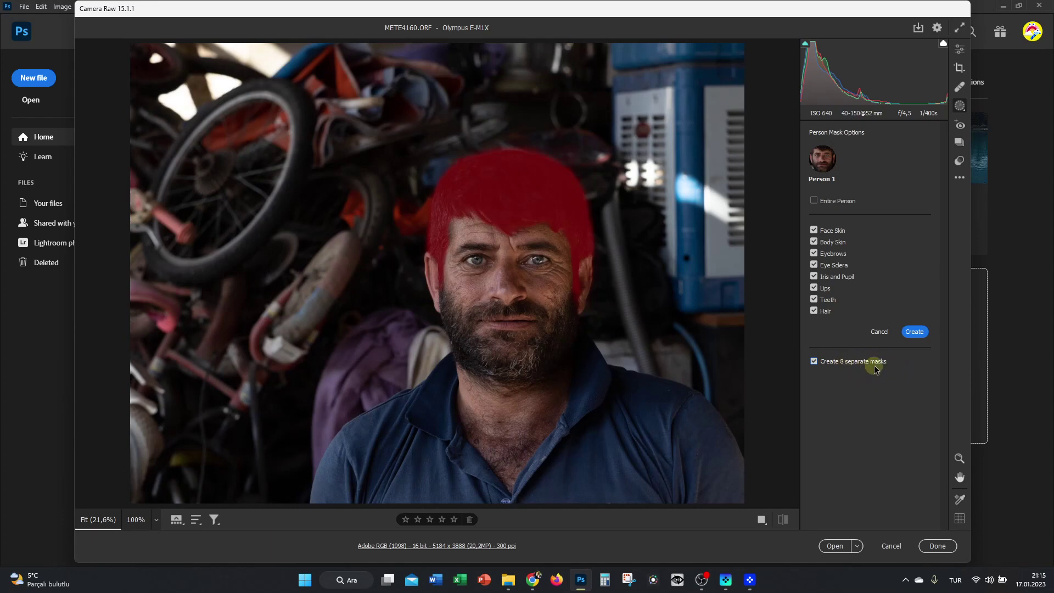
{"action": "left_click", "coordinate": [915, 332]}
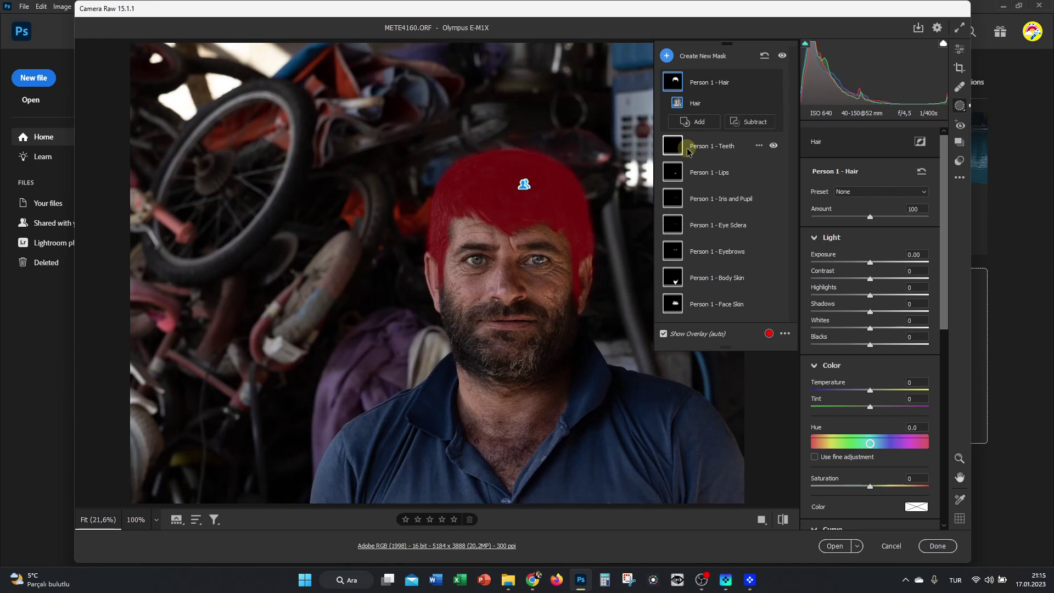
Set Exposure to -0.25 on the Eye Sclera mask and to -0.20 on the Face Skin mask.
{"action": "left_click", "coordinate": [688, 148]}
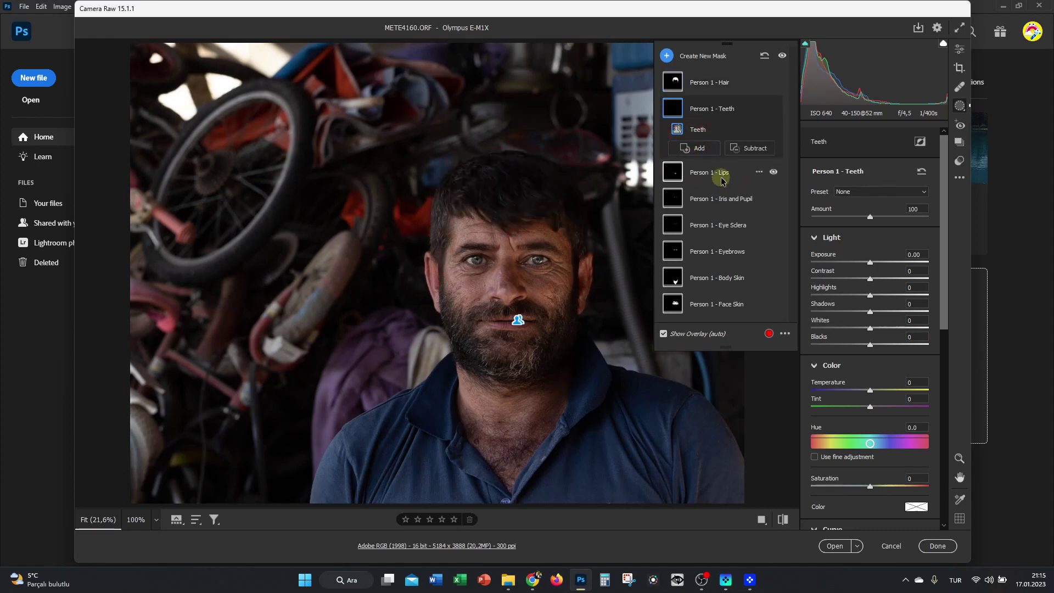
{"action": "left_click", "coordinate": [717, 226]}
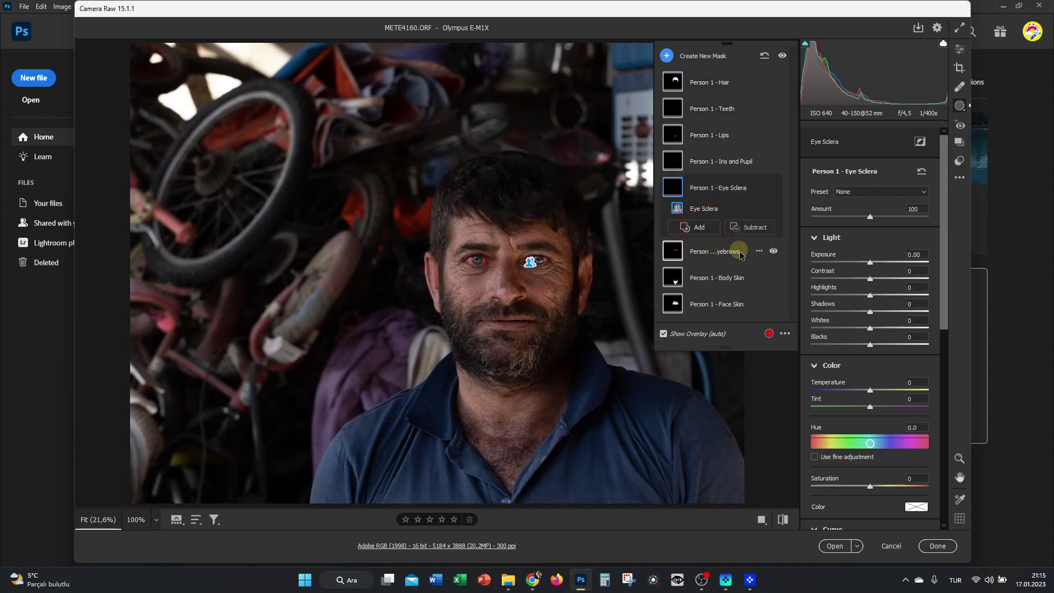
{"action": "mouse_move", "coordinate": [872, 264]}
{"action": "left_mouse_down"}
{"action": "mouse_move", "coordinate": [903, 264]}
{"action": "mouse_move", "coordinate": [867, 266]}
{"action": "left_mouse_up"}
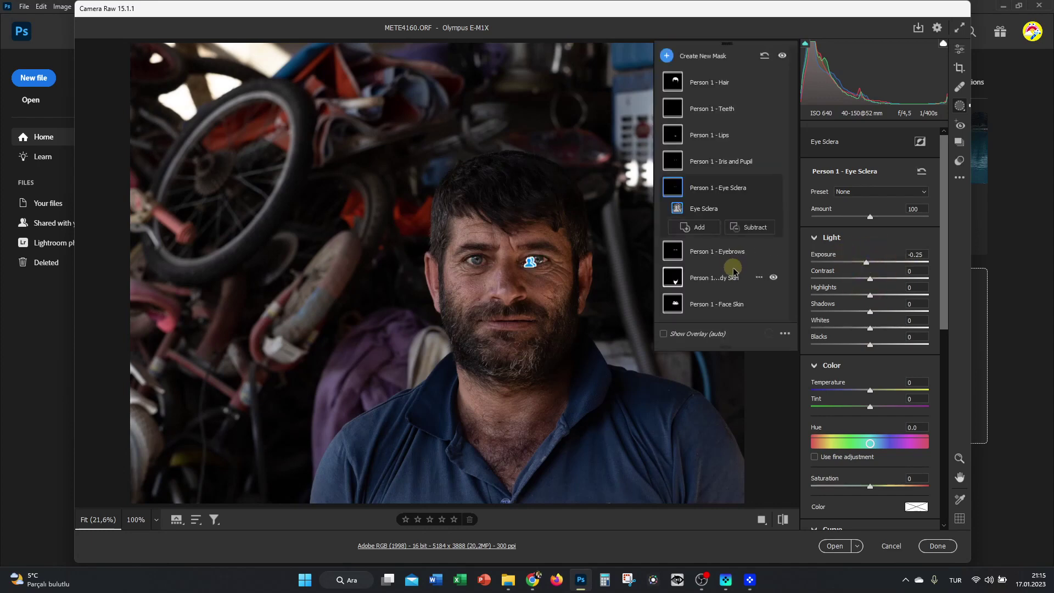
{"action": "left_click", "coordinate": [772, 304]}
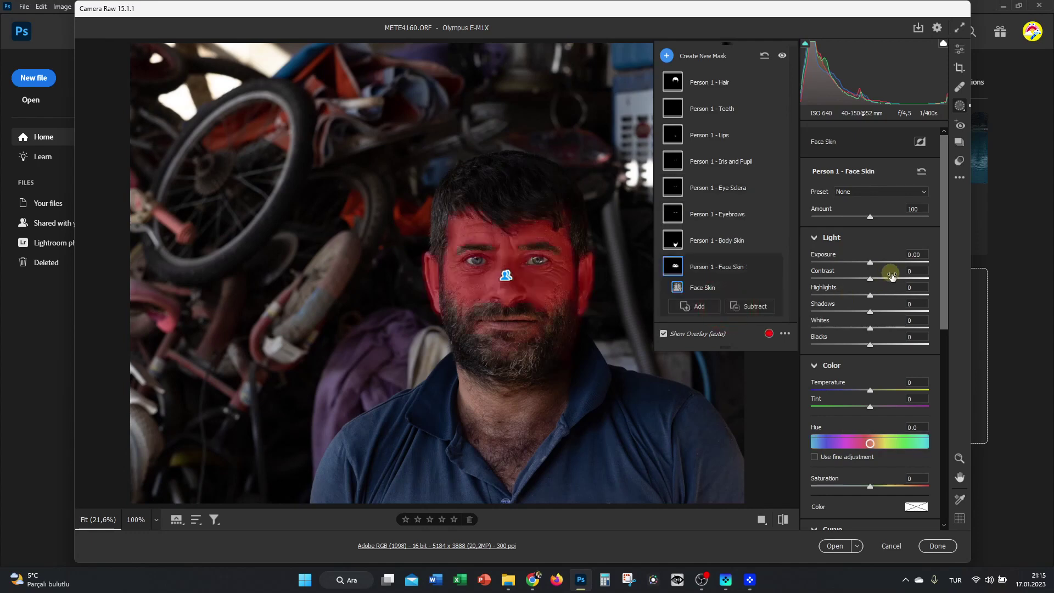
{"action": "mouse_move", "coordinate": [870, 265]}
{"action": "left_mouse_down"}
{"action": "mouse_move", "coordinate": [882, 264]}
{"action": "mouse_move", "coordinate": [866, 265]}
{"action": "left_mouse_up"}
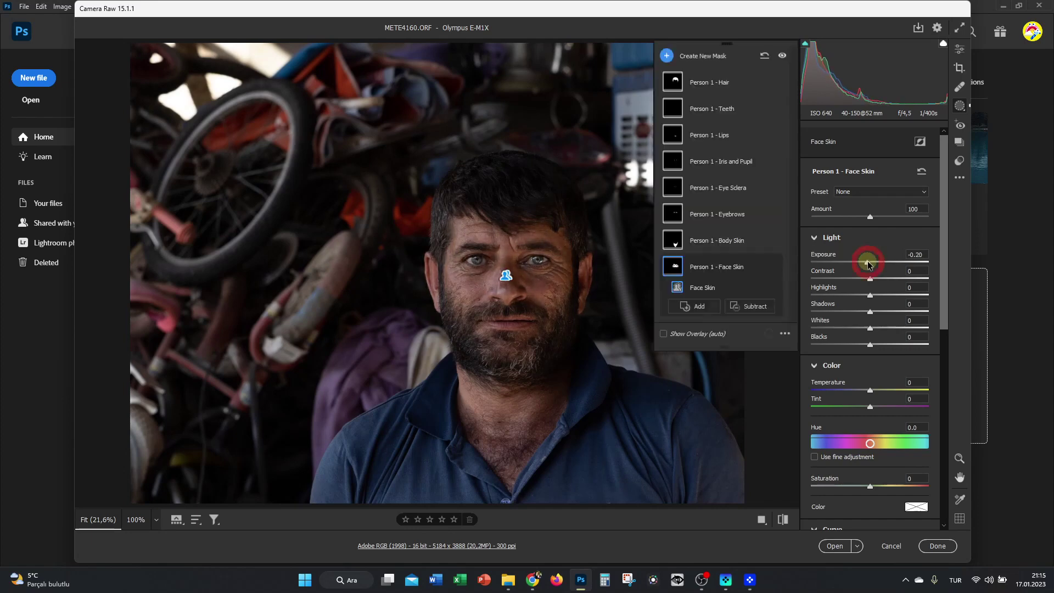
{"action": "scroll", "coordinate": [738, 245], "scroll_direction": "down", "scroll_amount": 1}
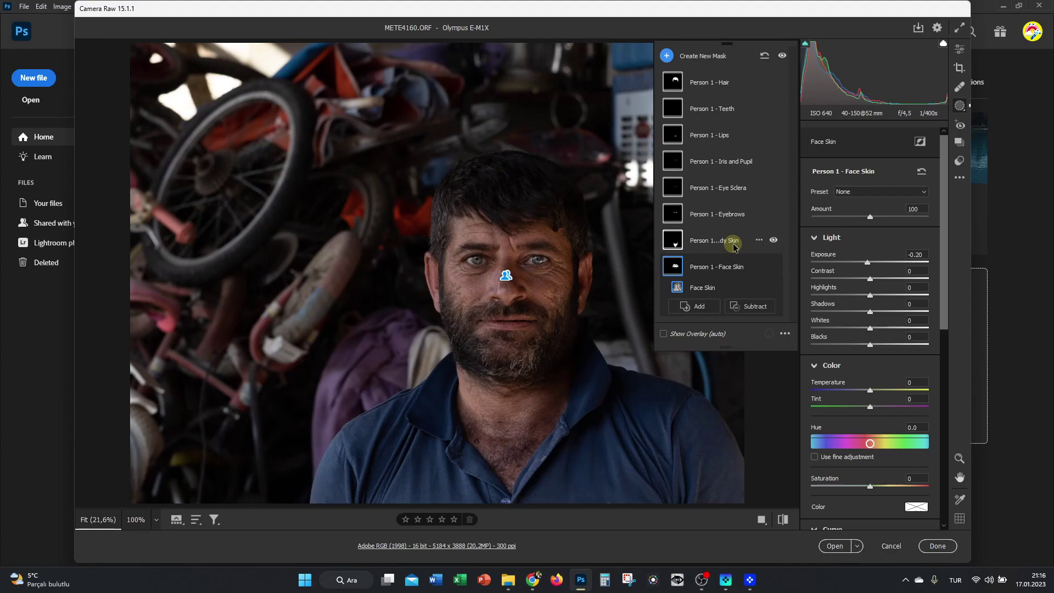
On the tailor shop photo, create a Select Objects mask over the tailor, television, both wall posters and stool, with Exposure -0.20.
{"action": "right_click", "coordinate": [959, 104]}
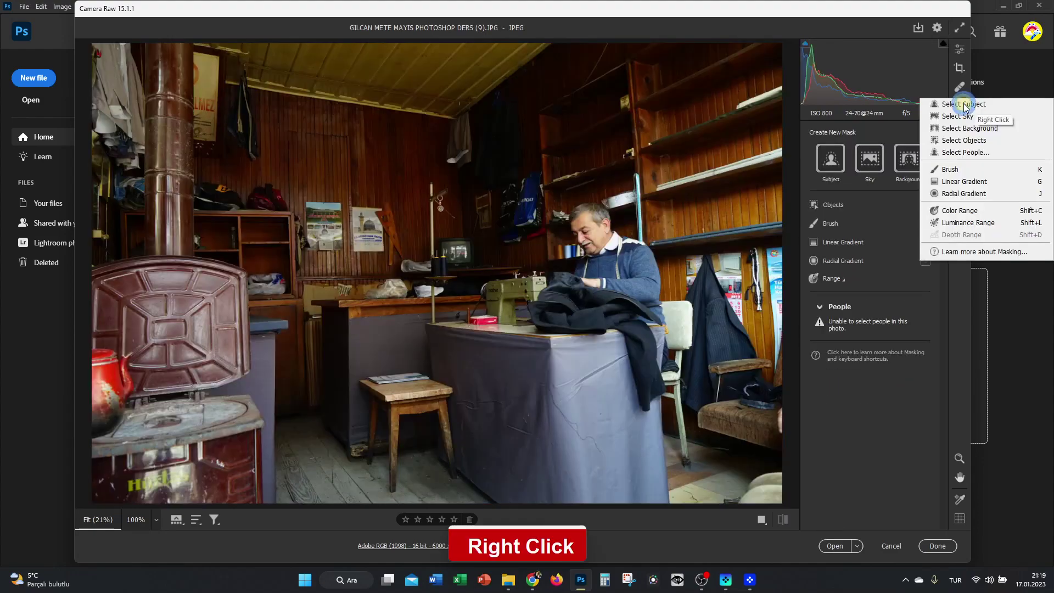
{"action": "left_click", "coordinate": [967, 141]}
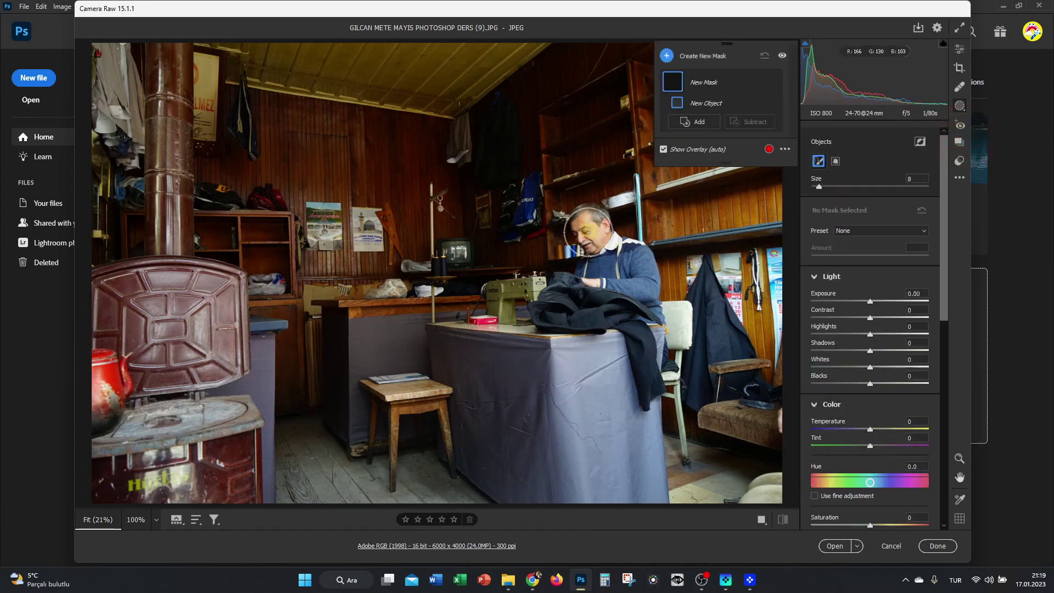
{"action": "mouse_move", "coordinate": [589, 226]}
{"action": "left_mouse_down"}
{"action": "mouse_move", "coordinate": [639, 275]}
{"action": "mouse_move", "coordinate": [597, 274]}
{"action": "mouse_move", "coordinate": [645, 307]}
{"action": "mouse_move", "coordinate": [658, 360]}
{"action": "left_mouse_up"}
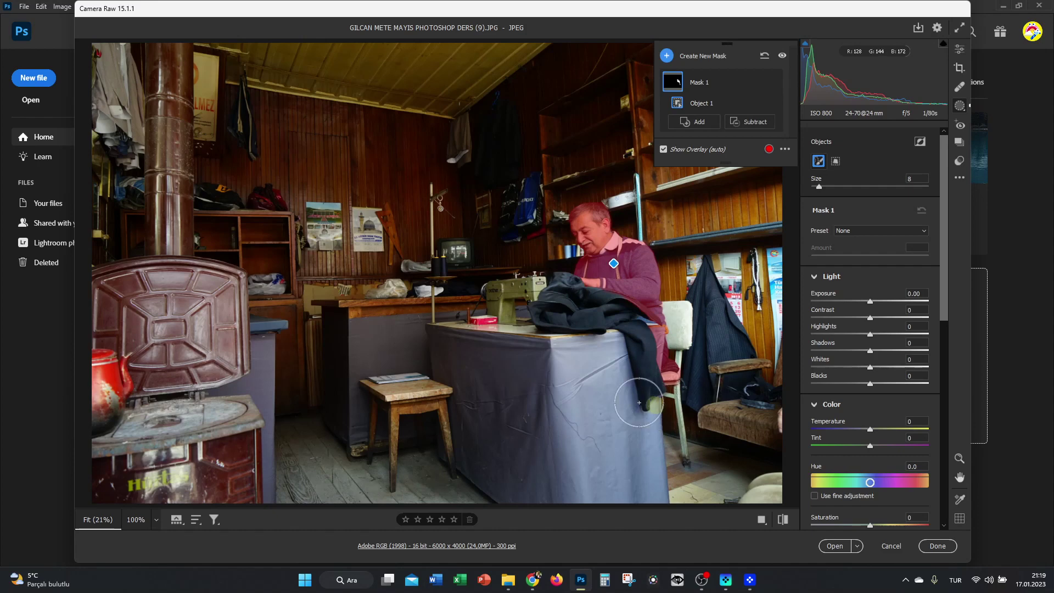
{"action": "left_click", "coordinate": [454, 253]}
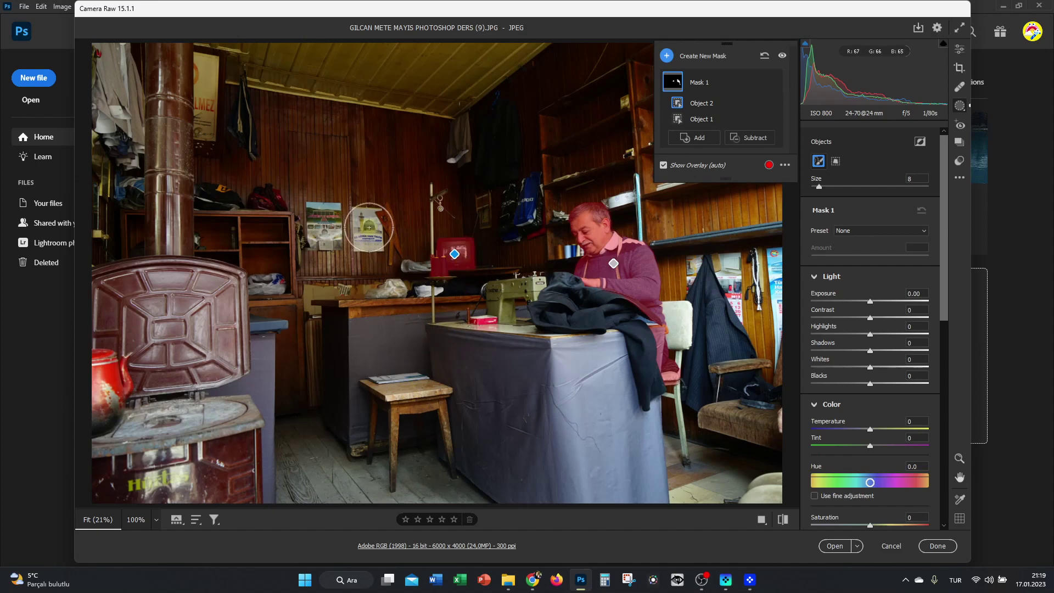
{"action": "left_click_drag", "start_coordinate": [369, 226], "coordinate": [361, 226]}
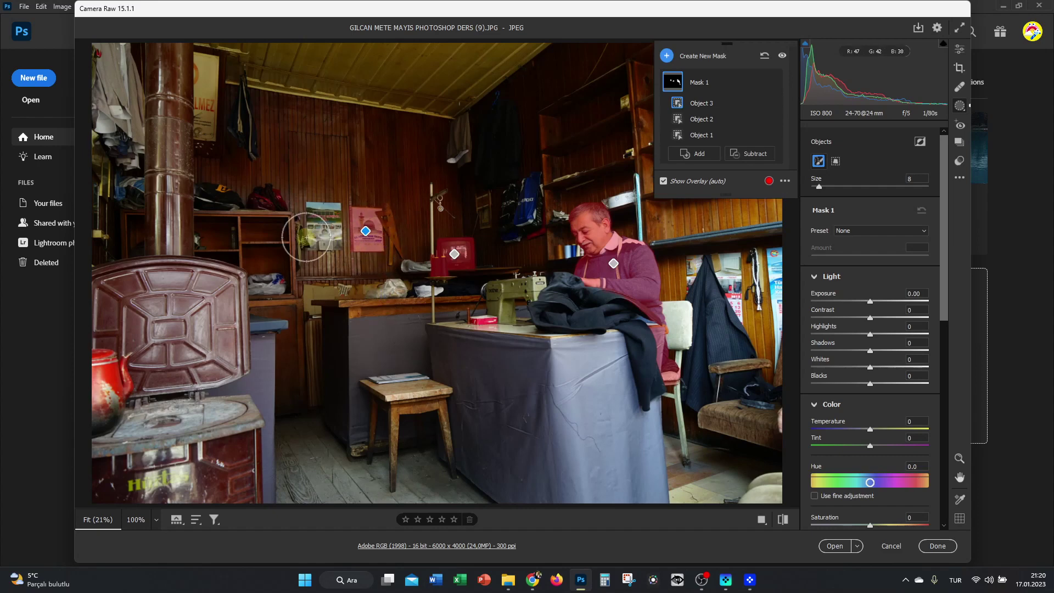
{"action": "mouse_move", "coordinate": [313, 229]}
{"action": "left_mouse_down"}
{"action": "mouse_move", "coordinate": [328, 231]}
{"action": "mouse_move", "coordinate": [331, 247]}
{"action": "left_mouse_up"}
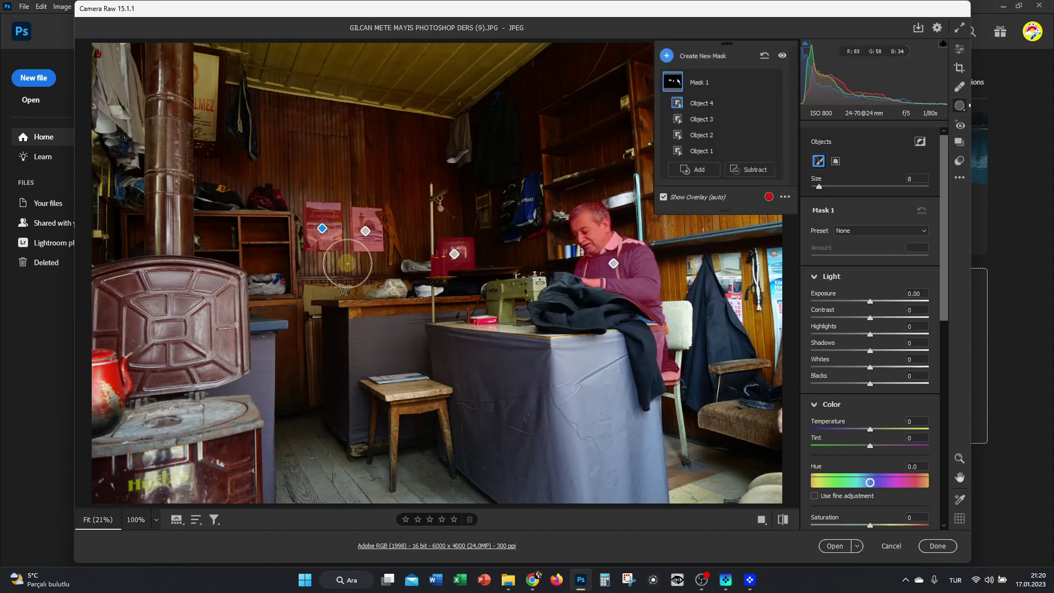
{"action": "mouse_move", "coordinate": [383, 402]}
{"action": "left_mouse_down"}
{"action": "mouse_move", "coordinate": [393, 384]}
{"action": "mouse_move", "coordinate": [376, 412]}
{"action": "mouse_move", "coordinate": [392, 459]}
{"action": "mouse_move", "coordinate": [394, 417]}
{"action": "mouse_move", "coordinate": [431, 389]}
{"action": "mouse_move", "coordinate": [449, 473]}
{"action": "left_mouse_up"}
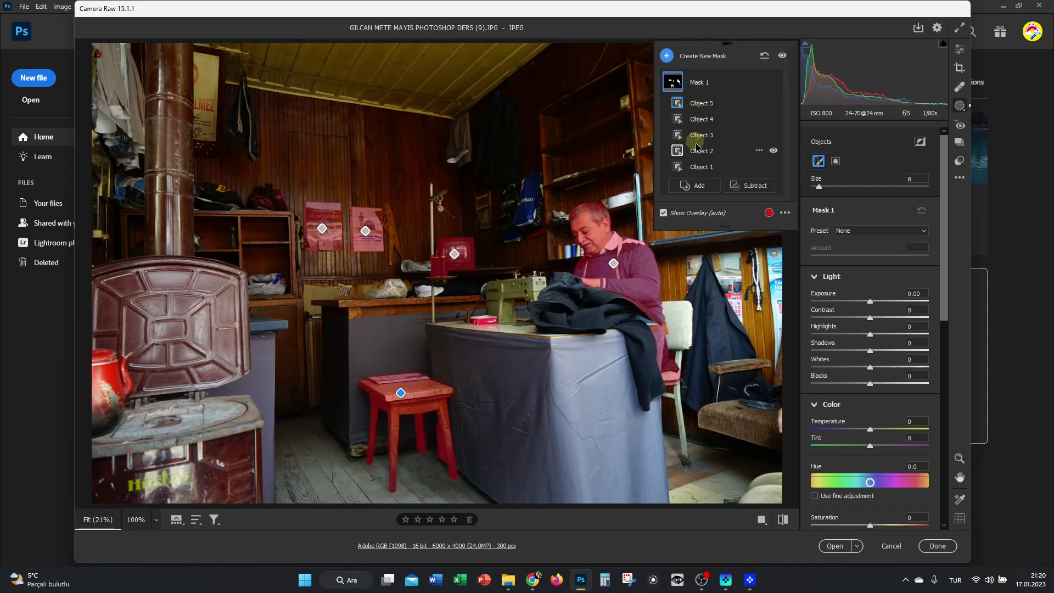
{"action": "mouse_move", "coordinate": [874, 302]}
{"action": "left_mouse_down"}
{"action": "mouse_move", "coordinate": [849, 302]}
{"action": "mouse_move", "coordinate": [887, 301]}
{"action": "mouse_move", "coordinate": [851, 302]}
{"action": "mouse_move", "coordinate": [868, 302]}
{"action": "left_mouse_up"}
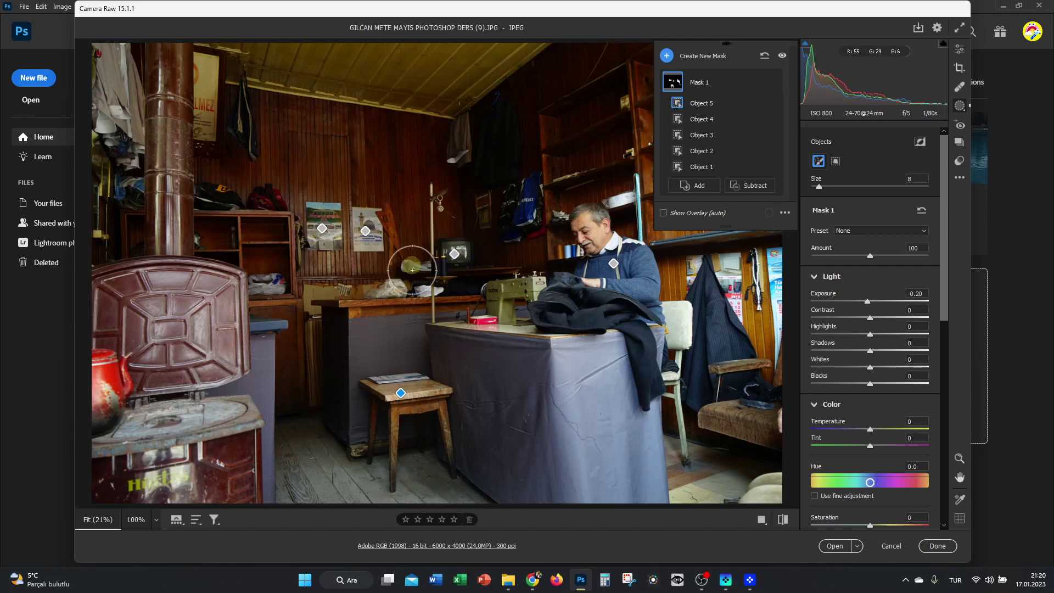
Create a second Select Objects mask over the sewing machine and set its Exposure to -0.05.
{"action": "mouse_move", "coordinate": [673, 82]}
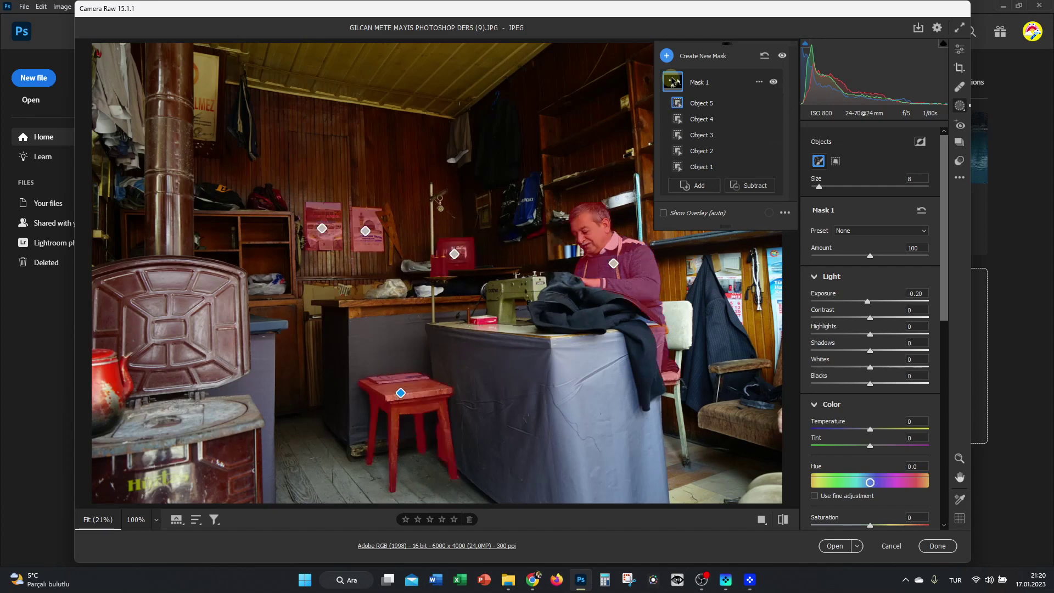
{"action": "left_click", "coordinate": [666, 56]}
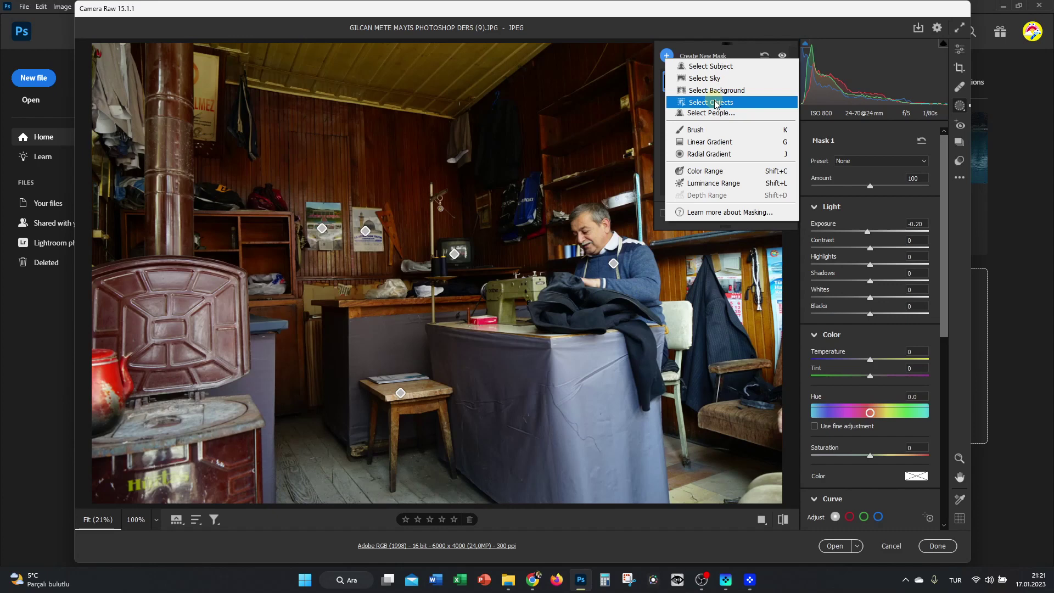
{"action": "left_click", "coordinate": [713, 102]}
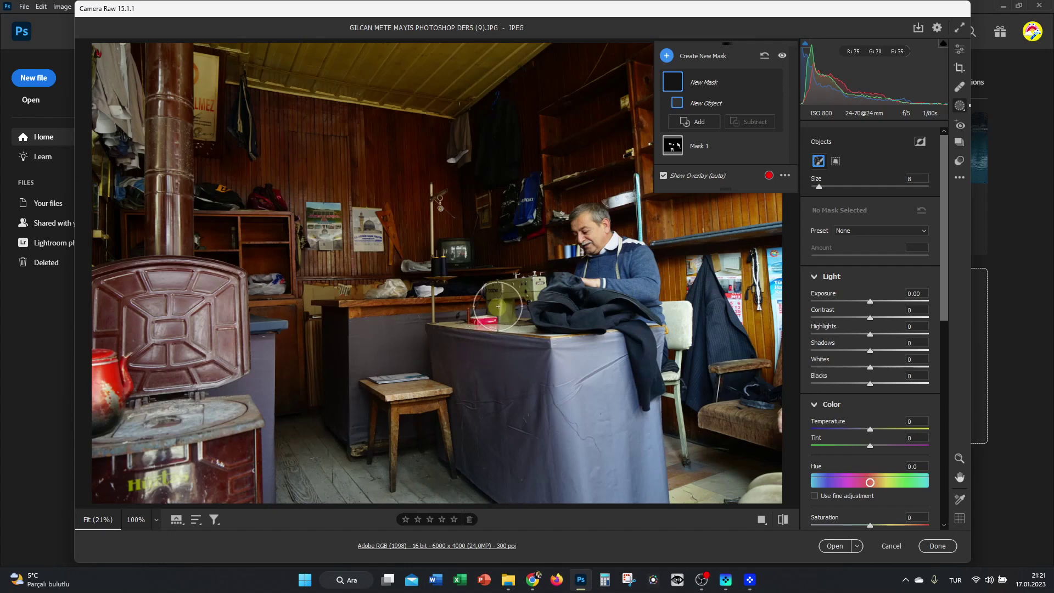
{"action": "mouse_move", "coordinate": [486, 298]}
{"action": "left_mouse_down"}
{"action": "mouse_move", "coordinate": [527, 289]}
{"action": "mouse_move", "coordinate": [505, 310]}
{"action": "left_mouse_up"}
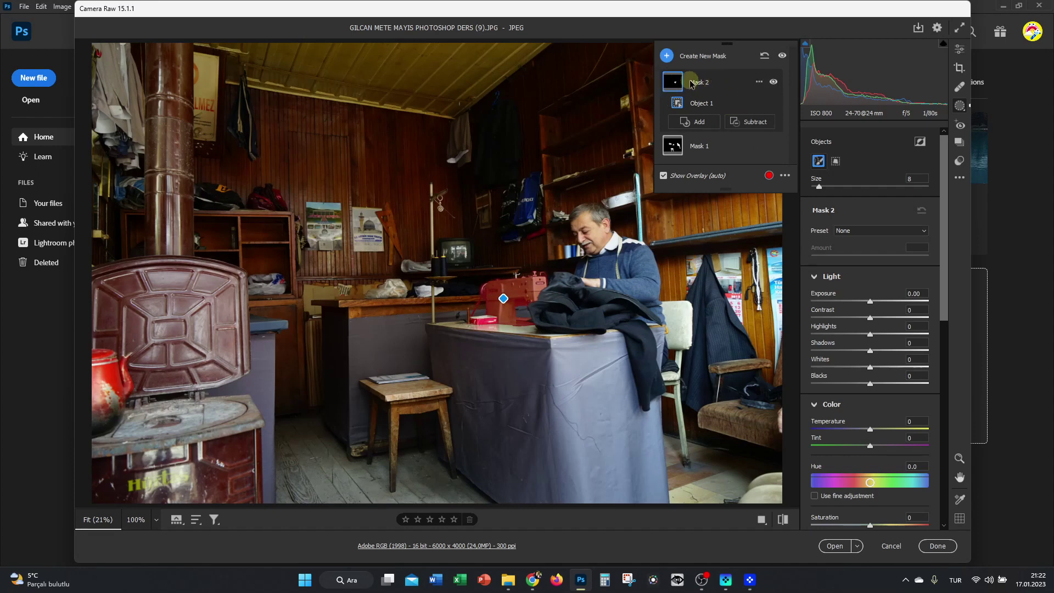
{"action": "mouse_move", "coordinate": [869, 302]}
{"action": "left_mouse_down"}
{"action": "mouse_move", "coordinate": [884, 301]}
{"action": "mouse_move", "coordinate": [869, 301]}
{"action": "left_mouse_up"}
Adjust Mask 1 to Exposure 0.00 and Blacks -41, and set Exposure to -0.30 on the sewing machine mask.
{"action": "left_click", "coordinate": [695, 146]}
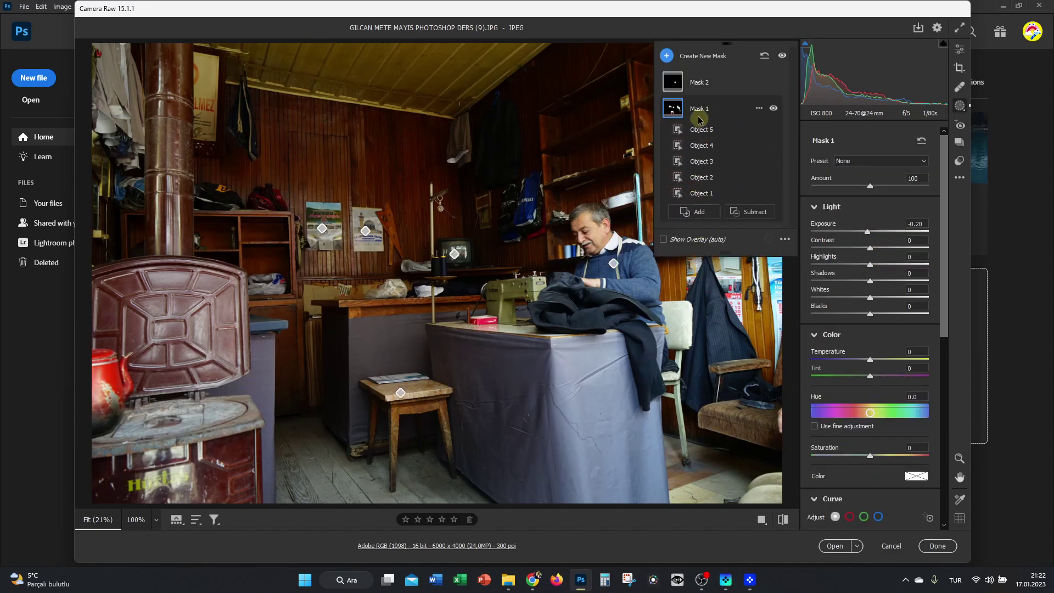
{"action": "mouse_move", "coordinate": [866, 234]}
{"action": "left_mouse_down"}
{"action": "mouse_move", "coordinate": [880, 230]}
{"action": "mouse_move", "coordinate": [859, 224]}
{"action": "left_mouse_up"}
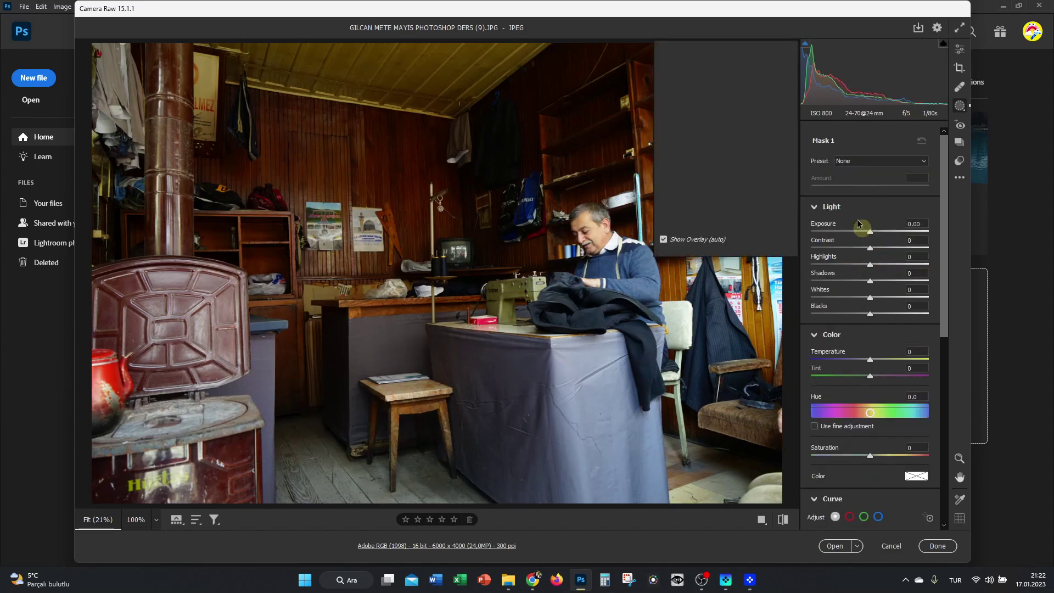
{"action": "left_click", "coordinate": [697, 82]}
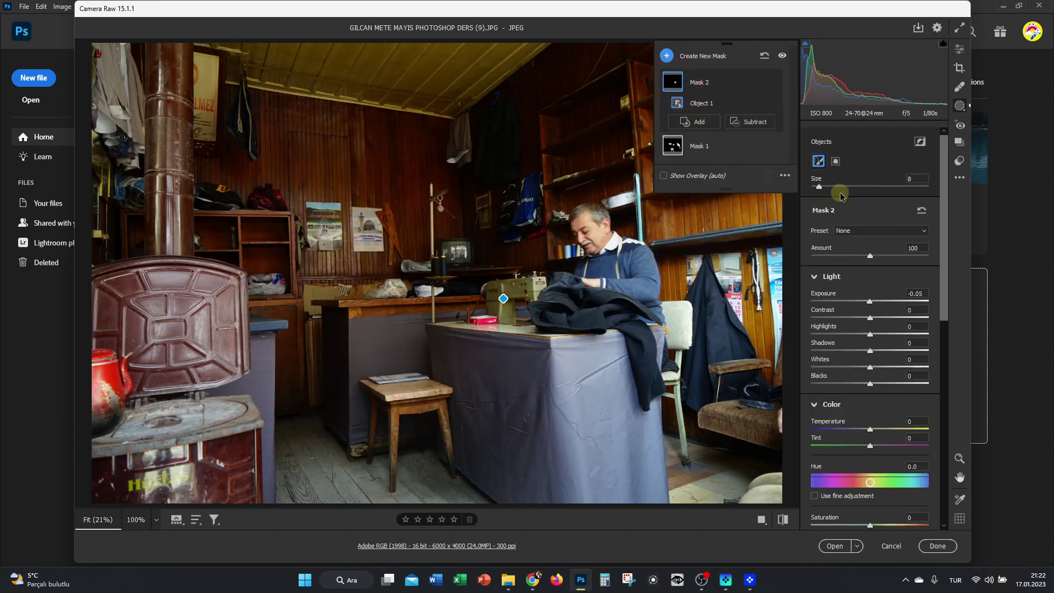
{"action": "mouse_move", "coordinate": [868, 301]}
{"action": "left_mouse_down"}
{"action": "mouse_move", "coordinate": [835, 295]}
{"action": "mouse_move", "coordinate": [865, 302]}
{"action": "left_mouse_up"}
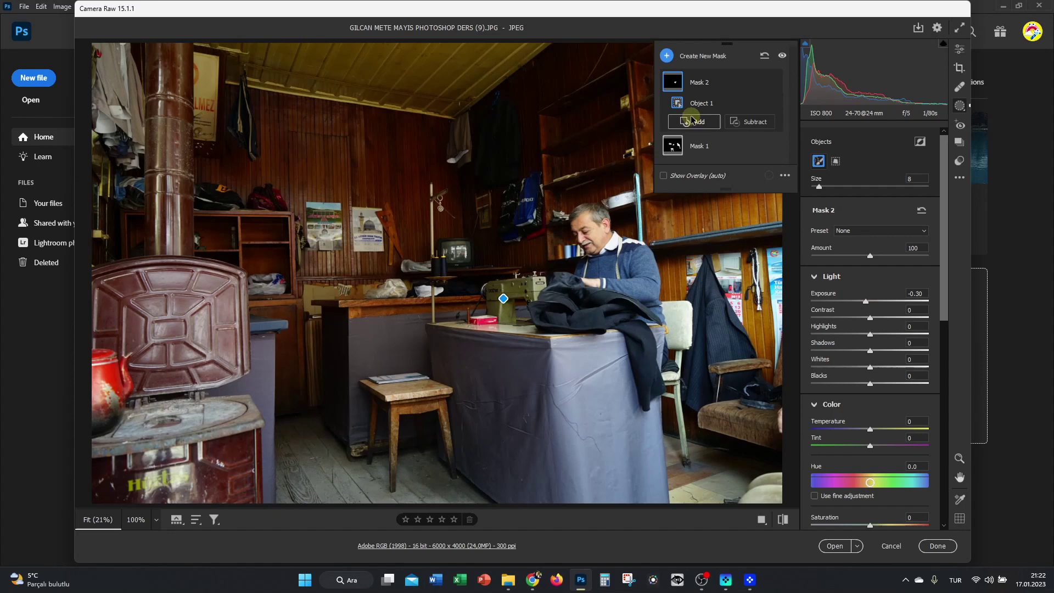
{"action": "left_click", "coordinate": [690, 145]}
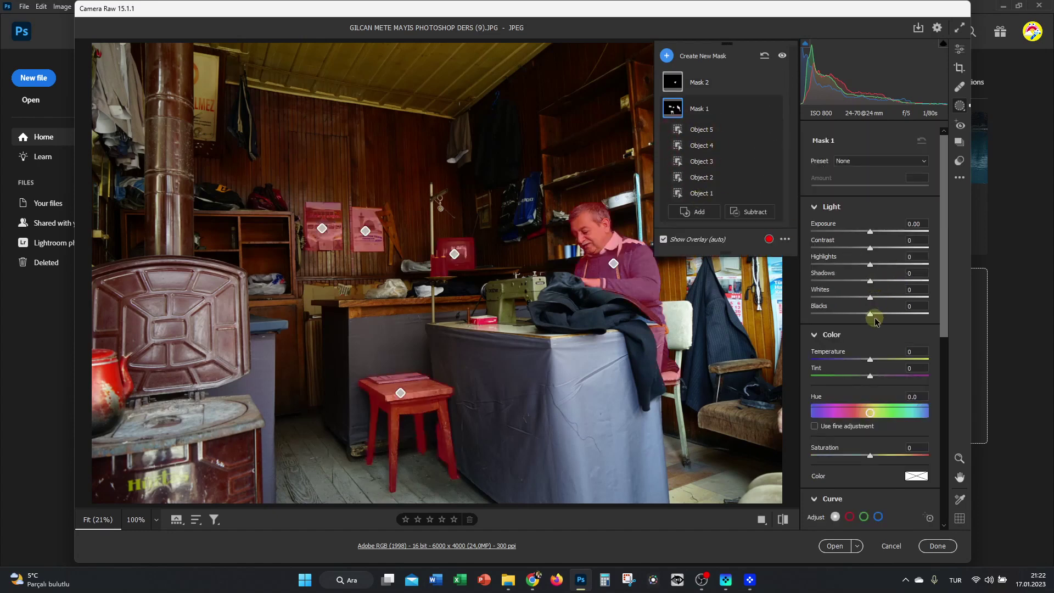
{"action": "left_click_drag", "start_coordinate": [870, 314], "coordinate": [846, 316]}
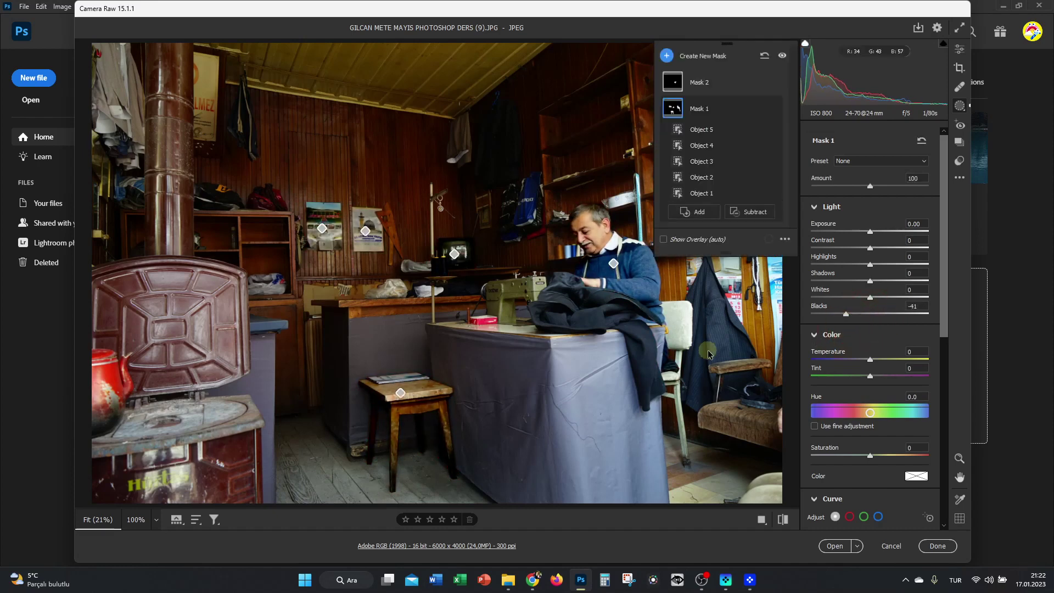
Create a new Color Range mask on the tailor shop photo by sampling the skin colour on the tailor's face.
{"action": "right_click", "coordinate": [959, 106]}
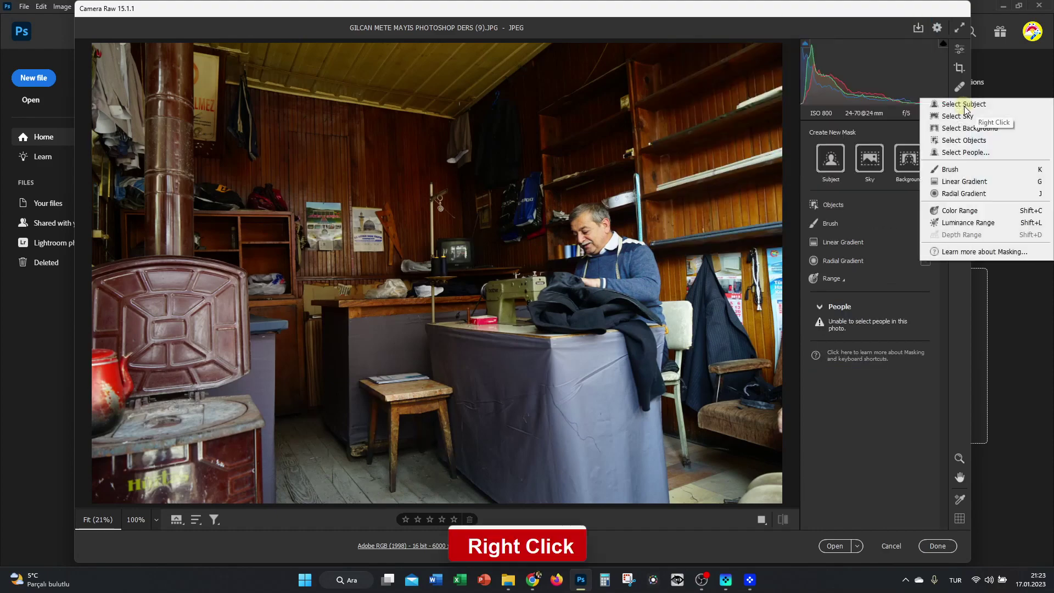
{"action": "left_click", "coordinate": [954, 215]}
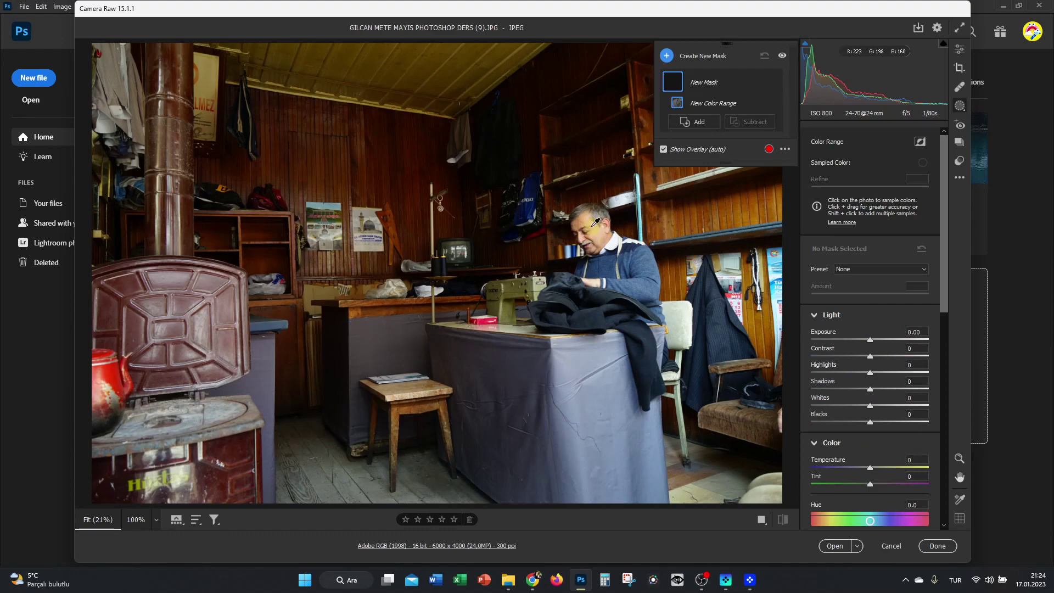
{"action": "left_click", "coordinate": [589, 223]}
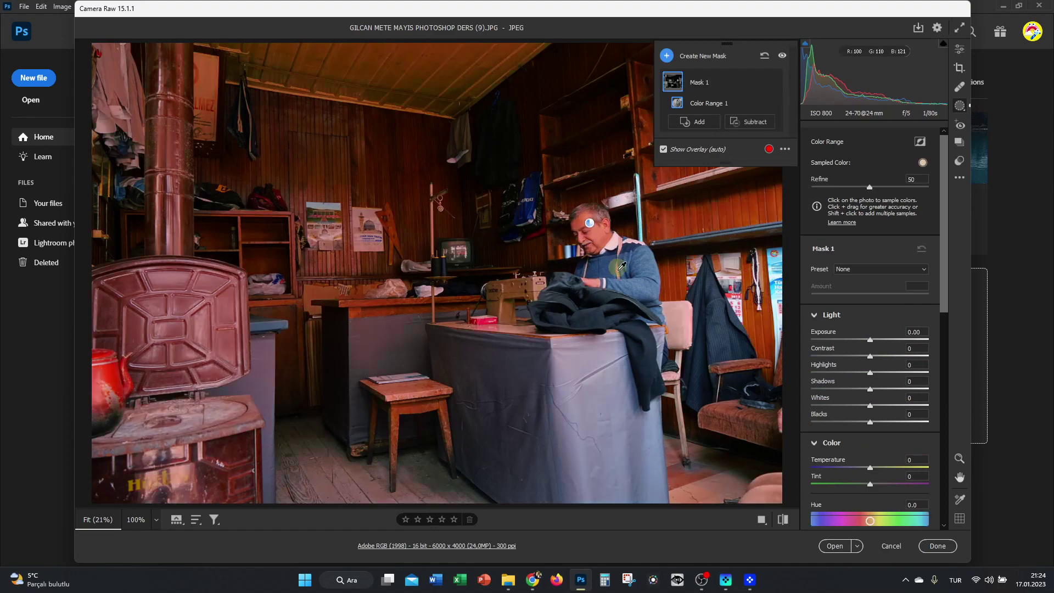
Set the Exposure of the Color Range mask sampled from the tailor's face to -0.35.
{"action": "mouse_move", "coordinate": [870, 340]}
{"action": "left_mouse_down"}
{"action": "mouse_move", "coordinate": [860, 343]}
{"action": "mouse_move", "coordinate": [875, 348]}
{"action": "mouse_move", "coordinate": [864, 348]}
{"action": "left_mouse_up"}
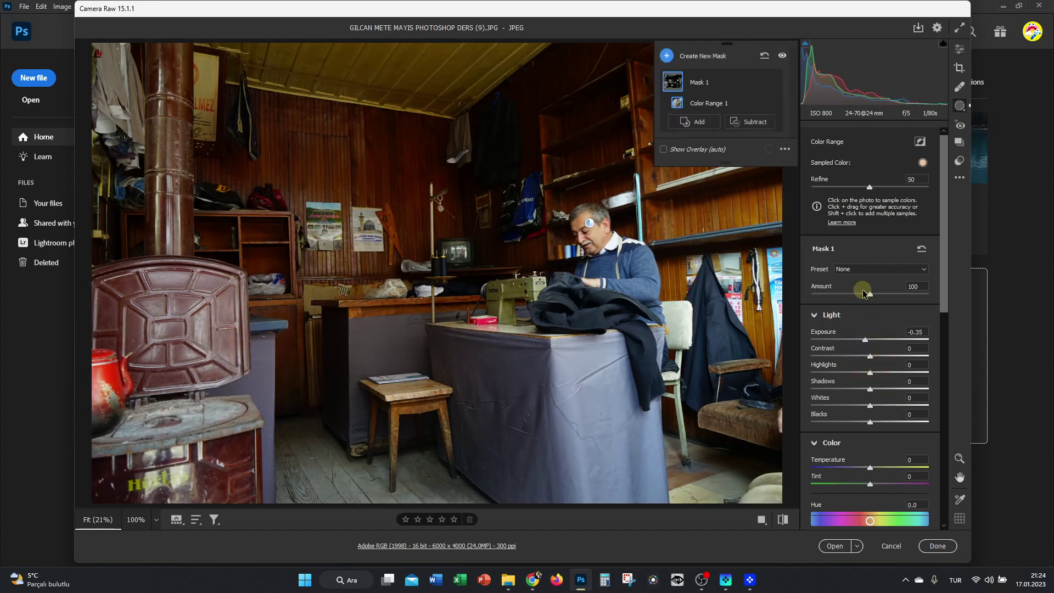
Create a Luminance Range mask by sampling the front of the cloth-covered table, and set its Exposure to -0.60.
{"action": "right_click", "coordinate": [960, 113]}
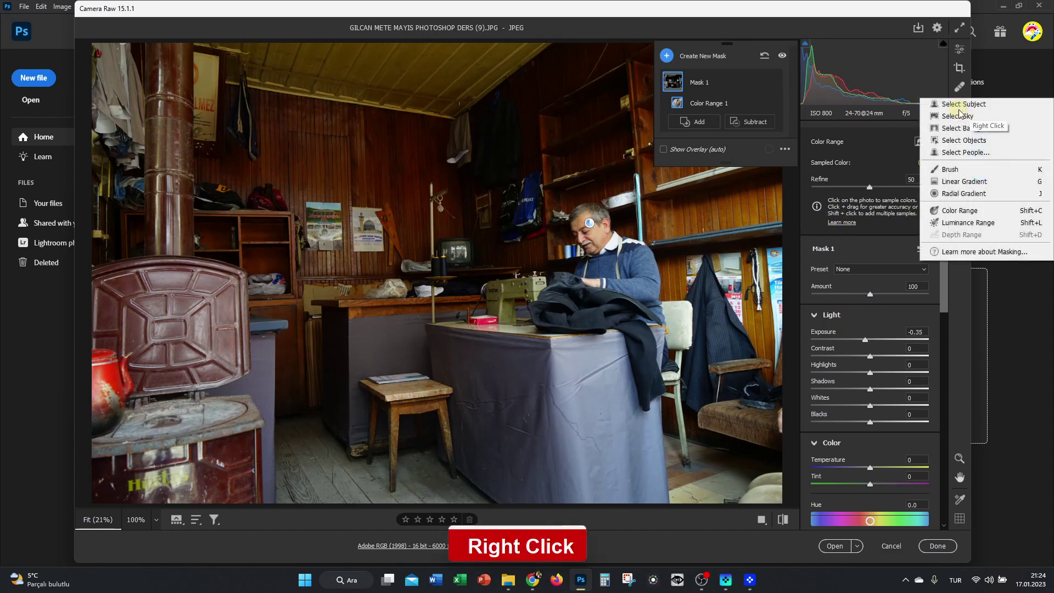
{"action": "left_click", "coordinate": [951, 222]}
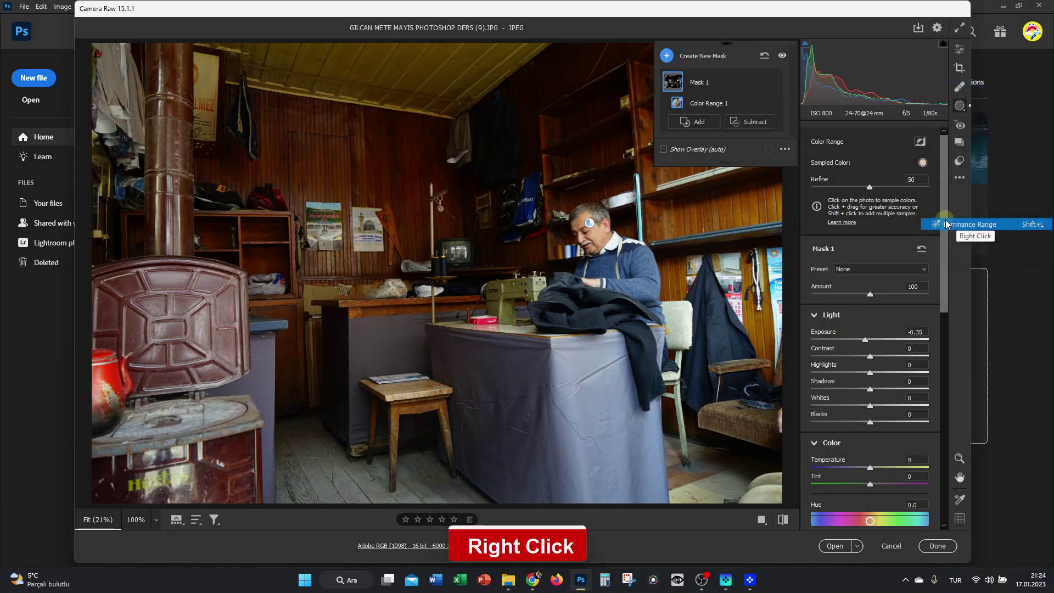
{"action": "left_click", "coordinate": [571, 355]}
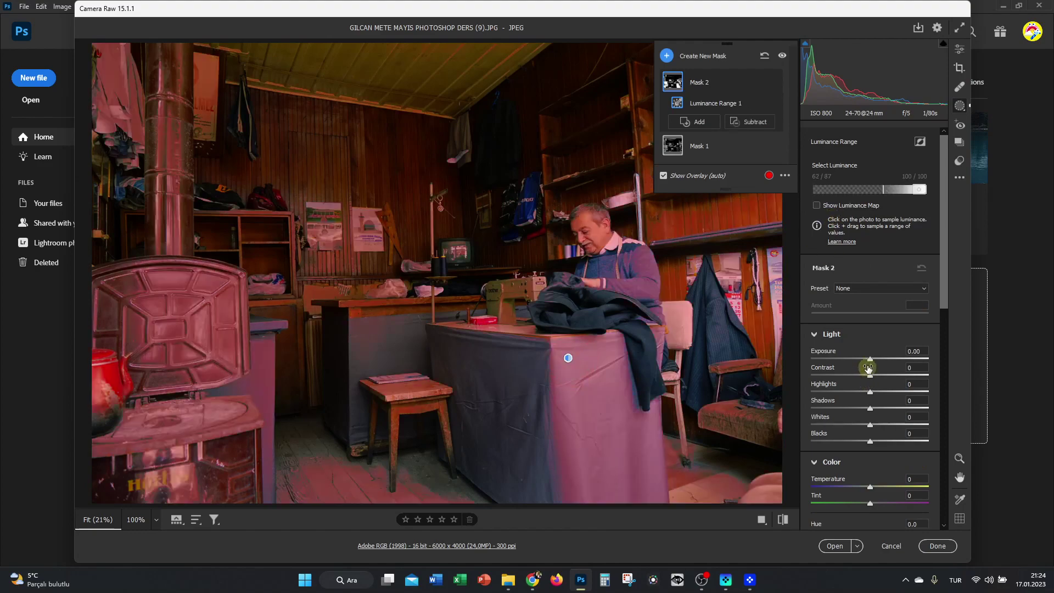
{"action": "left_click_drag", "start_coordinate": [871, 360], "coordinate": [893, 359]}
{"action": "mouse_move", "coordinate": [863, 361]}
{"action": "left_mouse_down"}
{"action": "mouse_move", "coordinate": [889, 362]}
{"action": "mouse_move", "coordinate": [861, 360]}
{"action": "left_mouse_up"}
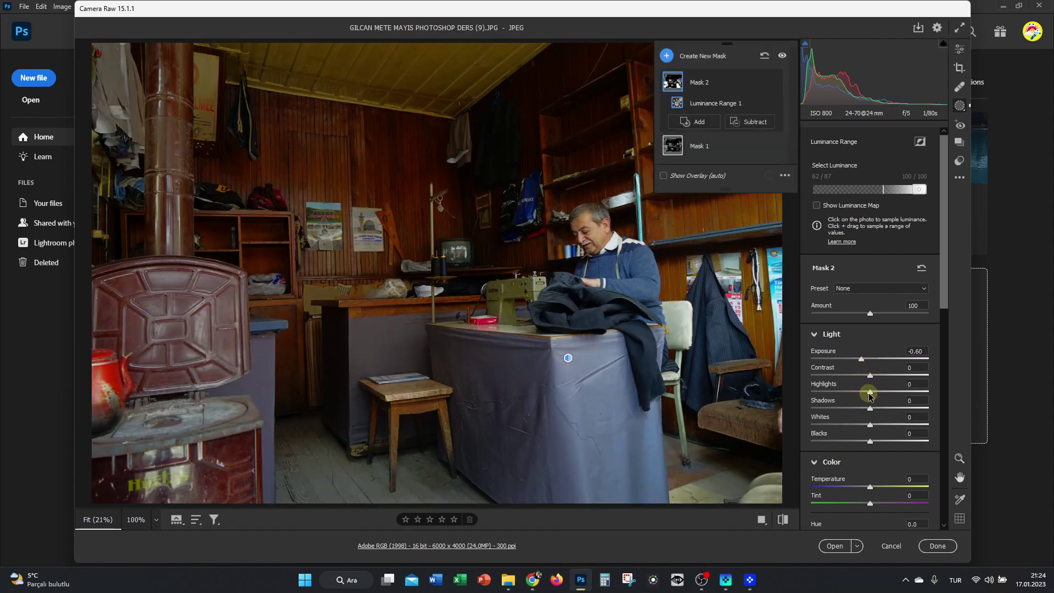
Open the list of available mask types to examine the remaining range options.
{"action": "right_click", "coordinate": [961, 108]}
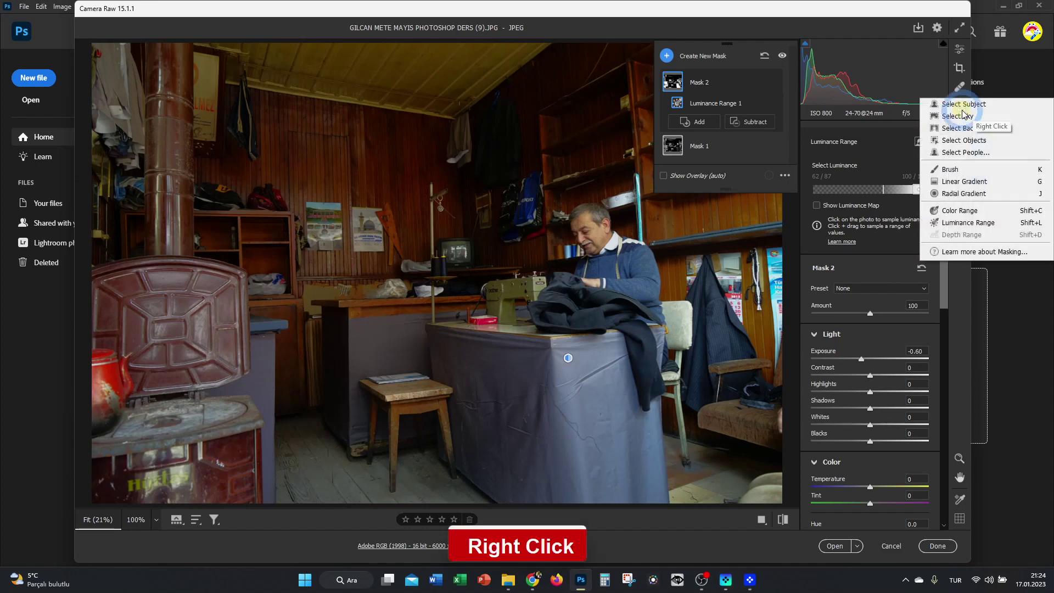